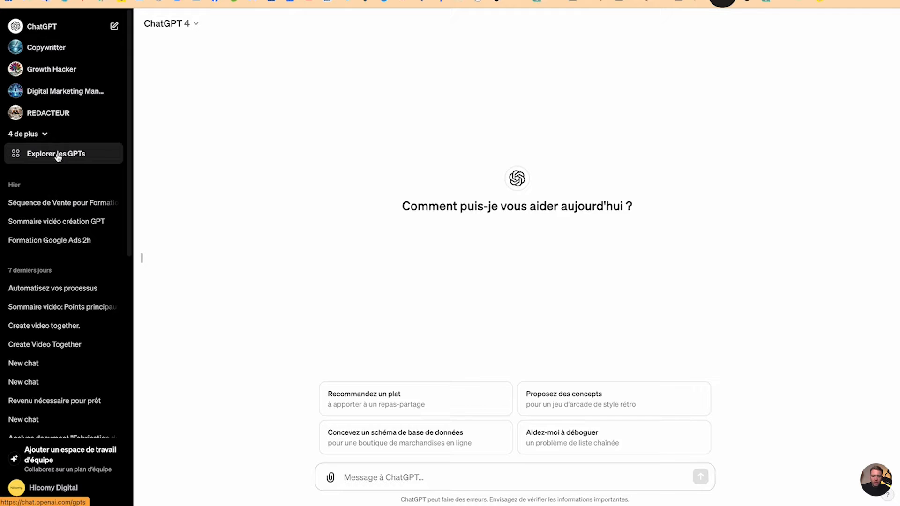
Search the public GPTs for "seo", open SEO Writer and highlight its description.
{"action": "left_click", "coordinate": [63, 154]}
{"action": "left_click", "coordinate": [412, 136]}
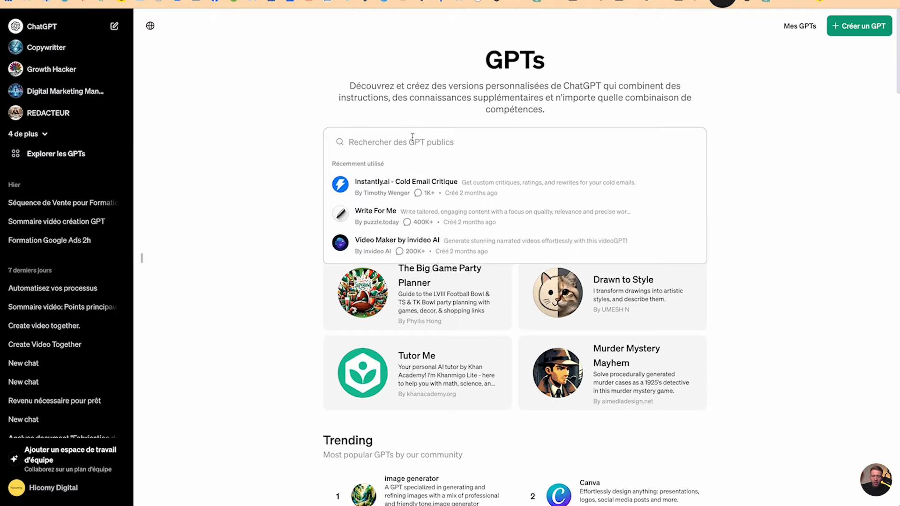
{"action": "type", "text": "seo"}
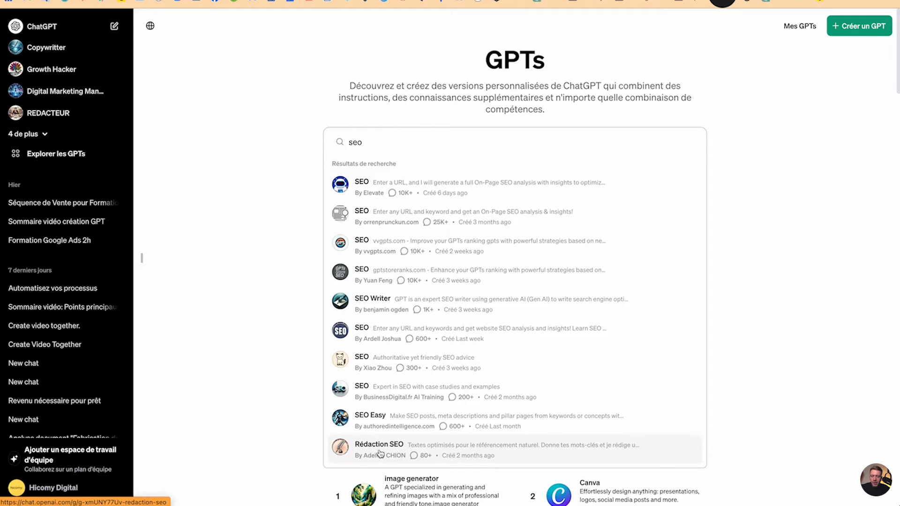
{"action": "left_click", "coordinate": [373, 299]}
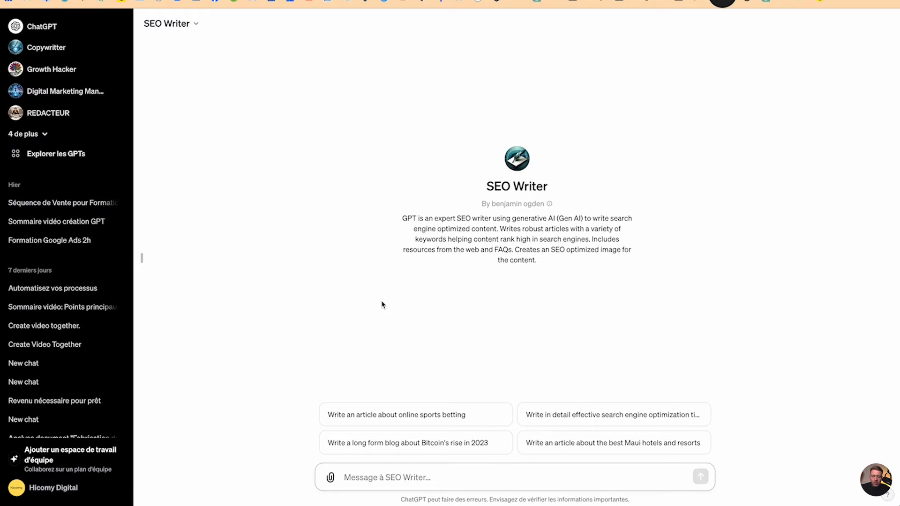
{"action": "left_click_drag", "start_coordinate": [400, 220], "coordinate": [560, 240]}
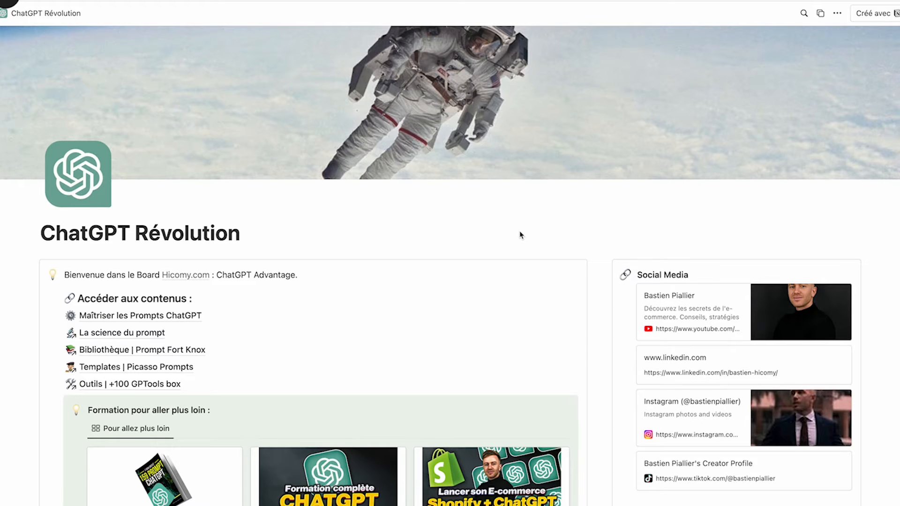
Look through the ChatGPT Révolution board in Notion, from the content links down to the ChatGPT Assistants gallery.
{"action": "scroll", "coordinate": [520, 234], "scroll_direction": "down", "scroll_amount": 5}
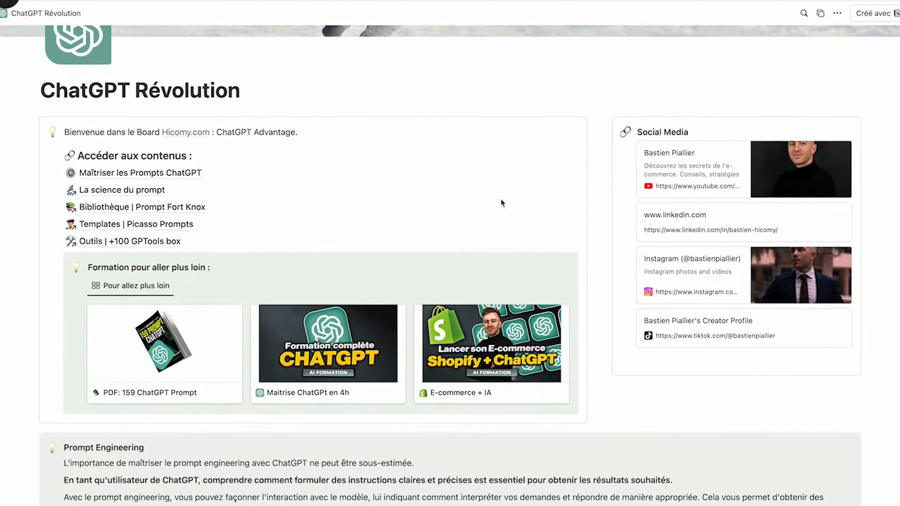
{"action": "scroll", "coordinate": [123, 348], "scroll_direction": "down", "scroll_amount": 20}
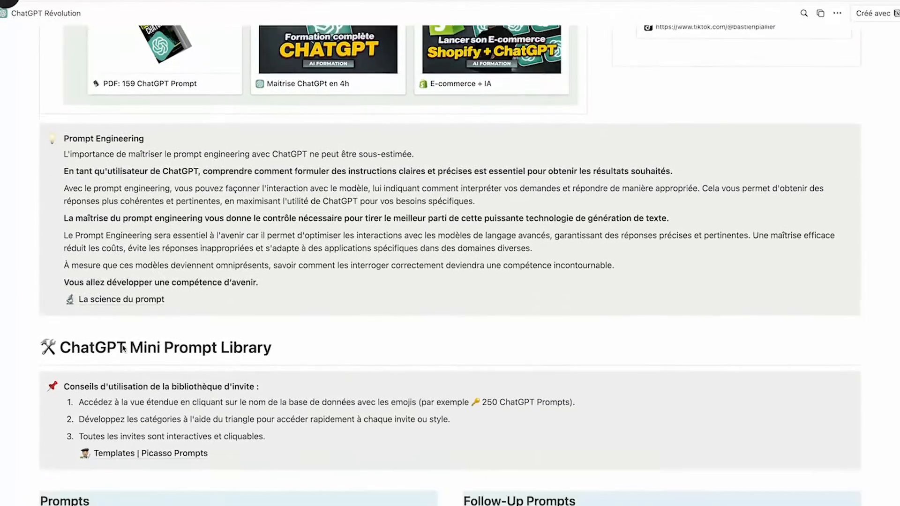
{"action": "scroll", "coordinate": [124, 349], "scroll_direction": "down", "scroll_amount": 20}
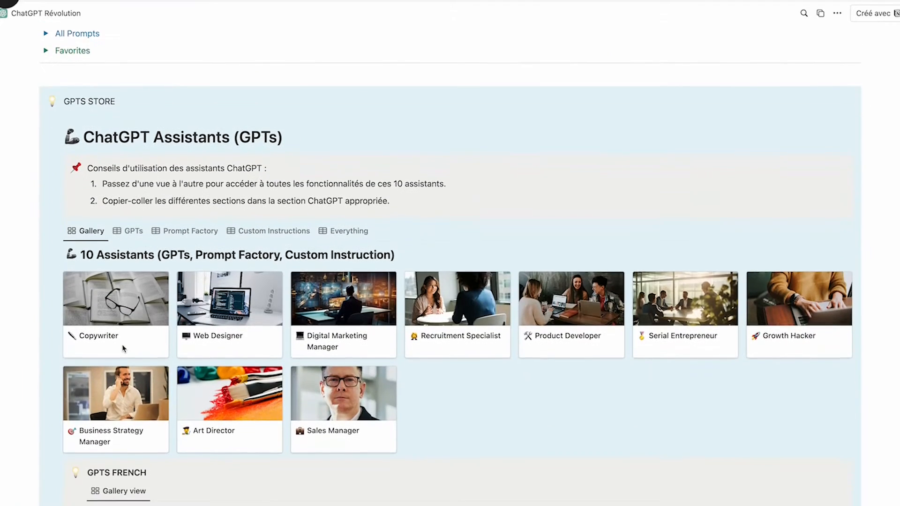
{"action": "scroll", "coordinate": [123, 348], "scroll_direction": "up", "scroll_amount": 9}
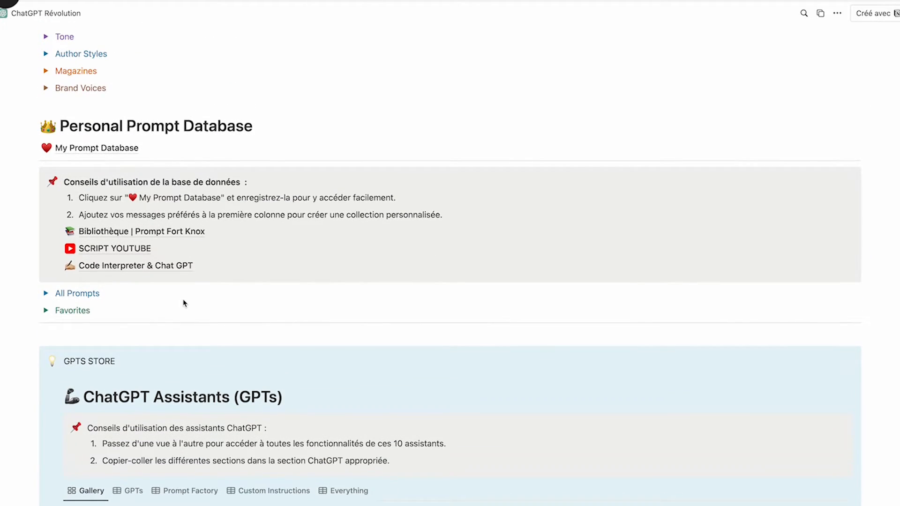
{"action": "scroll", "coordinate": [184, 303], "scroll_direction": "up", "scroll_amount": 20}
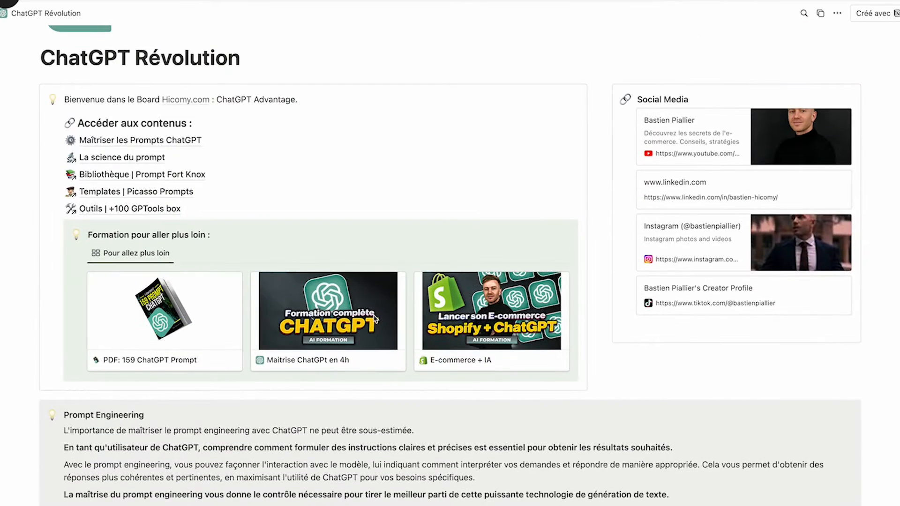
{"action": "scroll", "coordinate": [377, 319], "scroll_direction": "up", "scroll_amount": 2}
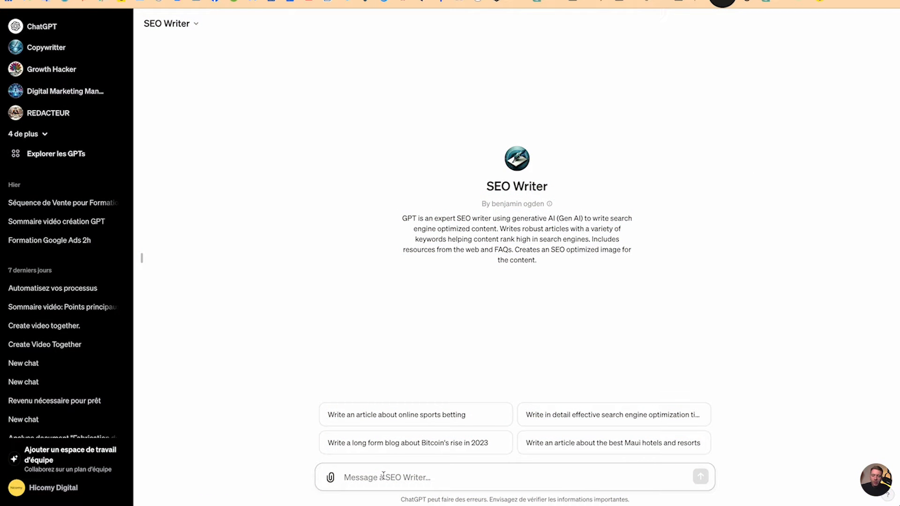
Start the SEO Writer message with "Je suis un centre de formation sur les metiers numériques :".
{"action": "type", "text": "J"}
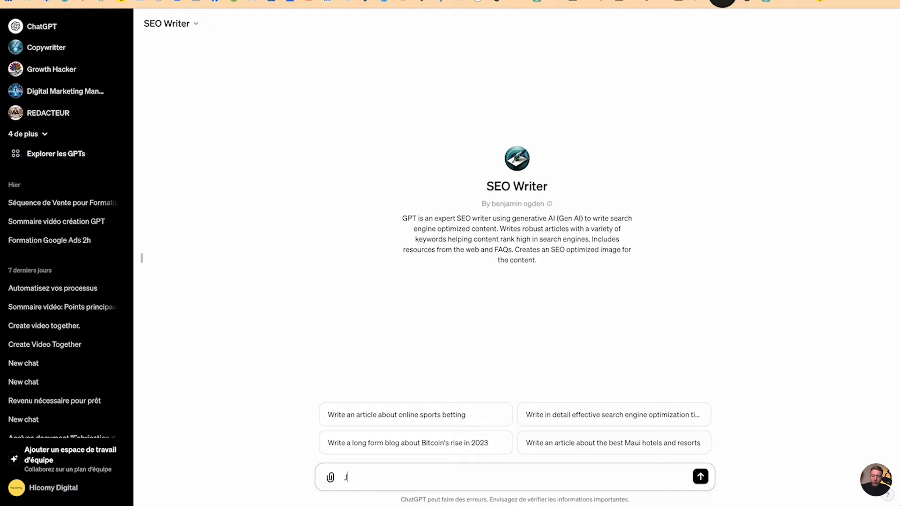
{"action": "type", "text": "e suis une agence"}
{"action": "type", "text": " centre de forma"}
{"action": "type", "text": "tion"}
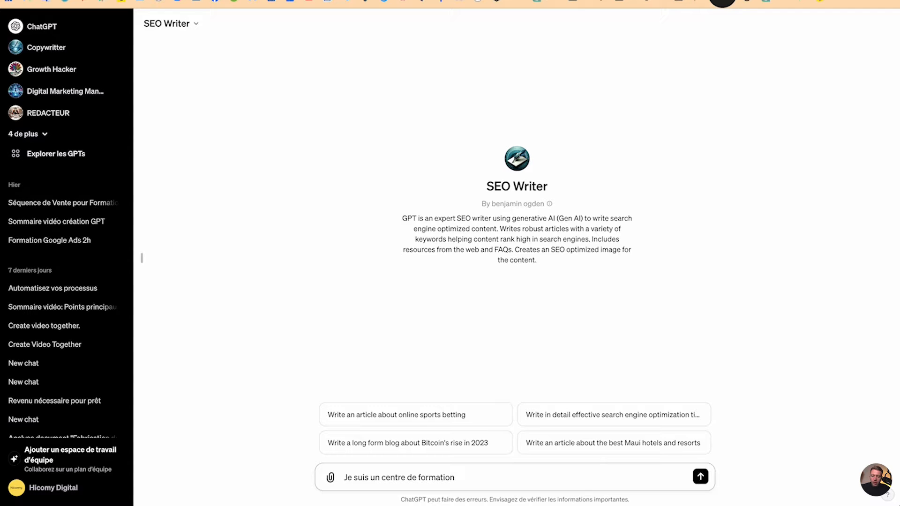
{"action": "type", "text": " sur les metiers d"}
{"action": "key", "text": "BackSpace"}
{"action": "type", "text": "numériques :"}
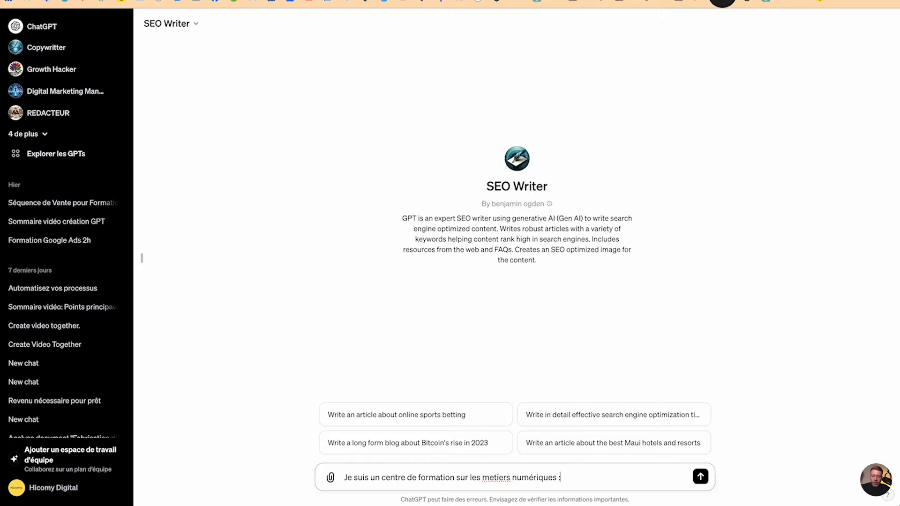
On a new line, add "Donnes moi 10 idées d'articles de blog que je puisse mettre en ligne afin d'optimiser mon référencement" and send the message.
{"action": "key", "text": "shift+Return"}
{"action": "type", "text": "Donnes moi 1"}
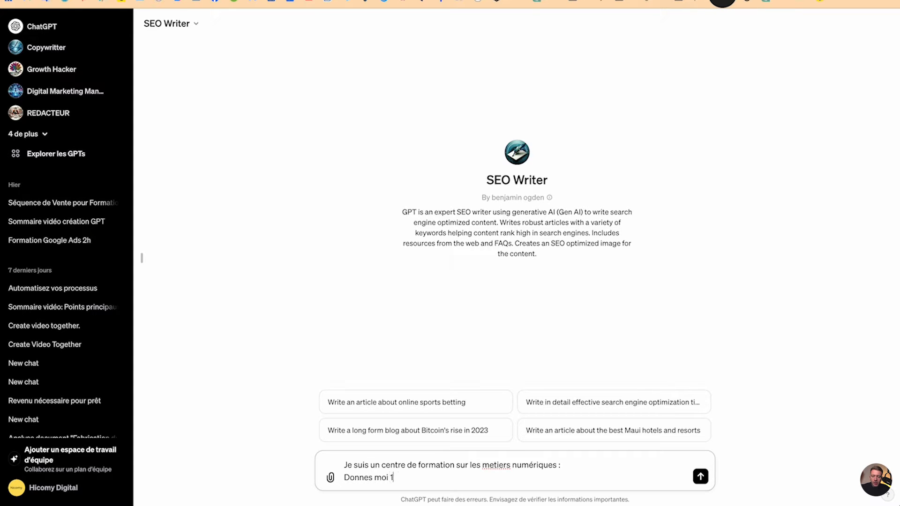
{"action": "type", "text": "0 idées d'articles de blog que je puisse"}
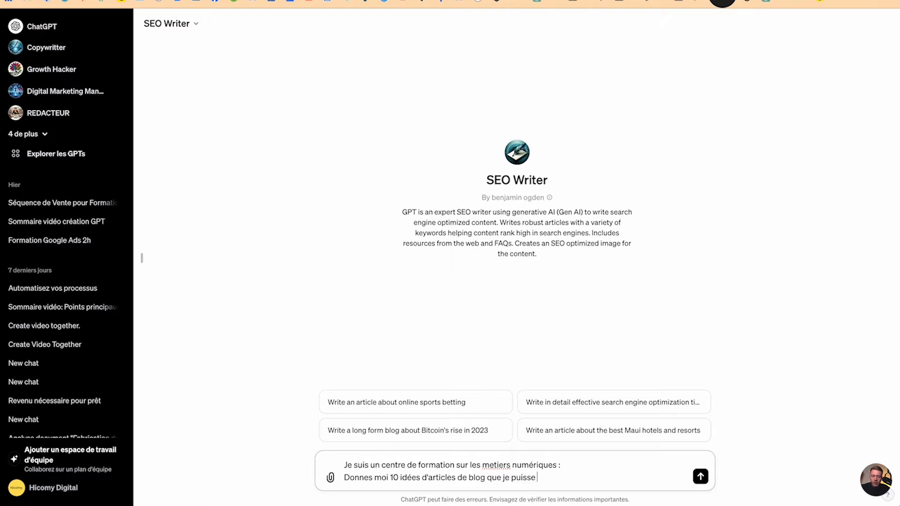
{"action": "type", "text": " mettre en ligne efin d'optimise"}
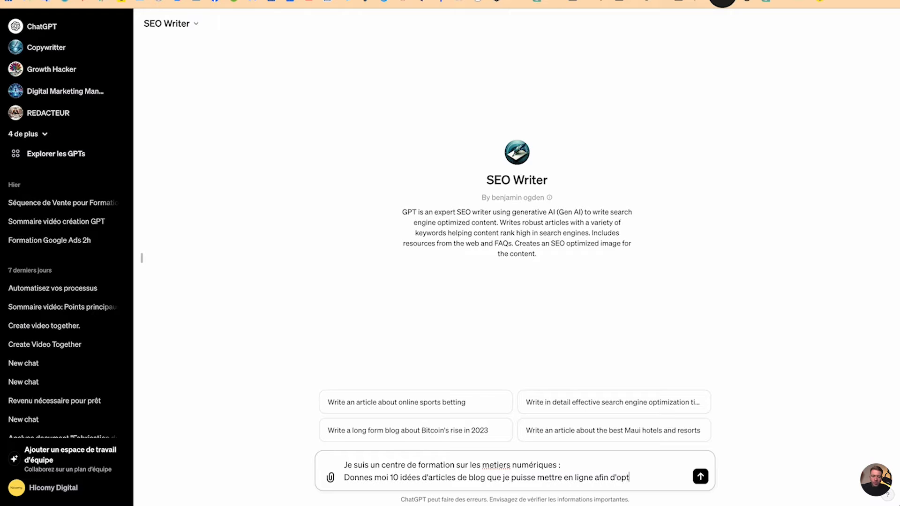
{"action": "type", "text": "r mon ref"}
{"action": "key", "text": "BackSpace"}
{"action": "key", "text": "BackSpace"}
{"action": "type", "text": "éférencement"}
{"action": "key", "text": "Return"}
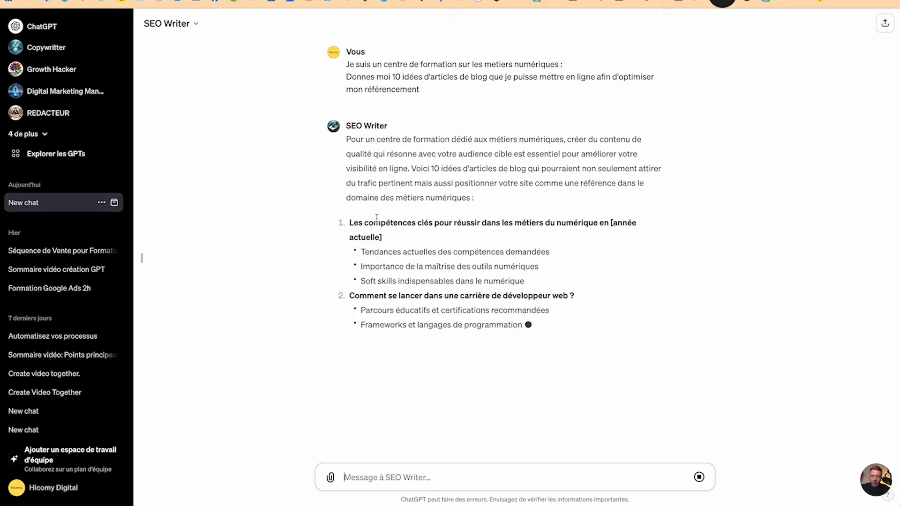
Read through the suggested blog articles in SEO Writer's reply, highlighting titles and subpoints while following the list.
{"action": "left_click_drag", "start_coordinate": [350, 223], "coordinate": [457, 240]}
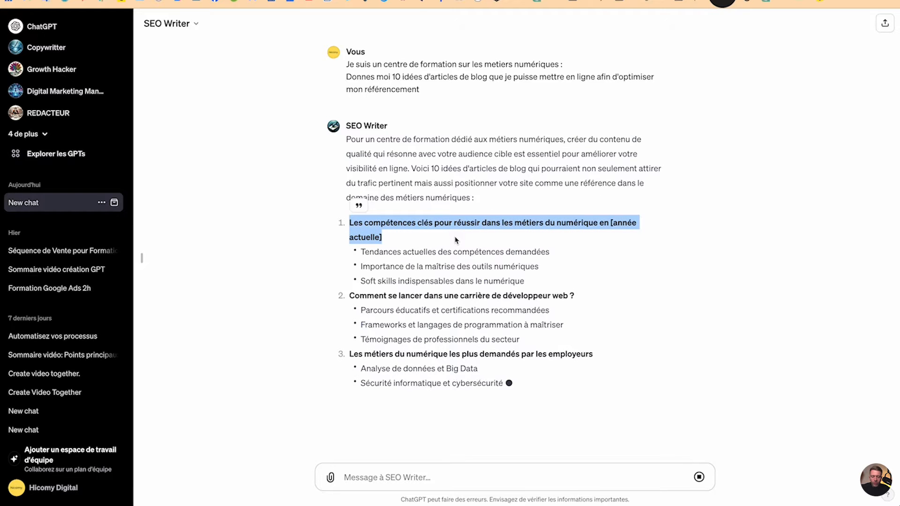
{"action": "left_click_drag", "start_coordinate": [367, 296], "coordinate": [542, 304]}
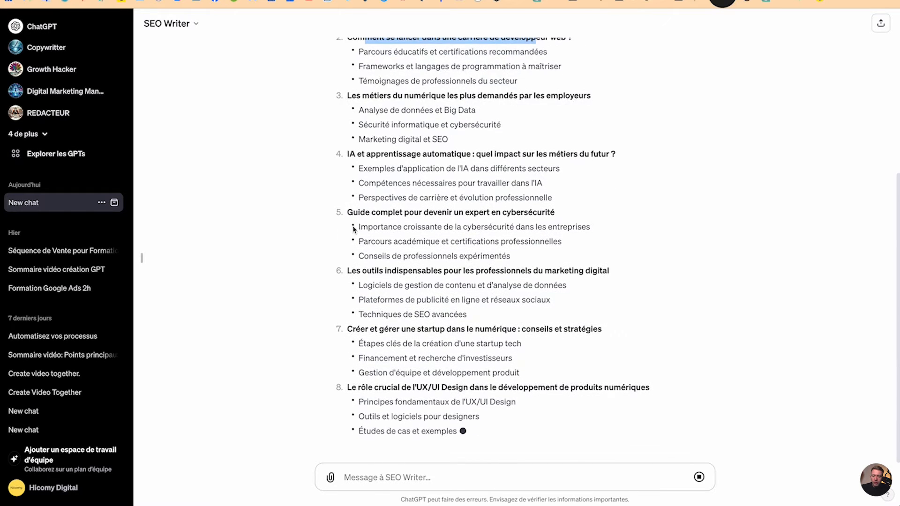
{"action": "left_click_drag", "start_coordinate": [354, 212], "coordinate": [346, 181]}
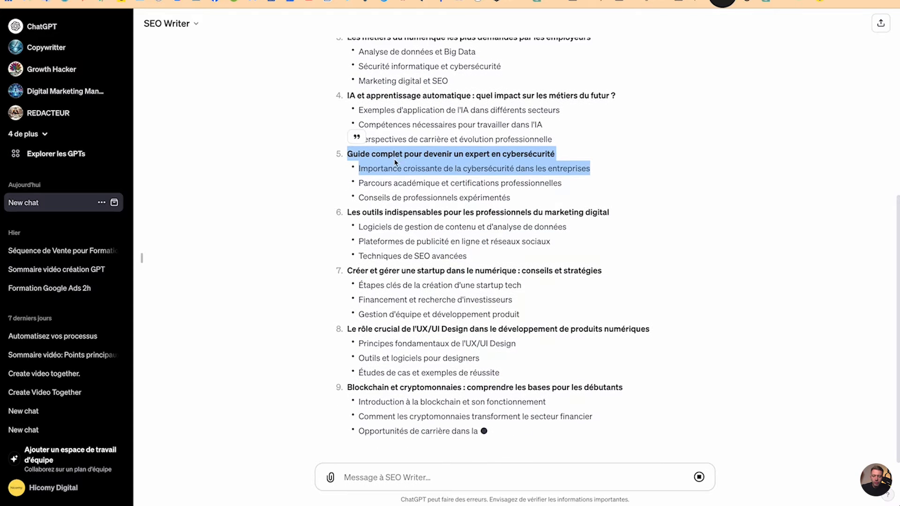
{"action": "scroll", "coordinate": [399, 160], "scroll_direction": "up", "scroll_amount": 3}
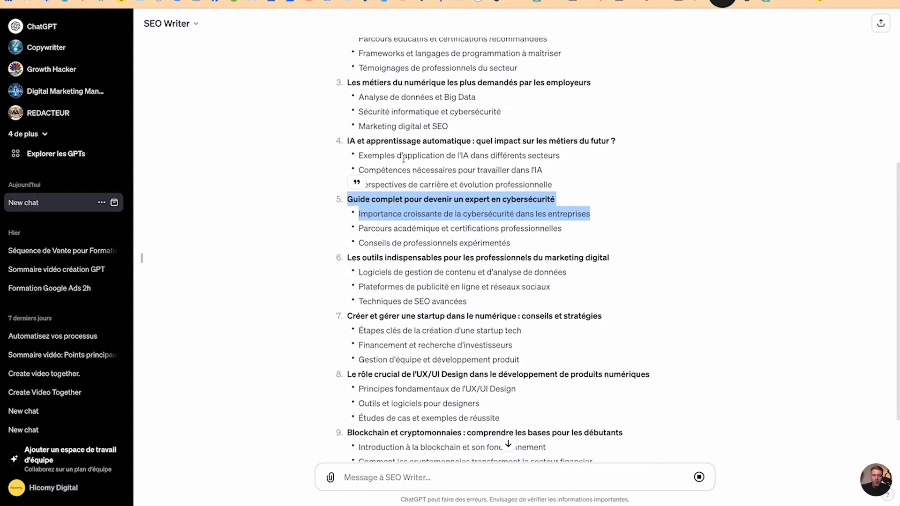
{"action": "left_click_drag", "start_coordinate": [347, 259], "coordinate": [592, 303]}
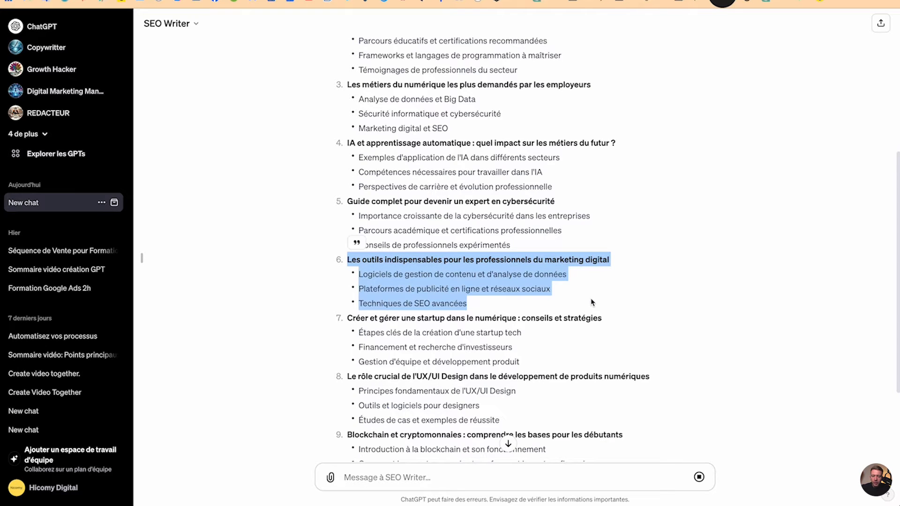
{"action": "left_click", "coordinate": [358, 277]}
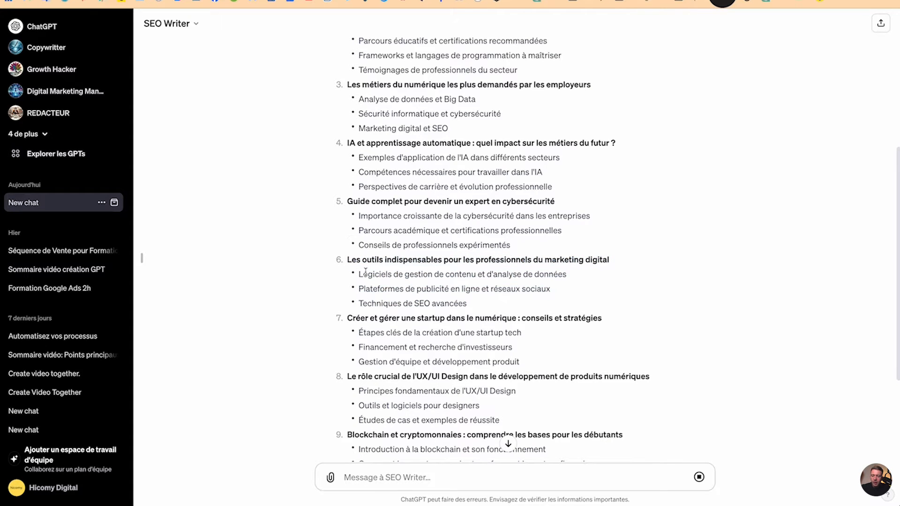
{"action": "scroll", "coordinate": [372, 288], "scroll_direction": "down", "scroll_amount": 5}
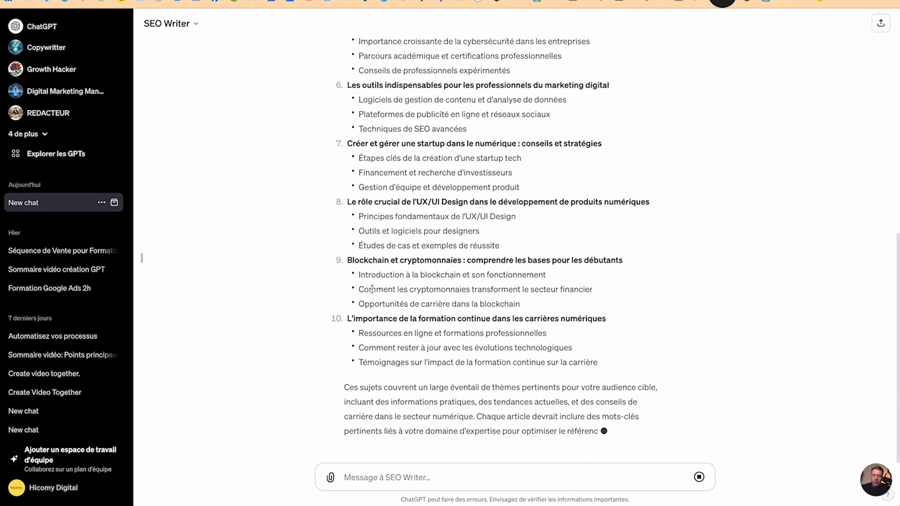
{"action": "scroll", "coordinate": [372, 289], "scroll_direction": "up", "scroll_amount": 6}
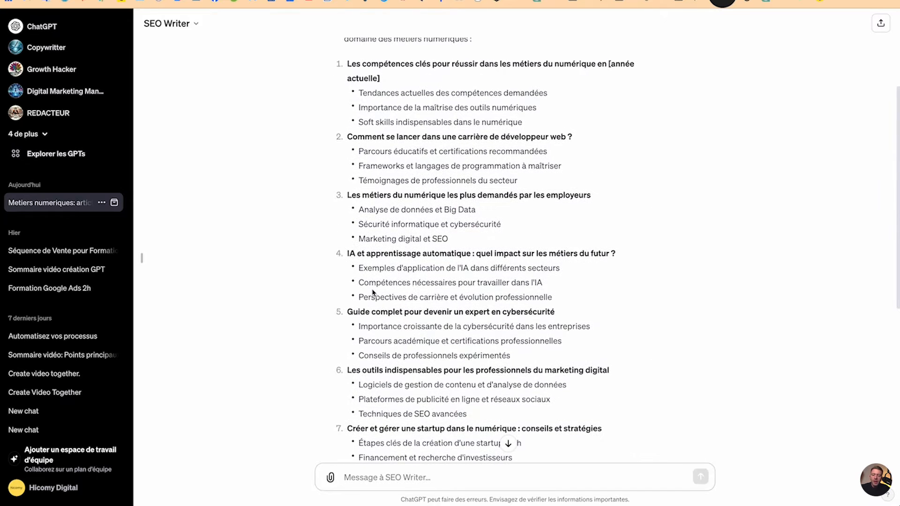
Re-examine the article titles on cybersecurity, marketing tools, startups and web developer careers, highlighting each, and review the whole list.
{"action": "left_click_drag", "start_coordinate": [348, 308], "coordinate": [365, 310]}
{"action": "triple_click", "coordinate": [364, 310]}
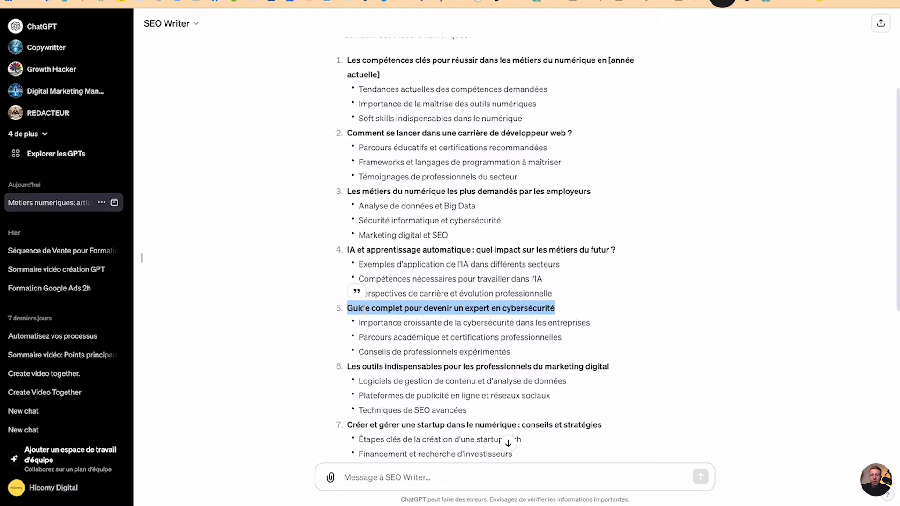
{"action": "triple_click", "coordinate": [356, 366]}
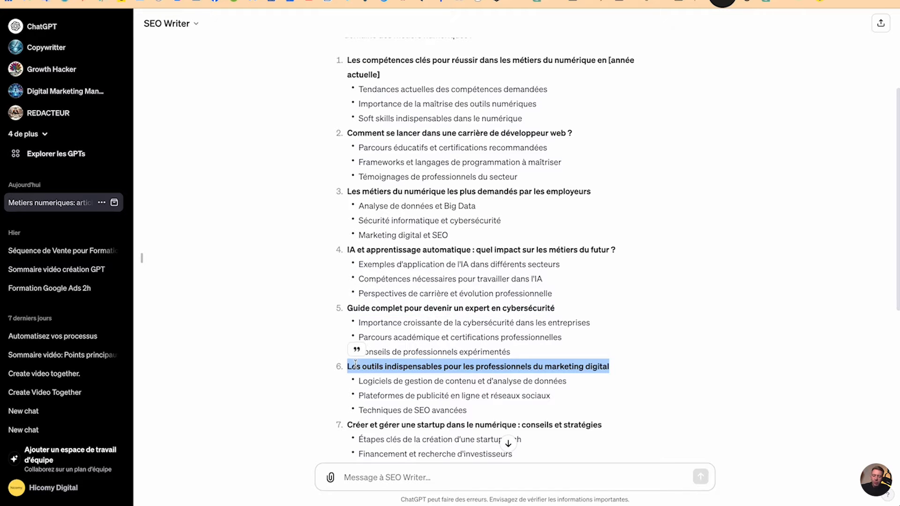
{"action": "triple_click", "coordinate": [368, 425]}
{"action": "scroll", "coordinate": [370, 424], "scroll_direction": "down", "scroll_amount": 1}
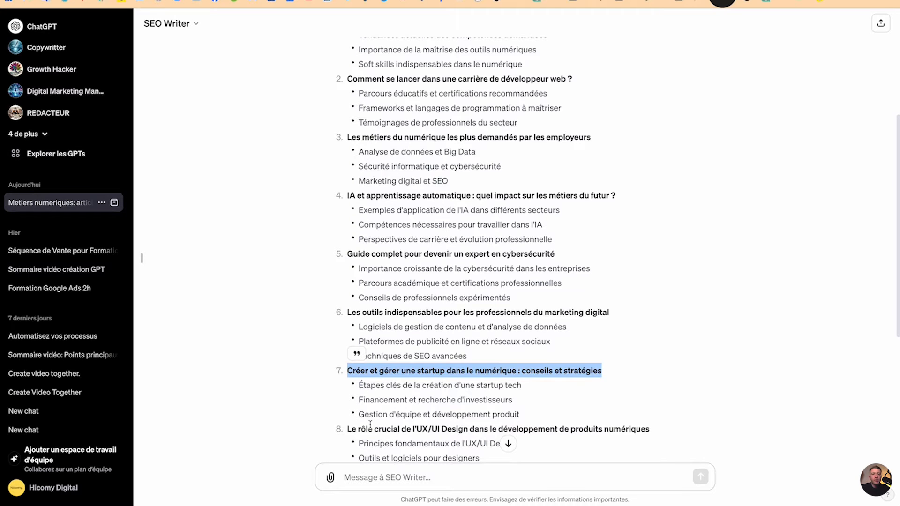
{"action": "scroll", "coordinate": [370, 424], "scroll_direction": "up", "scroll_amount": 3}
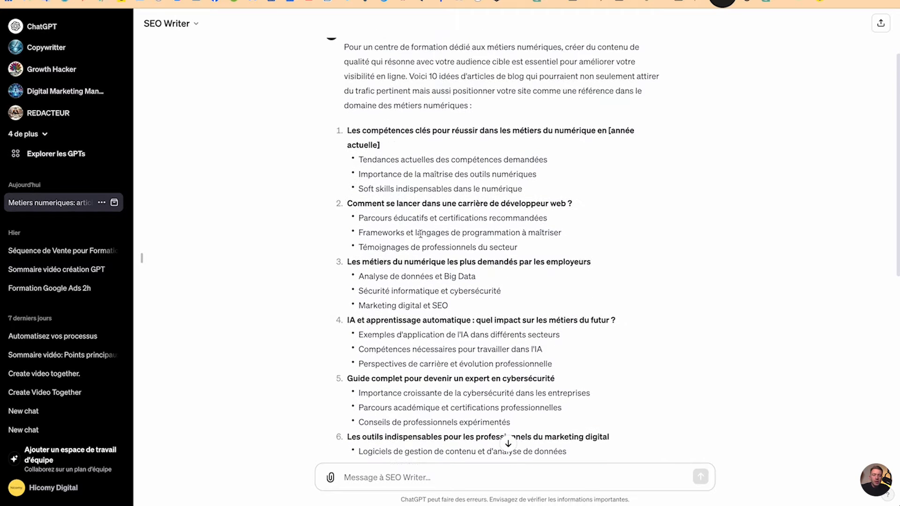
{"action": "triple_click", "coordinate": [433, 201]}
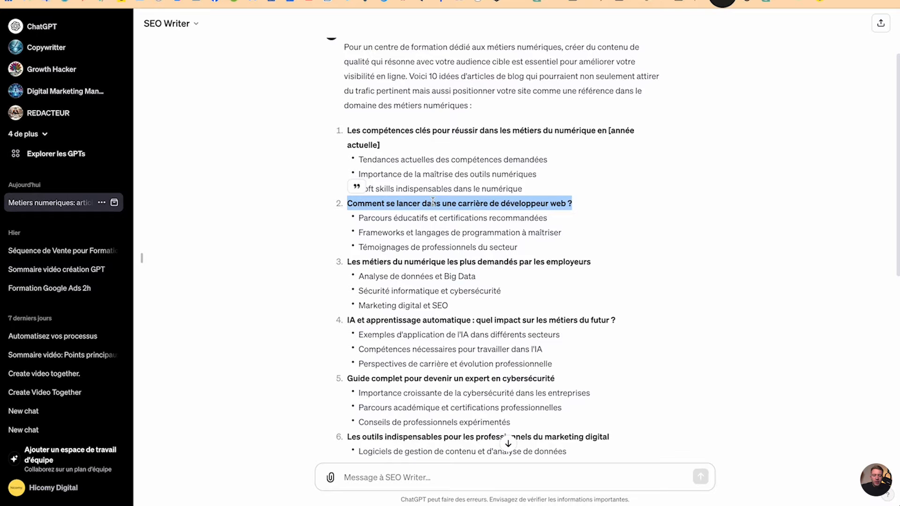
{"action": "scroll", "coordinate": [431, 207], "scroll_direction": "down", "scroll_amount": 5}
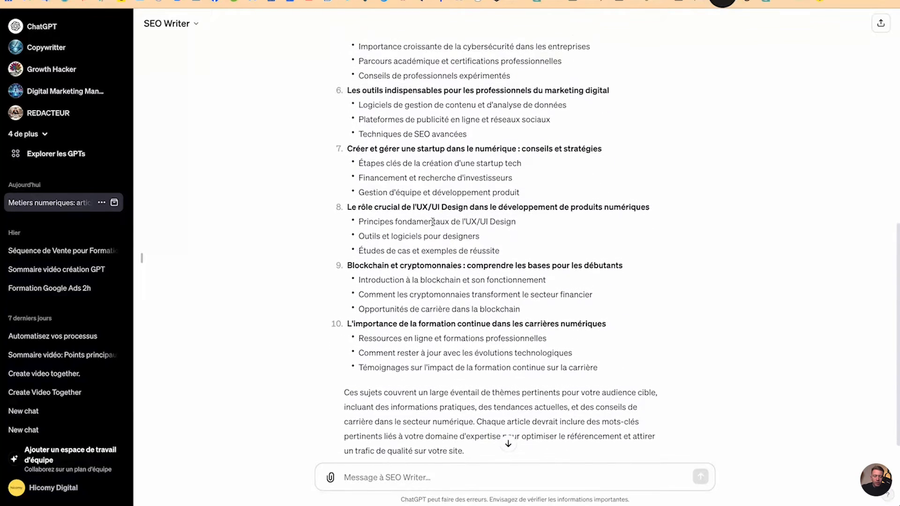
{"action": "scroll", "coordinate": [433, 223], "scroll_direction": "up", "scroll_amount": 2}
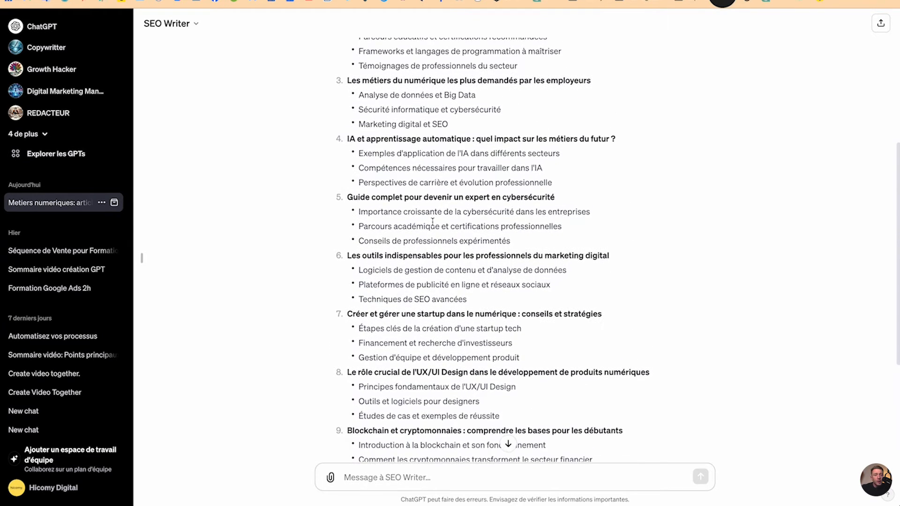
{"action": "scroll", "coordinate": [432, 221], "scroll_direction": "up", "scroll_amount": 4}
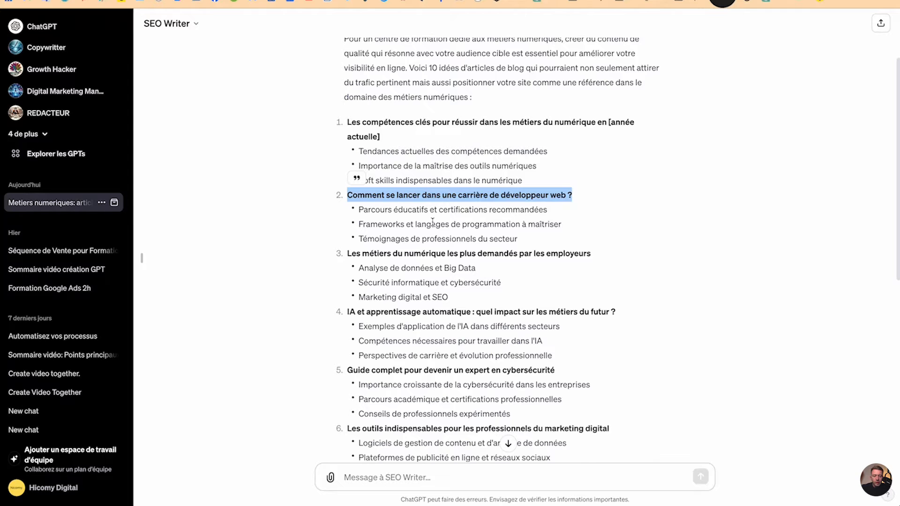
{"action": "left_click_drag", "start_coordinate": [351, 122], "coordinate": [521, 184]}
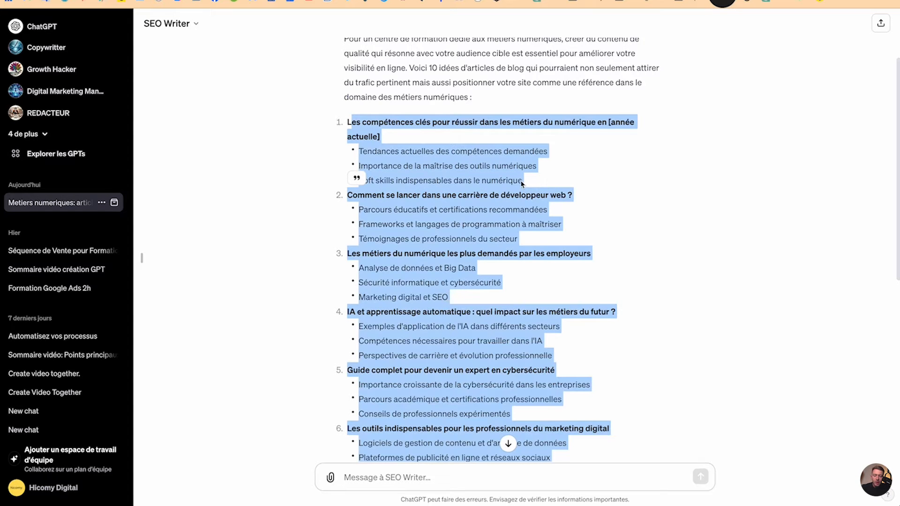
{"action": "left_click", "coordinate": [455, 205]}
{"action": "left_click_drag", "start_coordinate": [352, 195], "coordinate": [485, 195]}
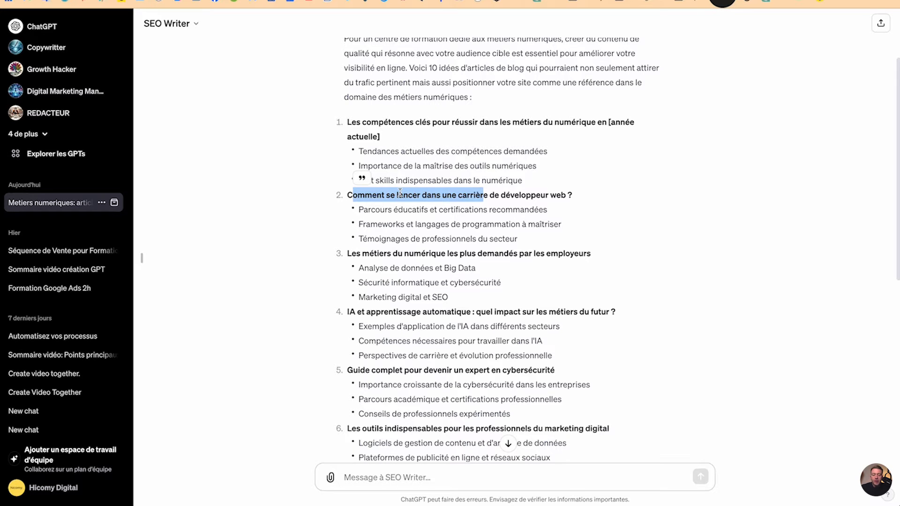
Send SEO Writer "Super, créer moi un article SEO pour le point 2.", "J'ai besoin de 800 à 1200 mots" and "Créer moi l'architecture des H" on separate lines.
{"action": "left_click", "coordinate": [366, 191]}
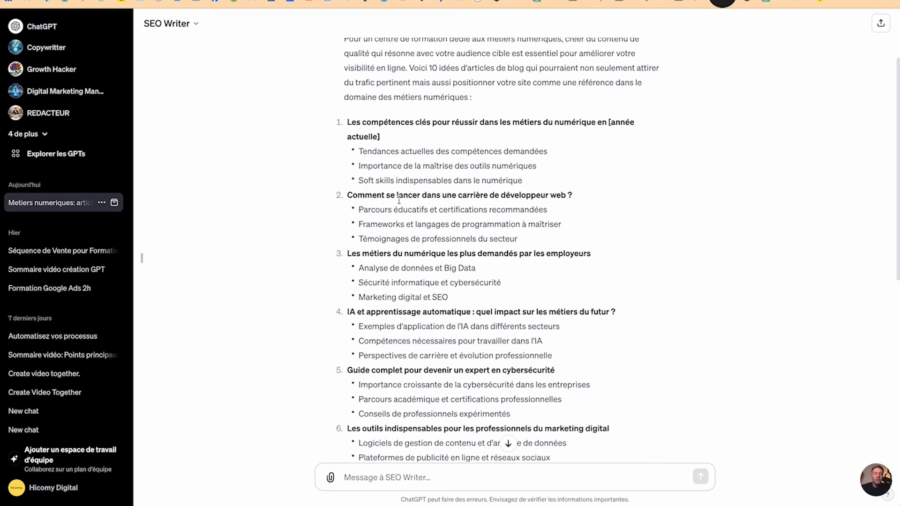
{"action": "left_click_drag", "start_coordinate": [337, 195], "coordinate": [424, 195]}
{"action": "left_click", "coordinate": [355, 196]}
{"action": "type", "text": "Super, créer moi un article SEO pour le point 2."}
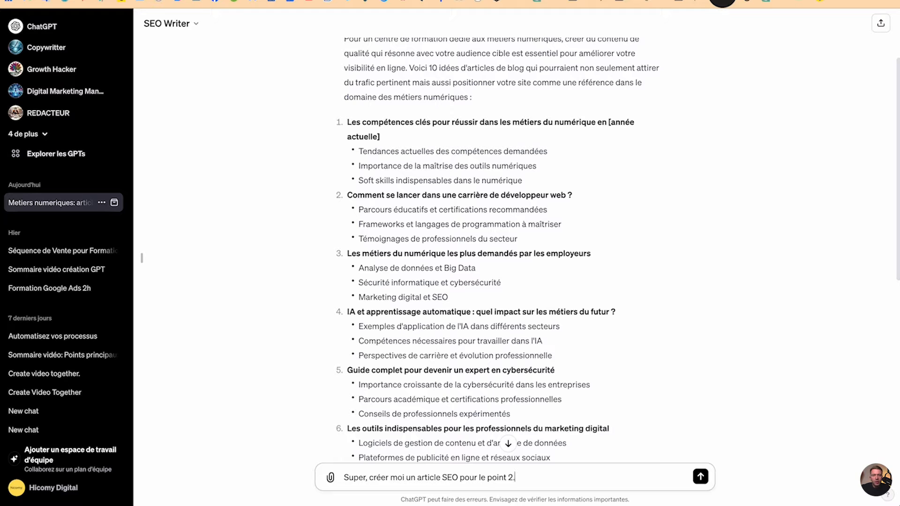
{"action": "key", "text": "shift+Return"}
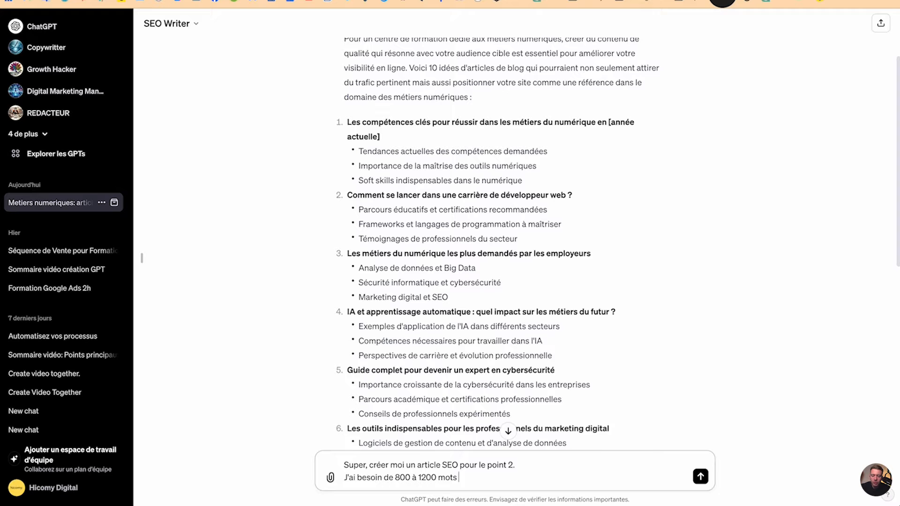
{"action": "key", "text": "shift+Return"}
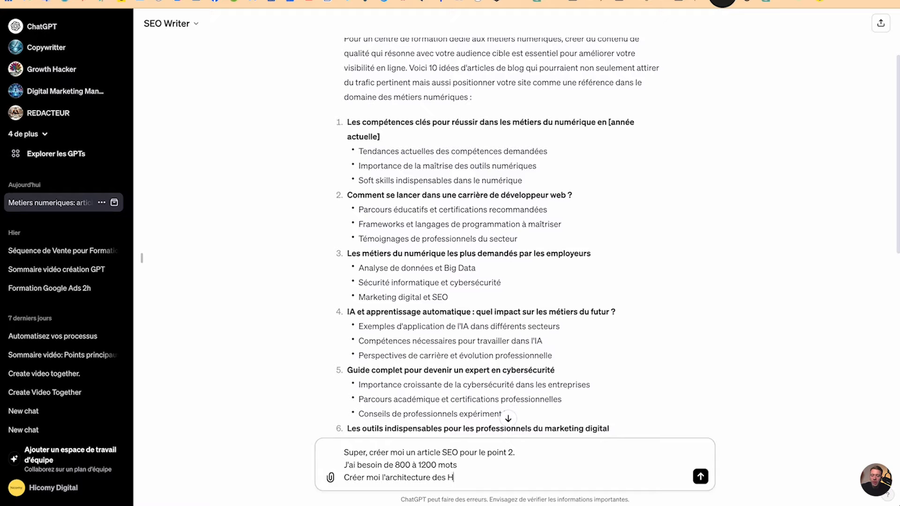
{"action": "key", "text": "Return"}
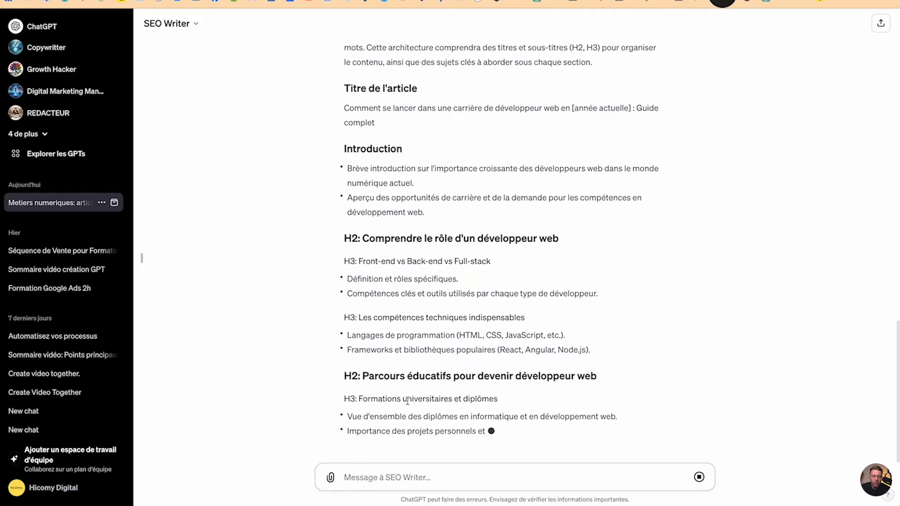
Highlight "Créer moi l'architecture des H" in the sent message and check the outline being generated below it.
{"action": "scroll", "coordinate": [406, 304], "scroll_direction": "up", "scroll_amount": 6}
{"action": "left_click_drag", "start_coordinate": [342, 259], "coordinate": [458, 261]}
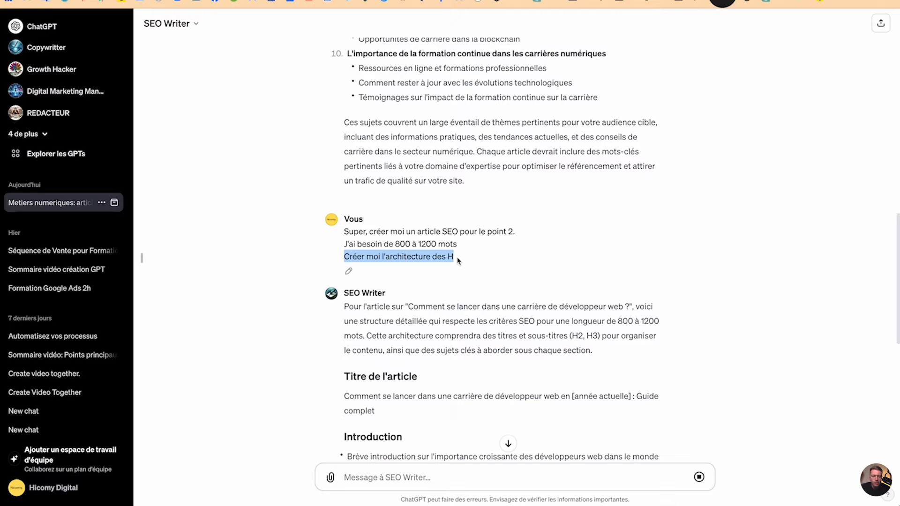
{"action": "scroll", "coordinate": [458, 262], "scroll_direction": "down", "scroll_amount": 9}
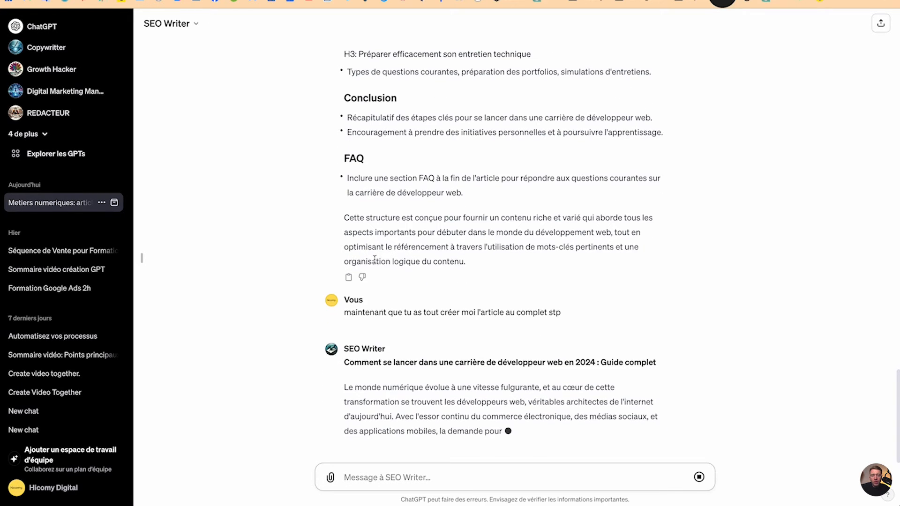
Read the web developer article outline from the introduction through its H2 and H3 sections to the conclusion and FAQ.
{"action": "scroll", "coordinate": [420, 172], "scroll_direction": "up", "scroll_amount": 15}
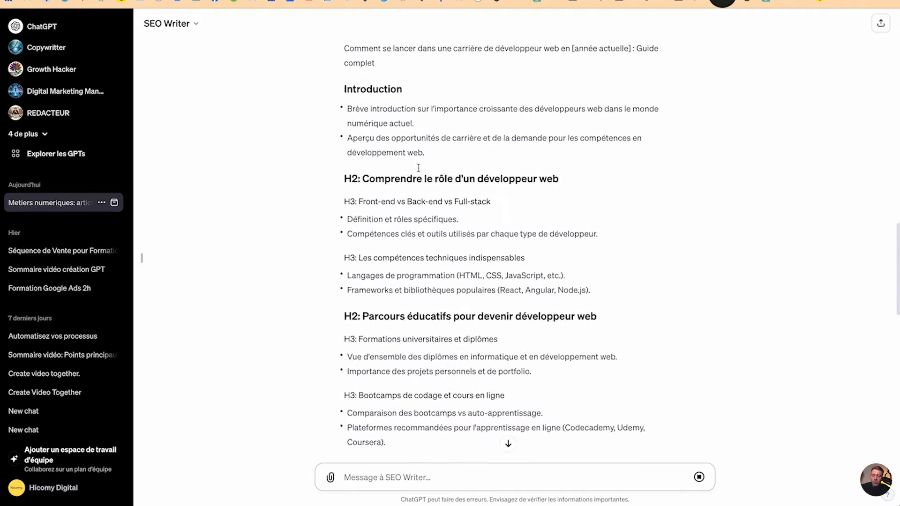
{"action": "scroll", "coordinate": [397, 283], "scroll_direction": "down", "scroll_amount": 3}
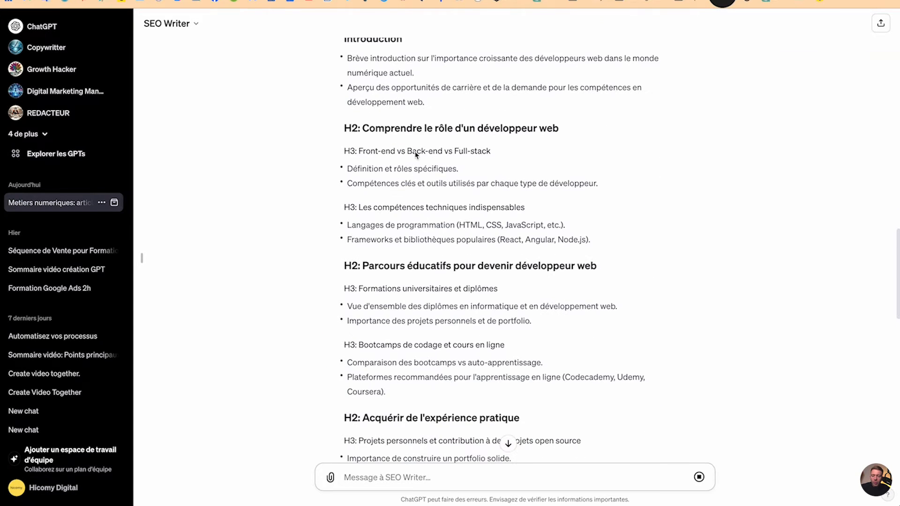
{"action": "scroll", "coordinate": [384, 268], "scroll_direction": "down", "scroll_amount": 3}
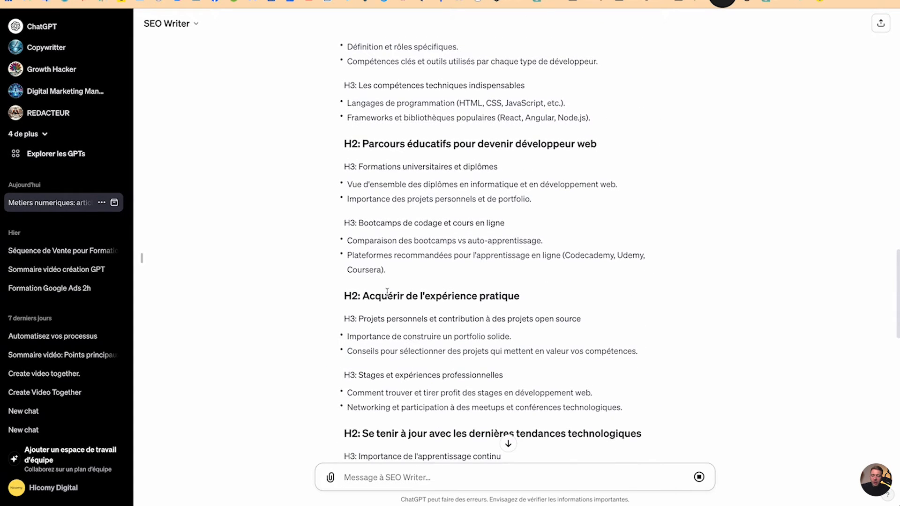
{"action": "scroll", "coordinate": [388, 297], "scroll_direction": "down", "scroll_amount": 5}
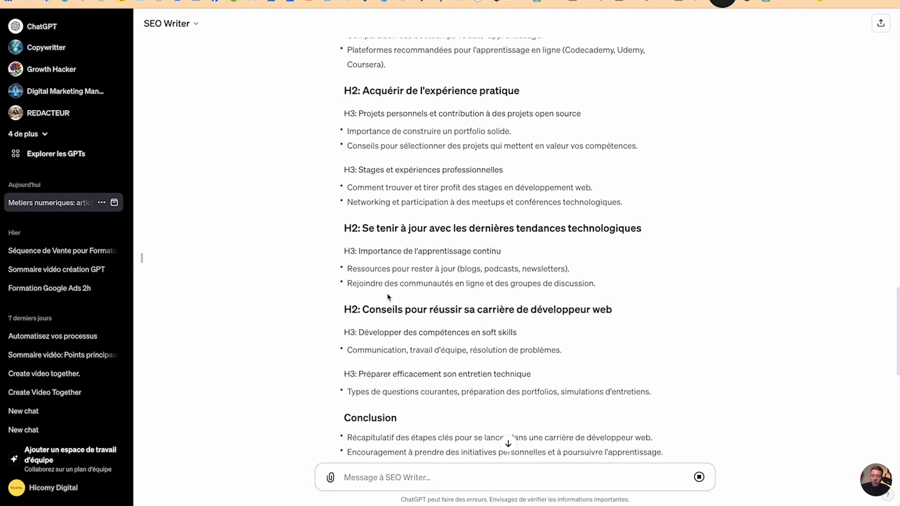
{"action": "scroll", "coordinate": [403, 218], "scroll_direction": "down", "scroll_amount": 5}
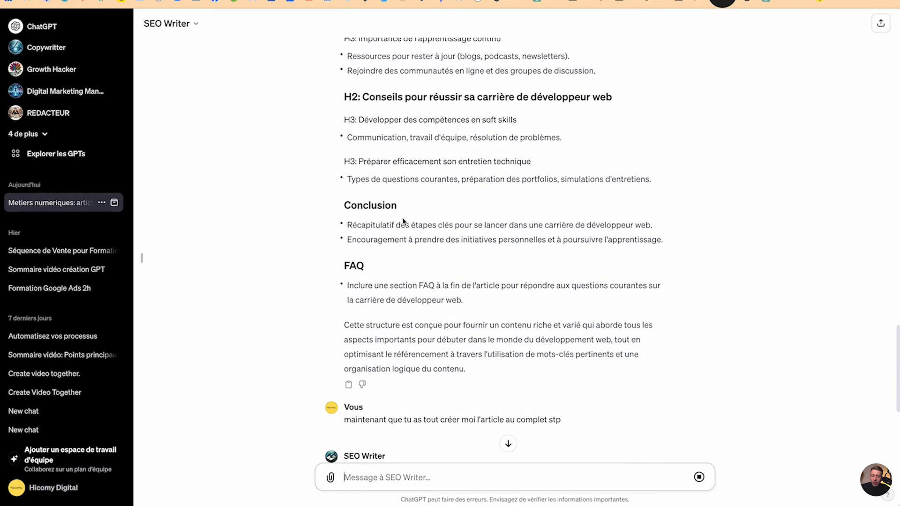
{"action": "scroll", "coordinate": [469, 117], "scroll_direction": "down", "scroll_amount": 5}
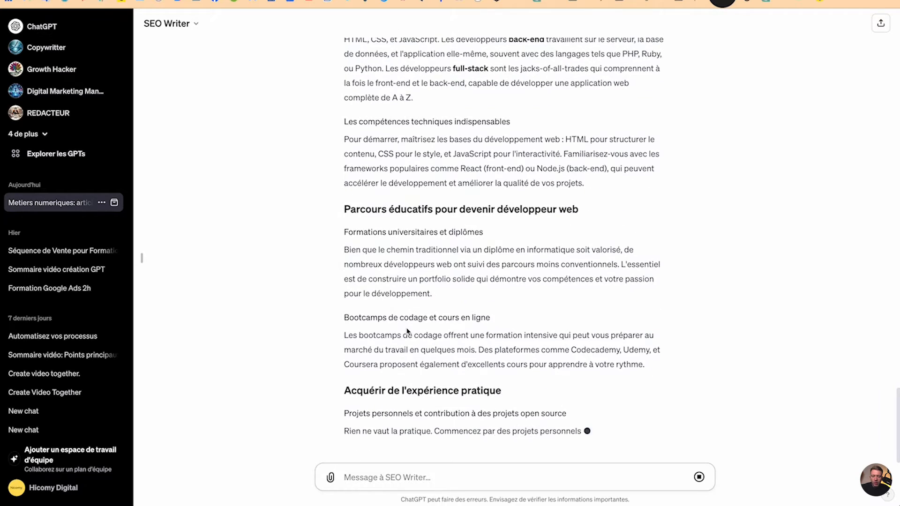
Switch to the Notion window showing Bibliothèque Des Prompt and go to the ChatGPT Révolution board.
{"action": "key", "text": "ctrl+Up"}
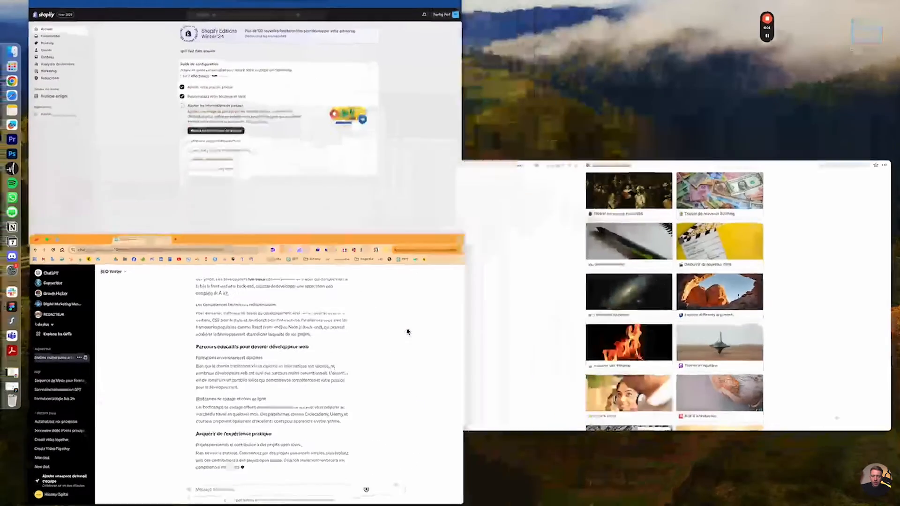
{"action": "left_click", "coordinate": [509, 229]}
{"action": "scroll", "coordinate": [539, 211], "scroll_direction": "up", "scroll_amount": 15}
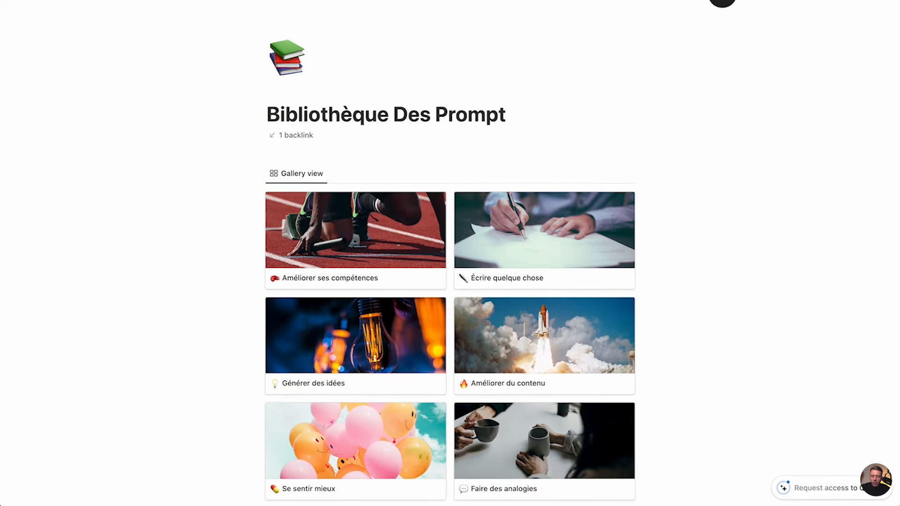
{"action": "left_click", "coordinate": [112, 0]}
{"action": "left_click", "coordinate": [112, 3]}
{"action": "left_click", "coordinate": [65, 1]}
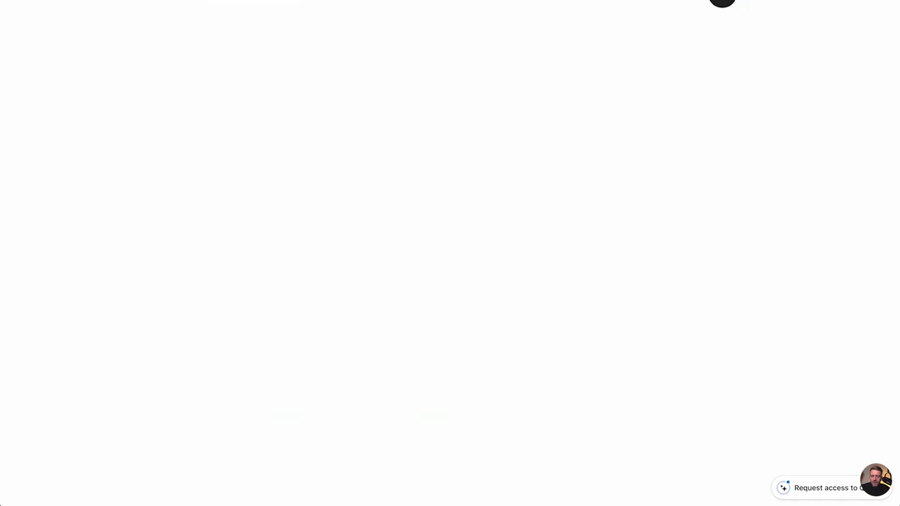
Look over the ChatGPT Révolution board's prompt library and French GPTs Assistants gallery, returning to its content links.
{"action": "scroll", "coordinate": [321, 306], "scroll_direction": "down", "scroll_amount": 20}
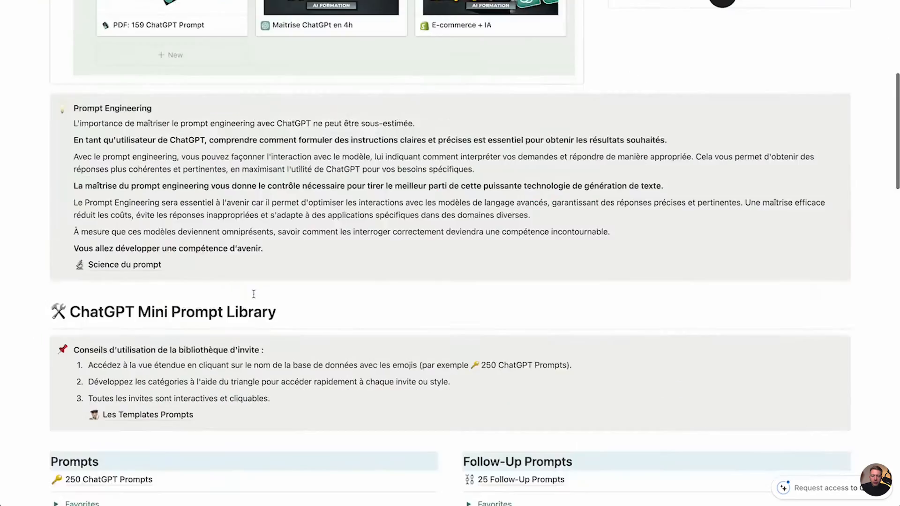
{"action": "scroll", "coordinate": [255, 299], "scroll_direction": "down", "scroll_amount": 5}
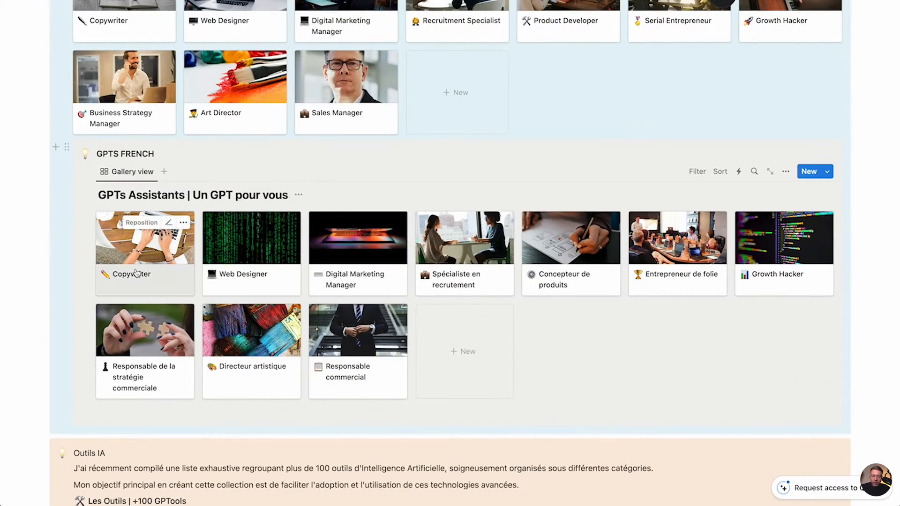
{"action": "scroll", "coordinate": [250, 291], "scroll_direction": "up", "scroll_amount": 20}
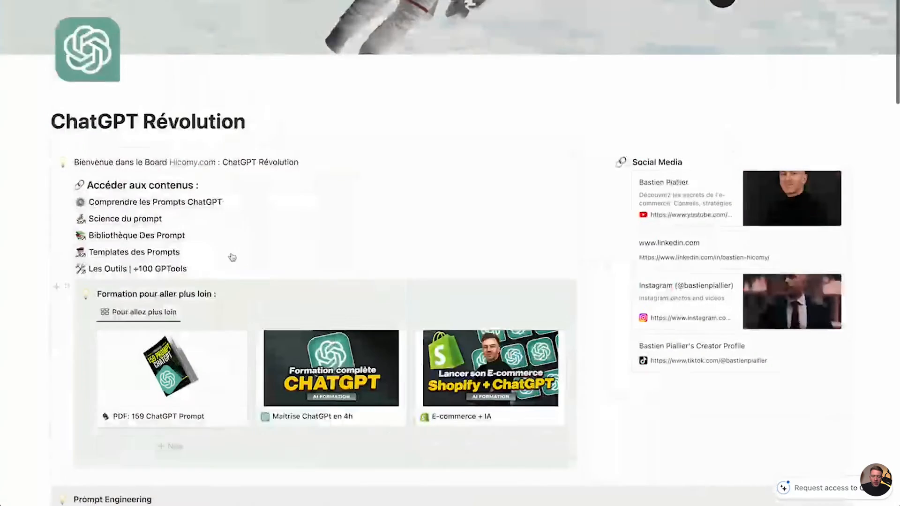
Open the "Écrire quelque chose" card in Bibliothèque Des Prompt, examine its formula, prompt and examples, and close it.
{"action": "left_click", "coordinate": [131, 235]}
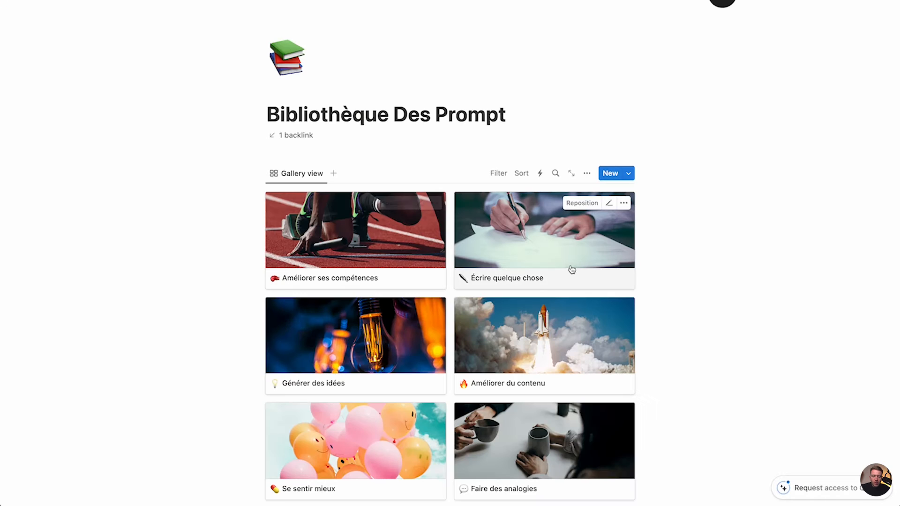
{"action": "left_click", "coordinate": [504, 256]}
{"action": "scroll", "coordinate": [487, 316], "scroll_direction": "down", "scroll_amount": 2}
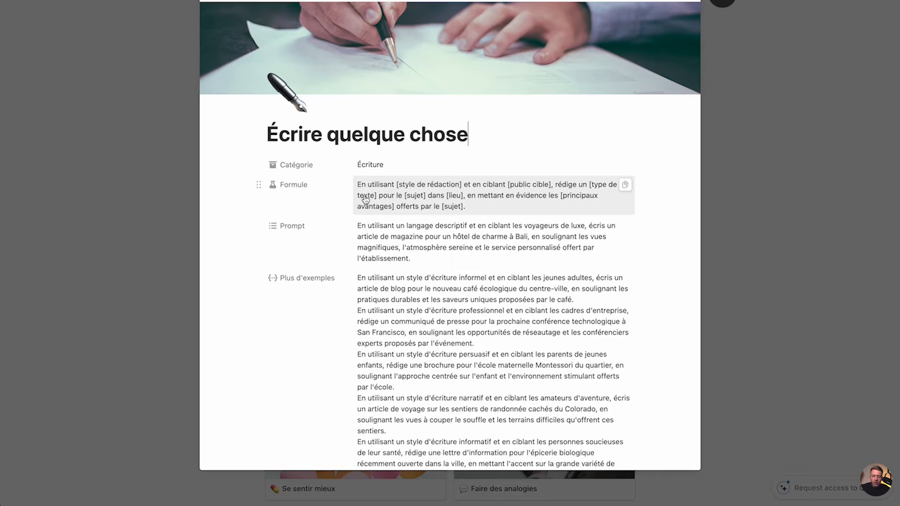
{"action": "scroll", "coordinate": [437, 214], "scroll_direction": "down", "scroll_amount": 4}
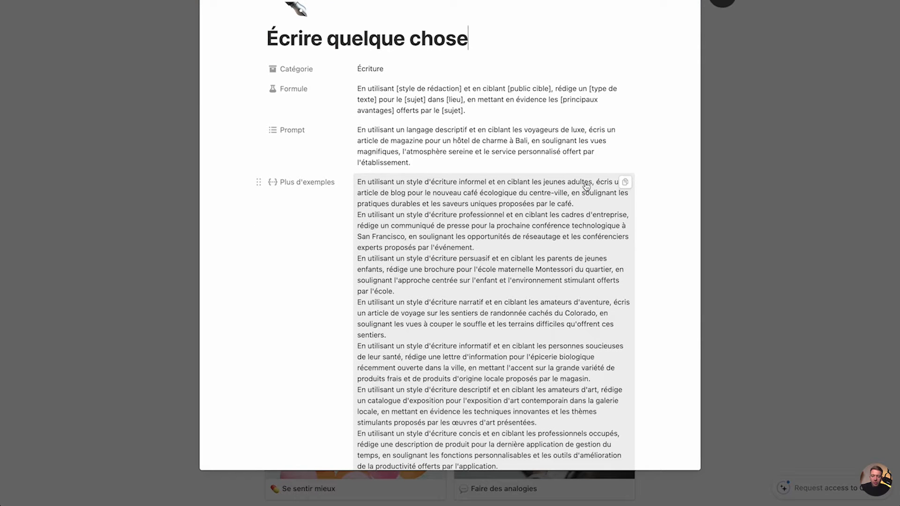
{"action": "left_click", "coordinate": [800, 118]}
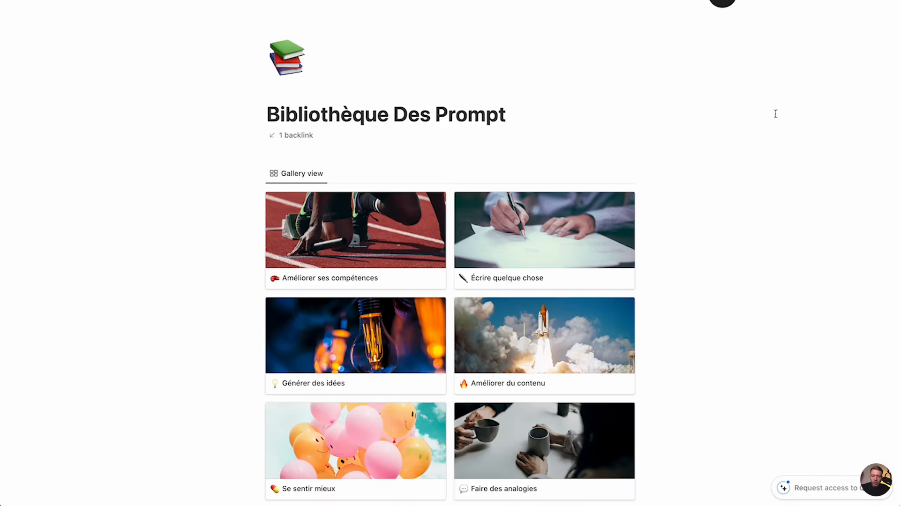
{"action": "scroll", "coordinate": [518, 227], "scroll_direction": "down", "scroll_amount": 5}
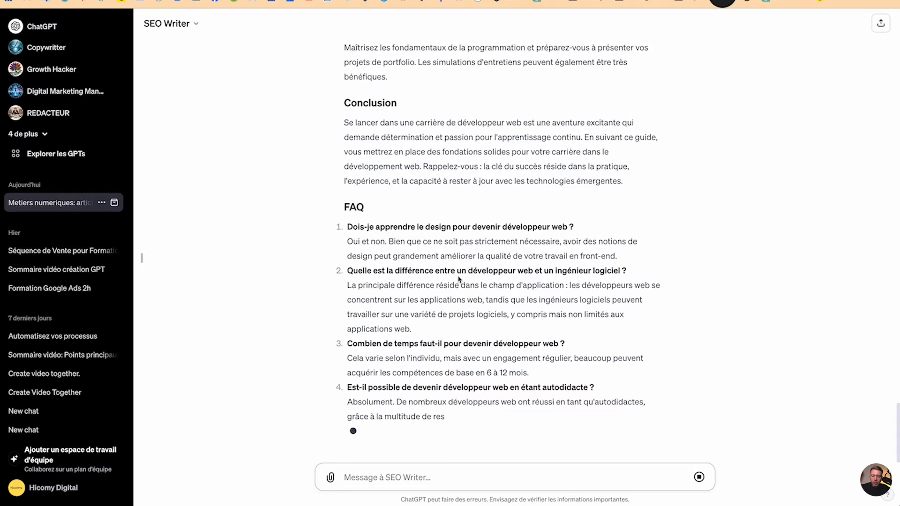
Skim the full article in SEO Writer's reply between its title and the FAQ and closing paragraph.
{"action": "scroll", "coordinate": [459, 280], "scroll_direction": "up", "scroll_amount": 15}
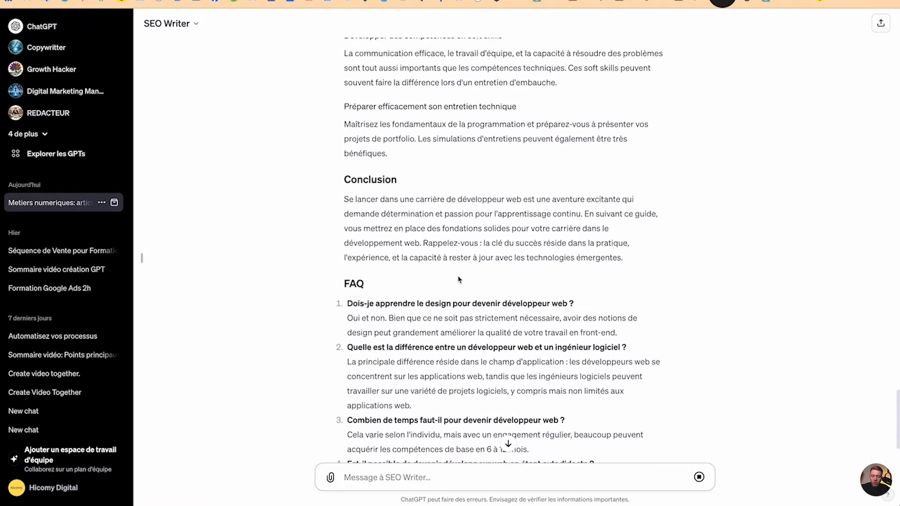
{"action": "scroll", "coordinate": [459, 279], "scroll_direction": "up", "scroll_amount": 8}
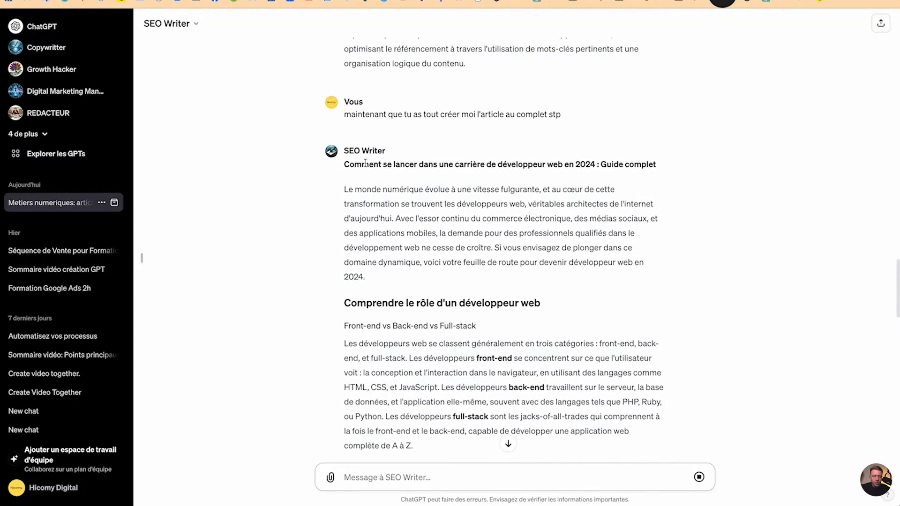
{"action": "scroll", "coordinate": [452, 267], "scroll_direction": "down", "scroll_amount": 20}
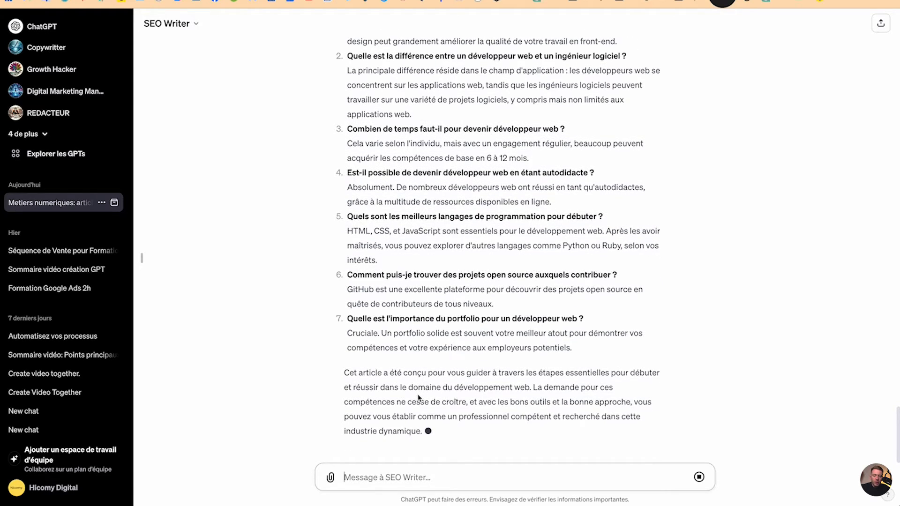
{"action": "scroll", "coordinate": [425, 287], "scroll_direction": "up", "scroll_amount": 2}
{"action": "scroll", "coordinate": [424, 287], "scroll_direction": "up", "scroll_amount": 15}
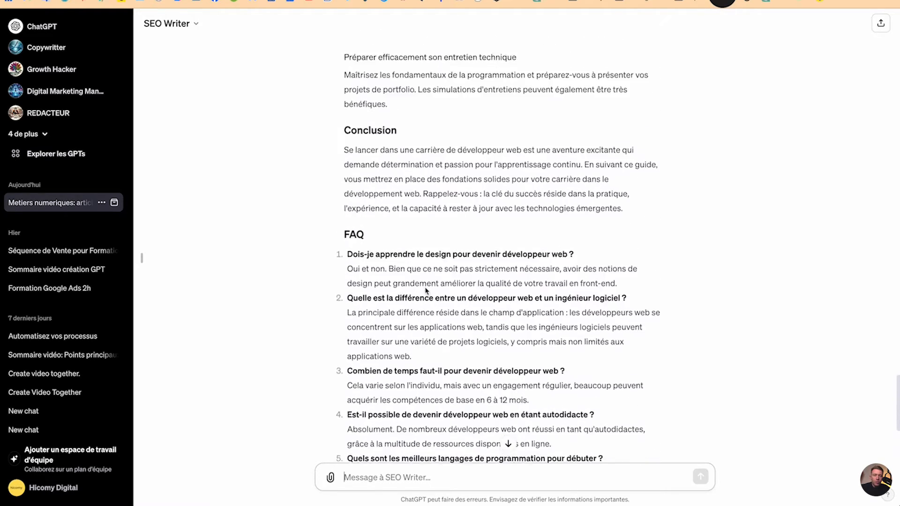
{"action": "scroll", "coordinate": [425, 224], "scroll_direction": "up", "scroll_amount": 8}
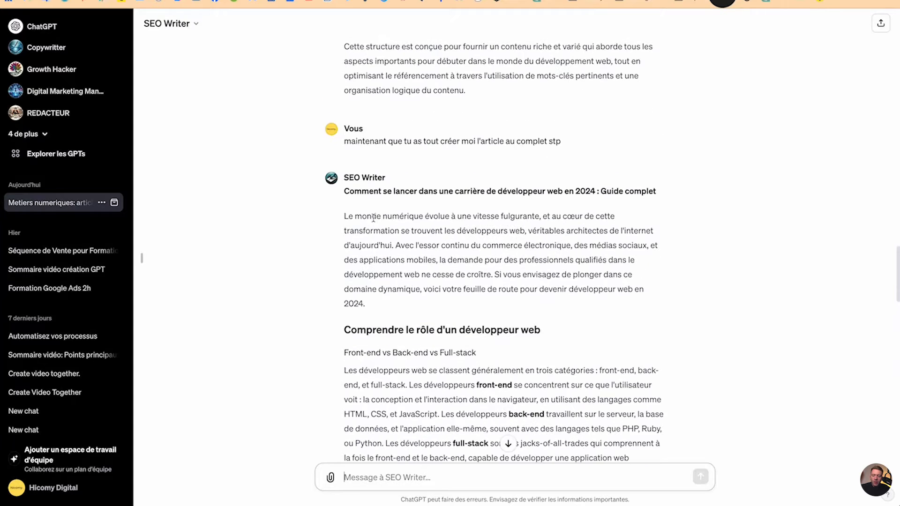
Highlight the article's title, introduction and first section heading, and read through the remaining sections to the conclusion and FAQ.
{"action": "left_click_drag", "start_coordinate": [345, 191], "coordinate": [436, 189]}
{"action": "left_click_drag", "start_coordinate": [346, 218], "coordinate": [408, 308]}
{"action": "scroll", "coordinate": [407, 306], "scroll_direction": "down", "scroll_amount": 2}
{"action": "left_click_drag", "start_coordinate": [343, 228], "coordinate": [438, 232]}
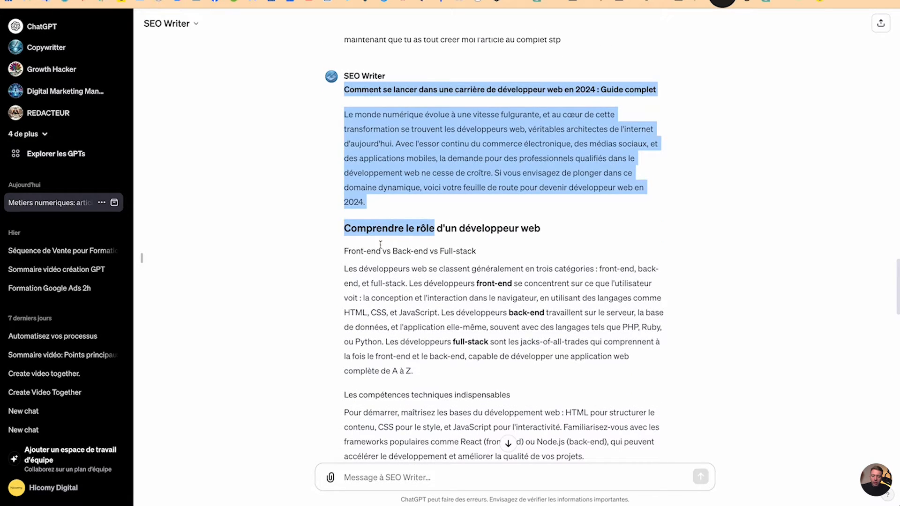
{"action": "left_click", "coordinate": [381, 244]}
{"action": "scroll", "coordinate": [426, 398], "scroll_direction": "down", "scroll_amount": 5}
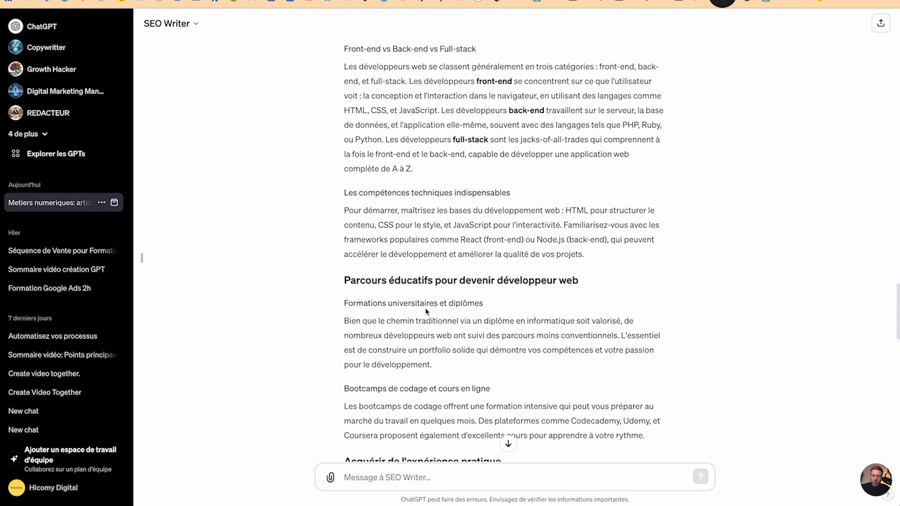
{"action": "scroll", "coordinate": [391, 319], "scroll_direction": "down", "scroll_amount": 10}
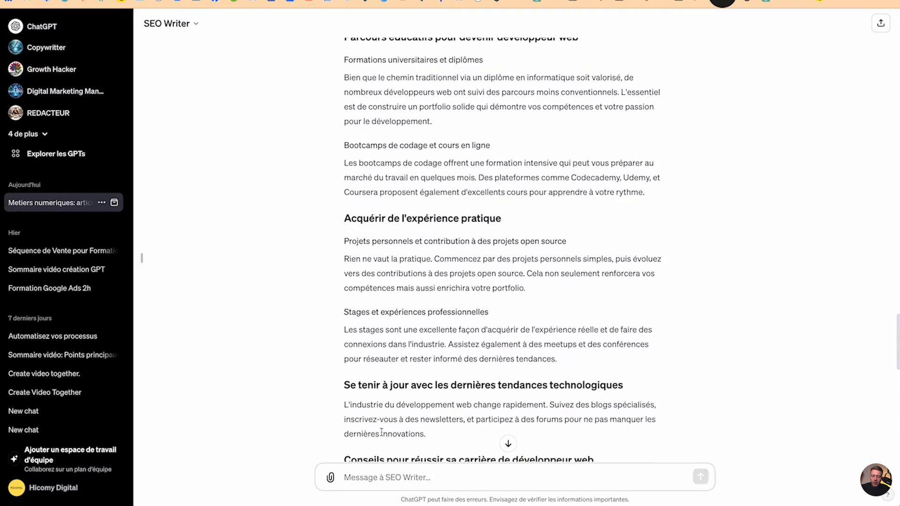
{"action": "scroll", "coordinate": [381, 432], "scroll_direction": "down", "scroll_amount": 2}
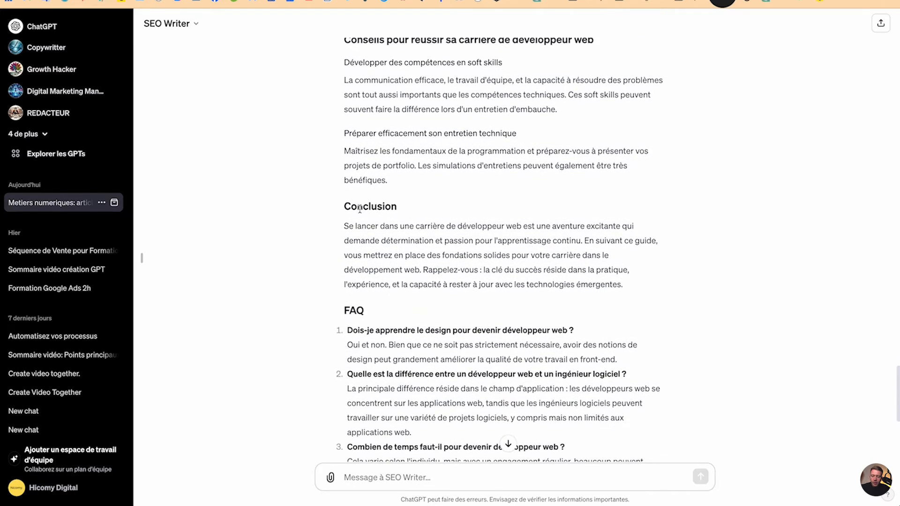
{"action": "scroll", "coordinate": [392, 324], "scroll_direction": "down", "scroll_amount": 2}
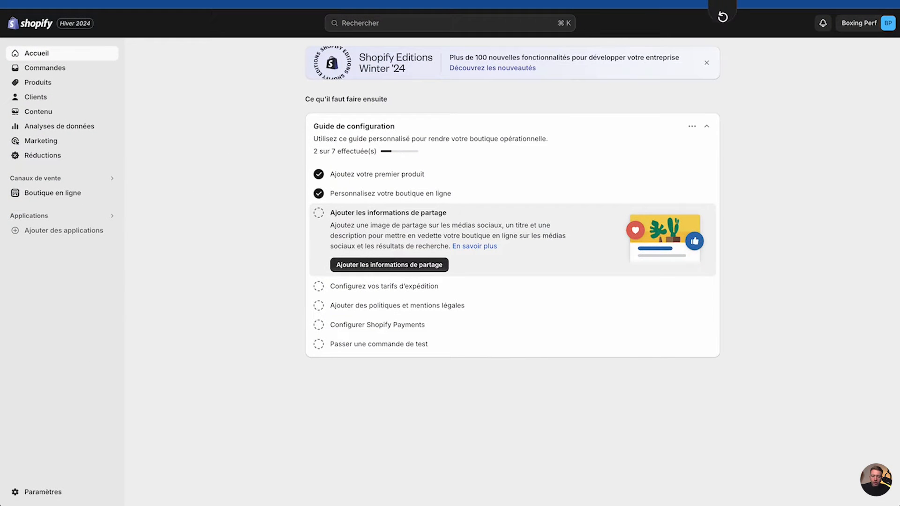
{"action": "left_click", "coordinate": [724, 72]}
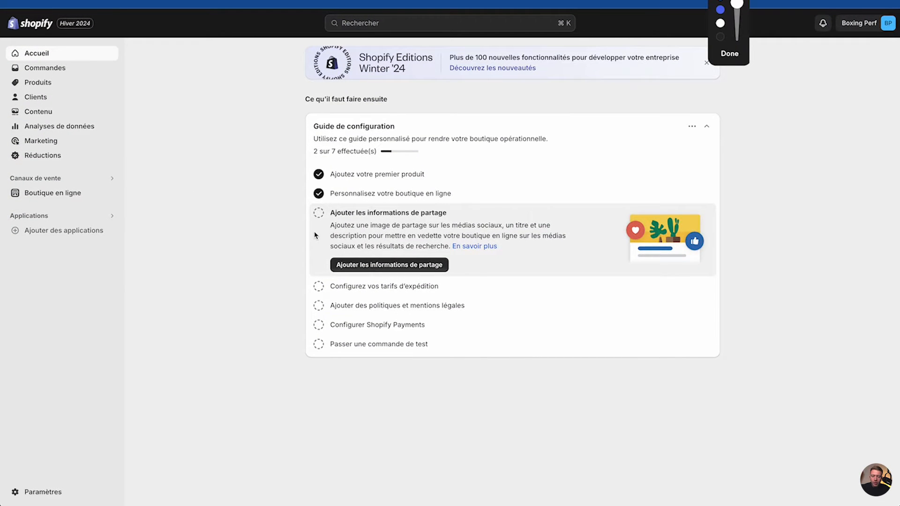
Switch to the Shopify admin and start a new blog article from the online store's Articles de blog section.
{"action": "mouse_move", "coordinate": [237, 204]}
{"action": "left_mouse_down"}
{"action": "mouse_move", "coordinate": [169, 197]}
{"action": "mouse_move", "coordinate": [172, 221]}
{"action": "mouse_move", "coordinate": [165, 156]}
{"action": "left_mouse_up"}
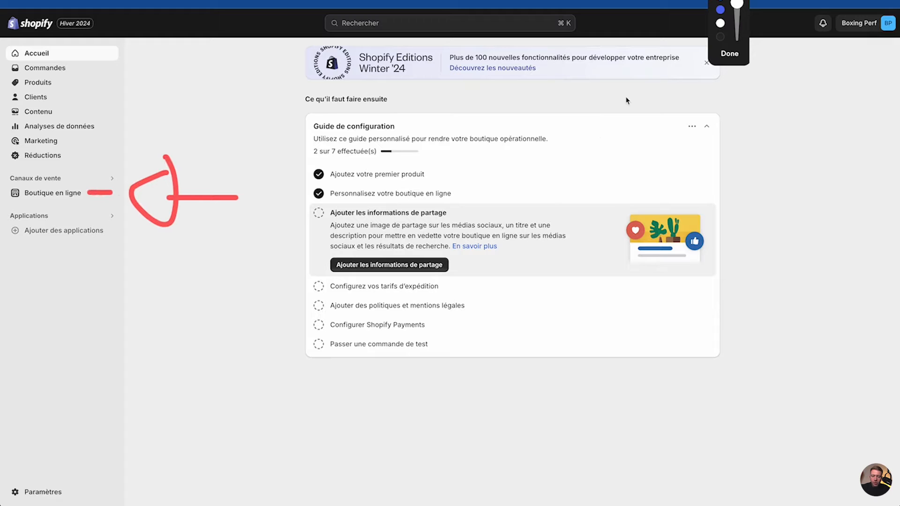
{"action": "left_click", "coordinate": [729, 53]}
{"action": "left_click", "coordinate": [64, 198]}
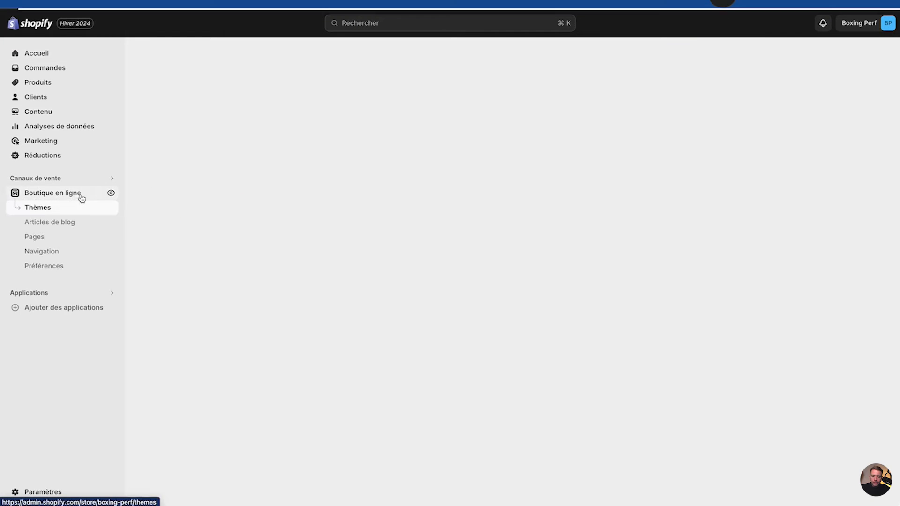
{"action": "left_click", "coordinate": [74, 223]}
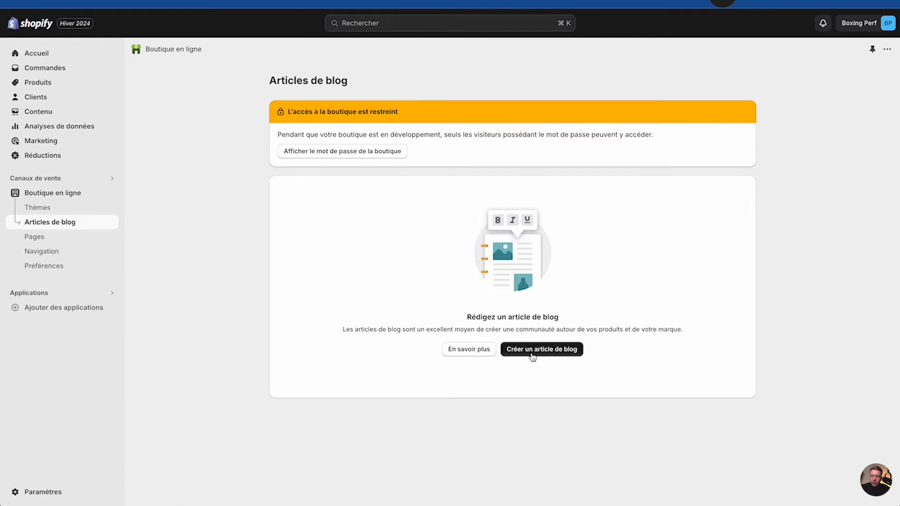
{"action": "left_click", "coordinate": [533, 354]}
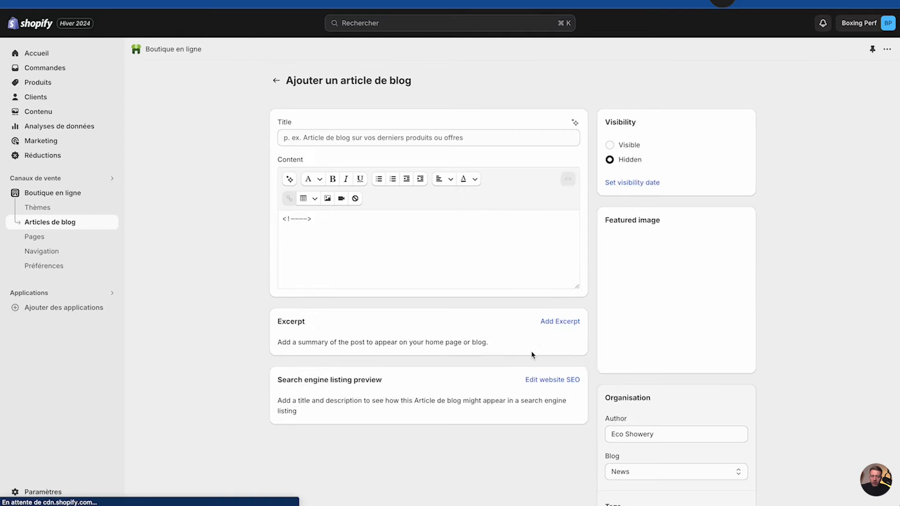
Title the blog article "Comment se lancer dans une carrière de développeur web en 2024 : Guide complet", copied from SEO Writer's reply in ChatGPT.
{"action": "left_click", "coordinate": [374, 138]}
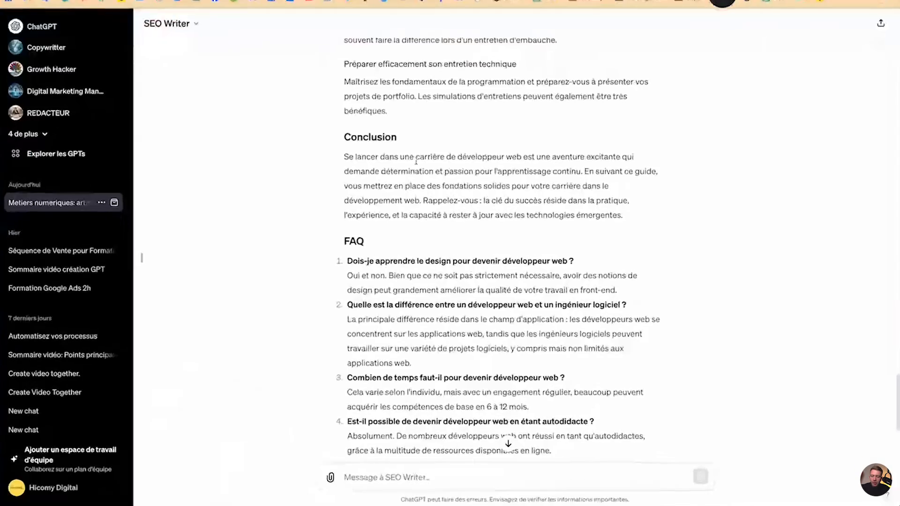
{"action": "scroll", "coordinate": [408, 144], "scroll_direction": "up", "scroll_amount": 15}
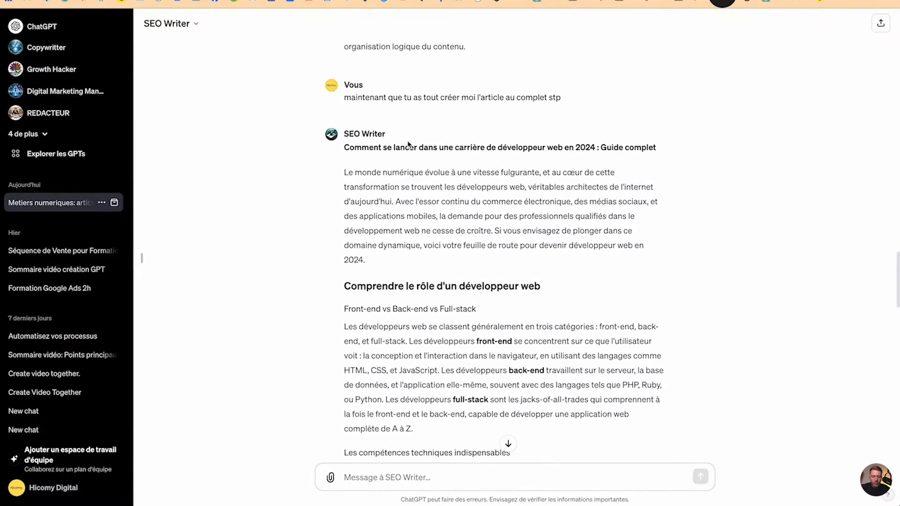
{"action": "triple_click", "coordinate": [397, 149]}
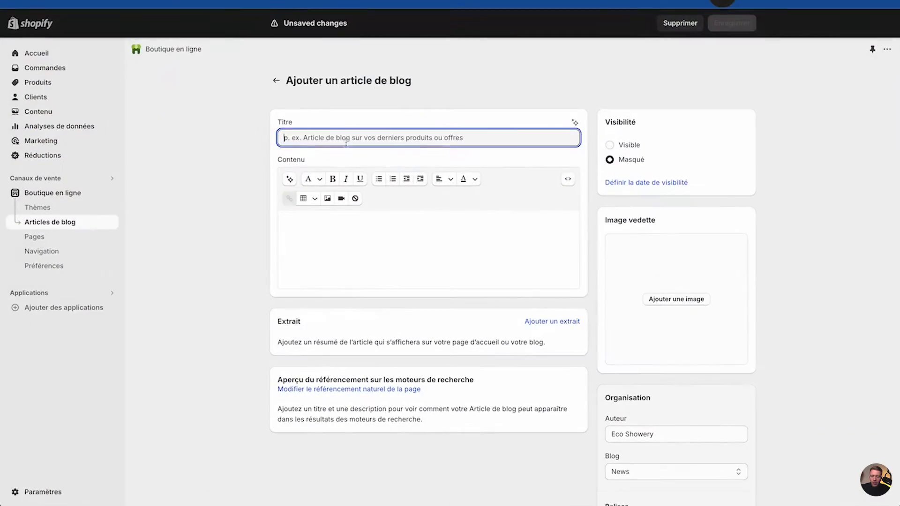
{"action": "type", "text": "Comment se lancer dans une carrière de développeur web en 2024 : Guide complet"}
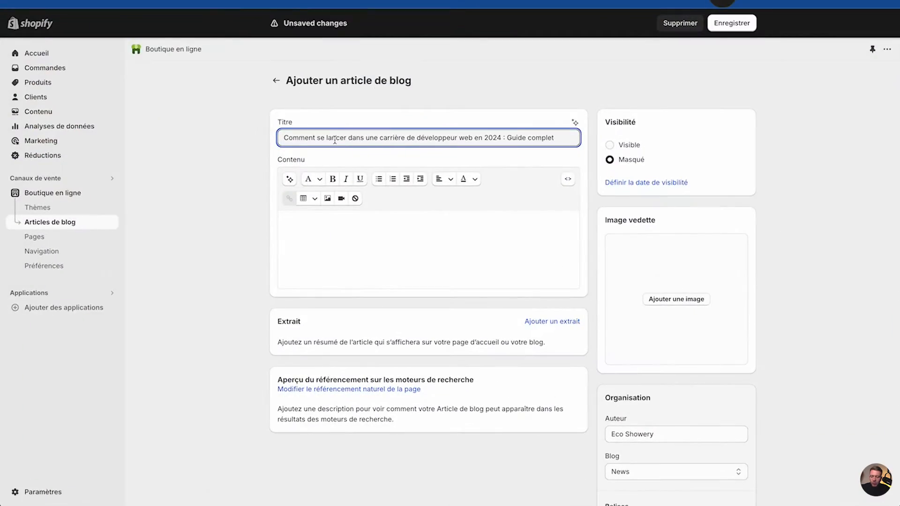
{"action": "left_click", "coordinate": [330, 237]}
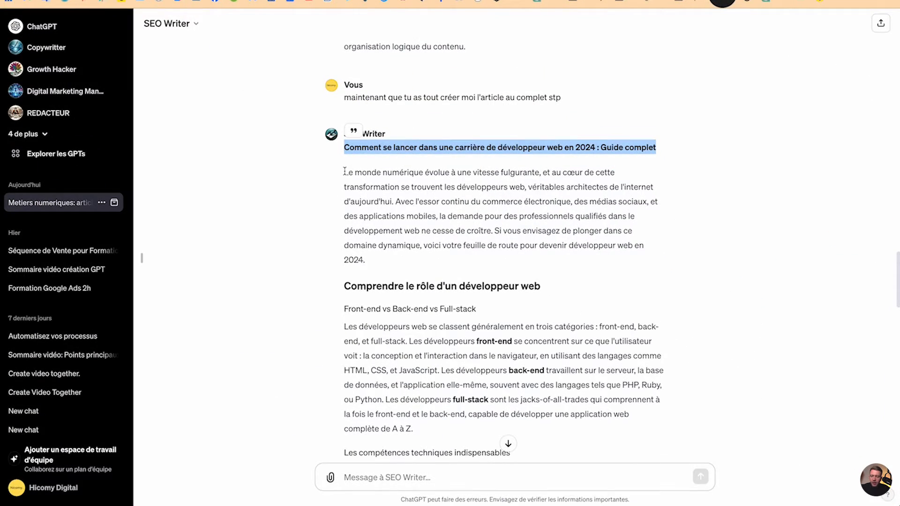
Copy SEO Writer's article body in ChatGPT, from the introduction through the conclusion, leaving out the title and FAQ.
{"action": "left_click_drag", "start_coordinate": [346, 152], "coordinate": [372, 222]}
{"action": "left_click", "coordinate": [364, 205]}
{"action": "scroll", "coordinate": [384, 309], "scroll_direction": "down", "scroll_amount": 20}
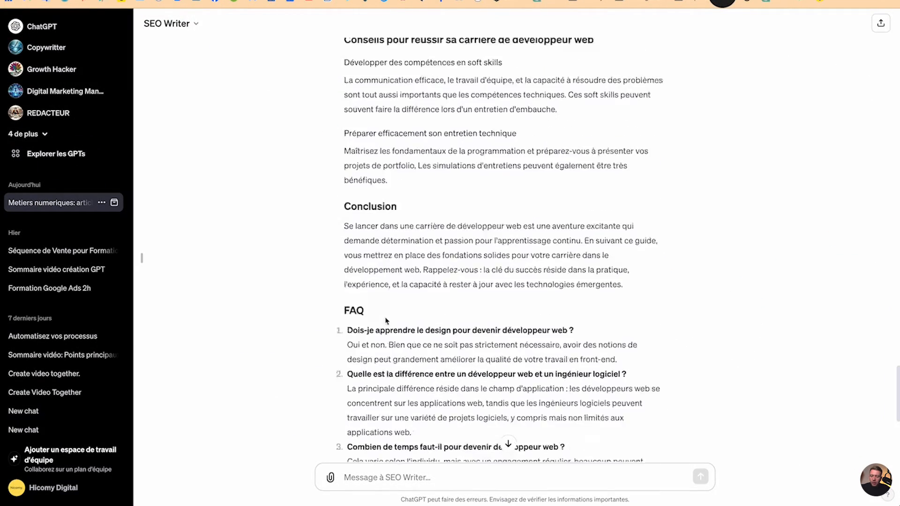
{"action": "scroll", "coordinate": [386, 321], "scroll_direction": "down", "scroll_amount": 2}
{"action": "scroll", "coordinate": [367, 402], "scroll_direction": "down", "scroll_amount": 5}
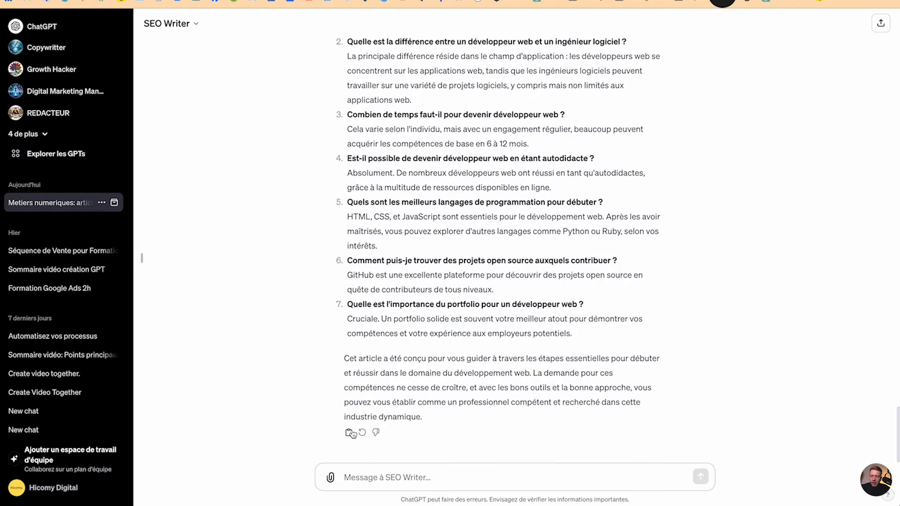
{"action": "scroll", "coordinate": [448, 259], "scroll_direction": "up", "scroll_amount": 4}
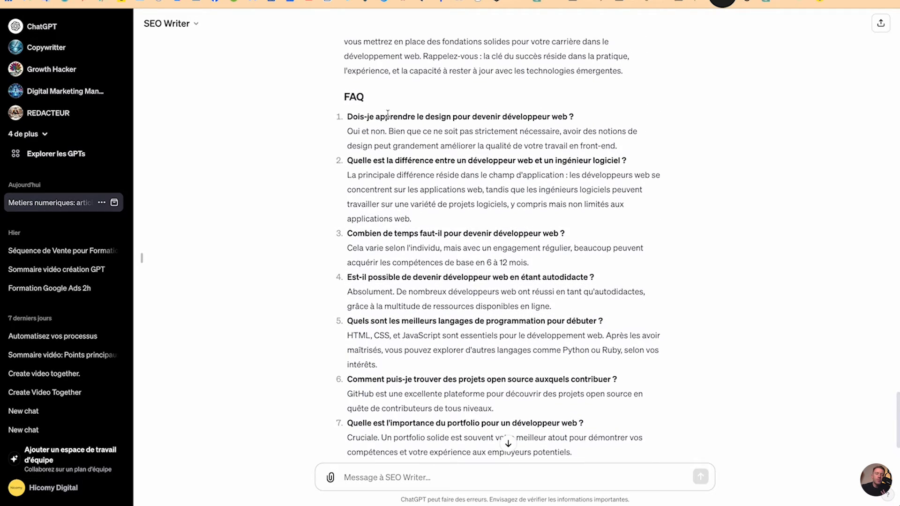
{"action": "scroll", "coordinate": [377, 112], "scroll_direction": "up", "scroll_amount": 5}
{"action": "left_click_drag", "start_coordinate": [628, 233], "coordinate": [432, 60]}
{"action": "left_click", "coordinate": [432, 60]}
{"action": "scroll", "coordinate": [432, 59], "scroll_direction": "up", "scroll_amount": 5}
{"action": "scroll", "coordinate": [431, 58], "scroll_direction": "up", "scroll_amount": 9}
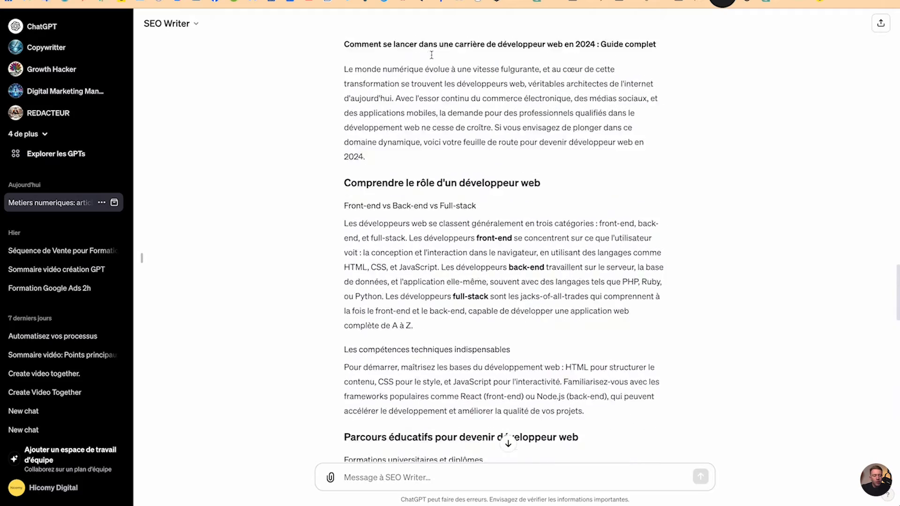
{"action": "left_click", "coordinate": [345, 225], "text": "shift"}
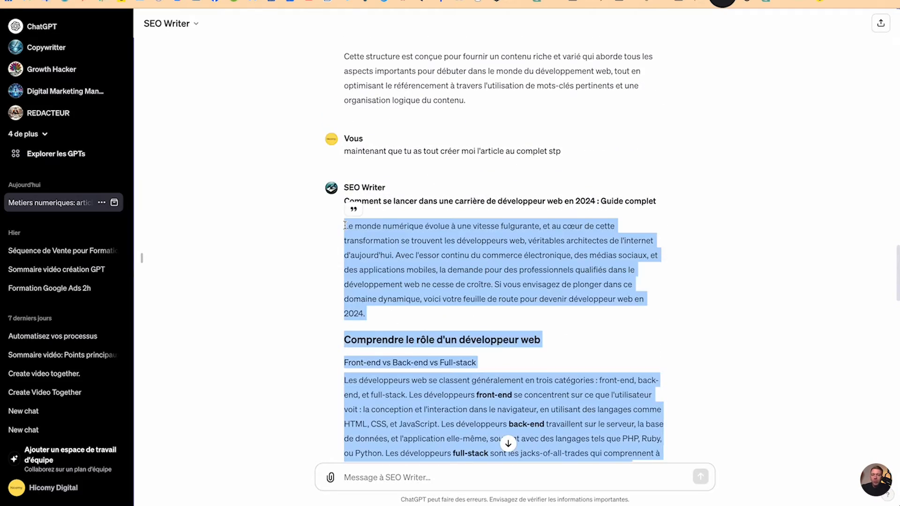
{"action": "key", "text": "super+c"}
Paste the copied article body into the content of the new Shopify blog article.
{"action": "key", "text": "ctrl+Up"}
{"action": "left_click", "coordinate": [550, 338]}
{"action": "key", "text": "super+v"}
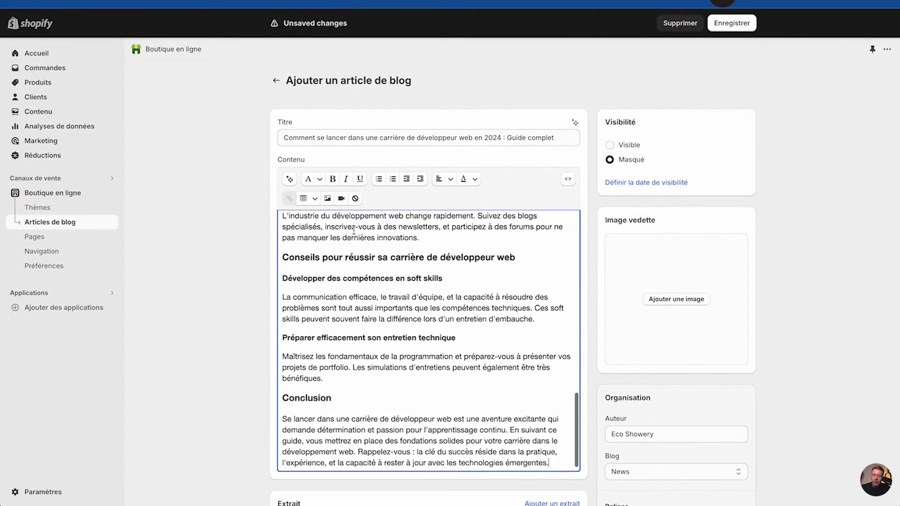
{"action": "scroll", "coordinate": [348, 256], "scroll_direction": "up", "scroll_amount": 10}
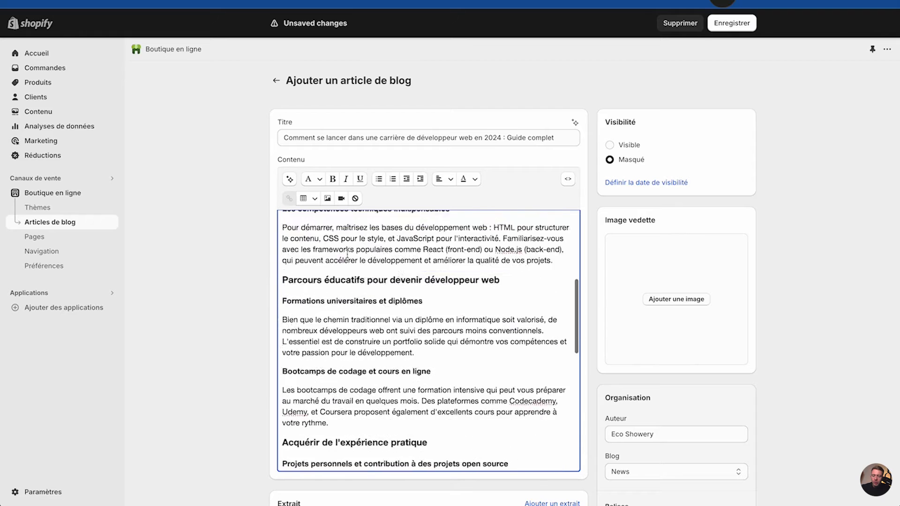
{"action": "scroll", "coordinate": [347, 255], "scroll_direction": "up", "scroll_amount": 5}
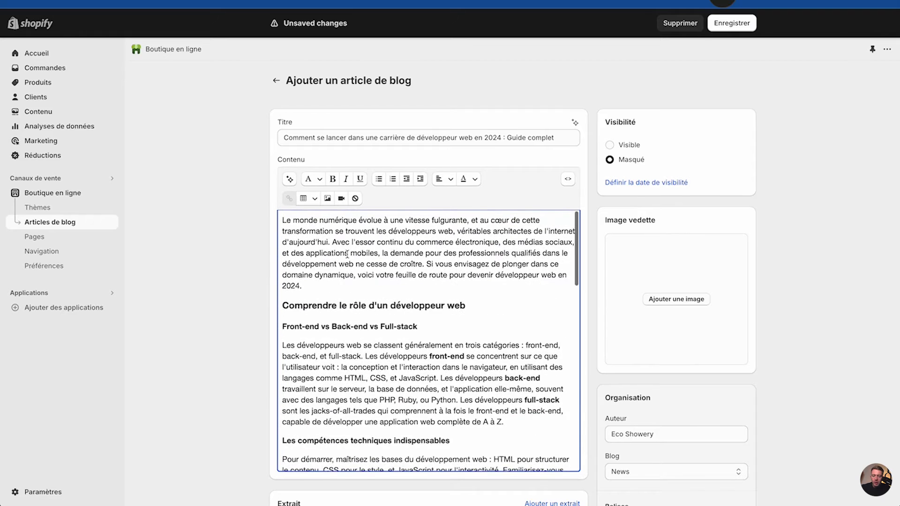
Examine the available heading styles for "Comprendre le rôle d'un développeur web" and "Front-end vs Back-end vs Full-stack" without applying one.
{"action": "left_click", "coordinate": [314, 307]}
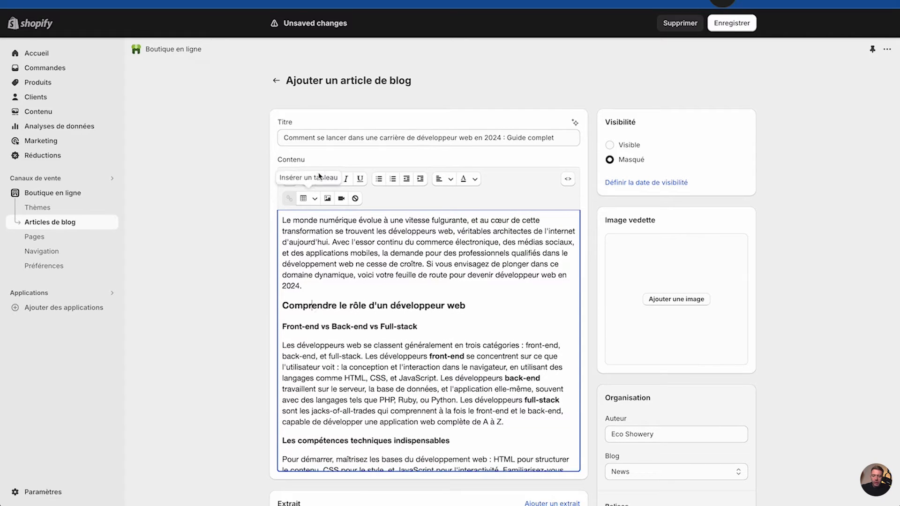
{"action": "left_click", "coordinate": [319, 181]}
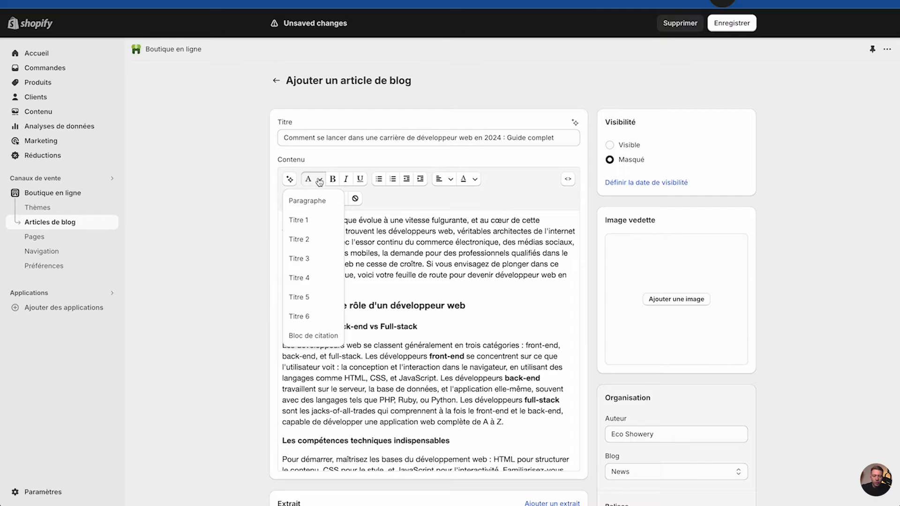
{"action": "triple_click", "coordinate": [390, 307]}
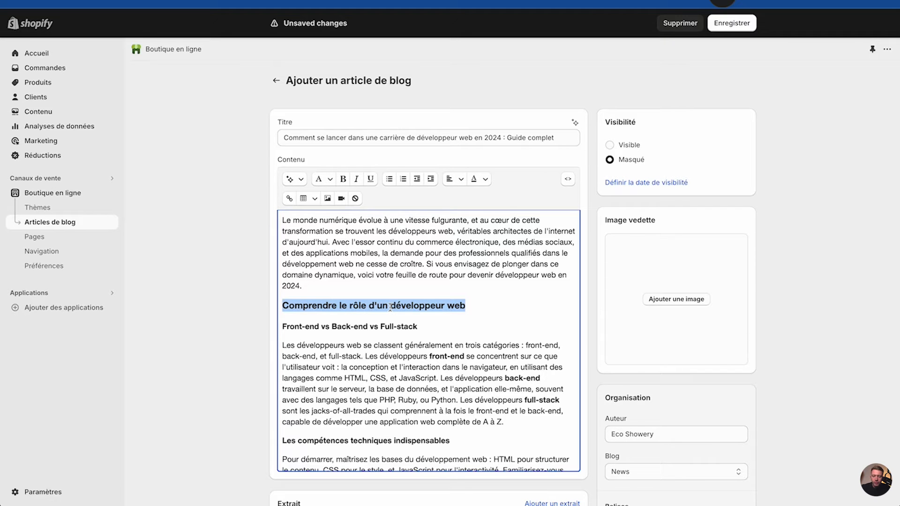
{"action": "triple_click", "coordinate": [327, 326]}
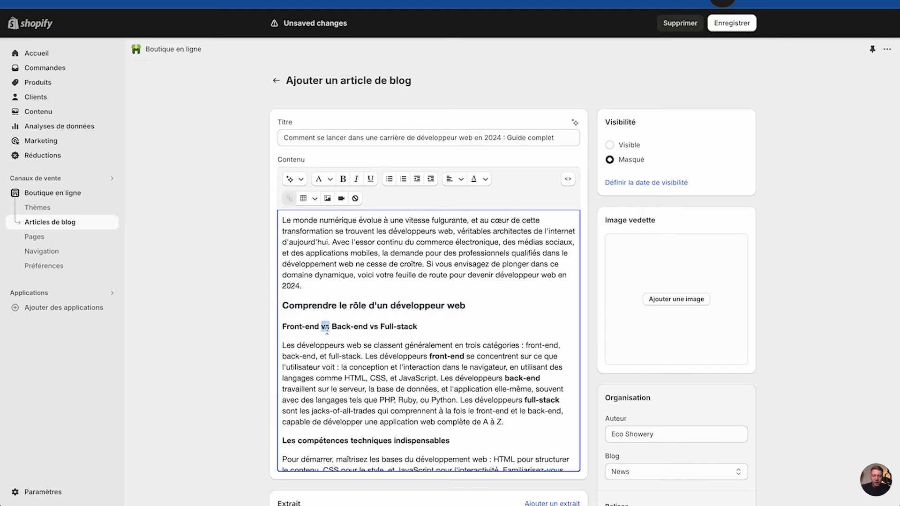
{"action": "left_click", "coordinate": [327, 181]}
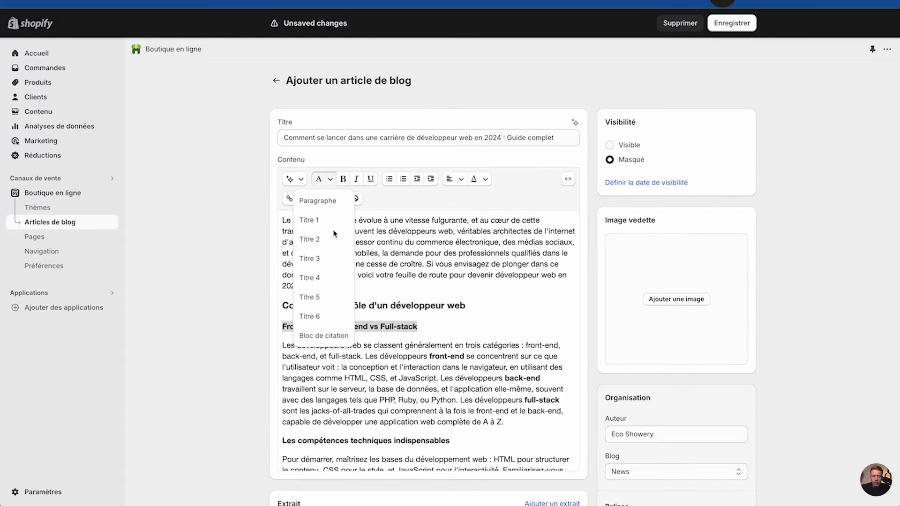
{"action": "left_click", "coordinate": [426, 290]}
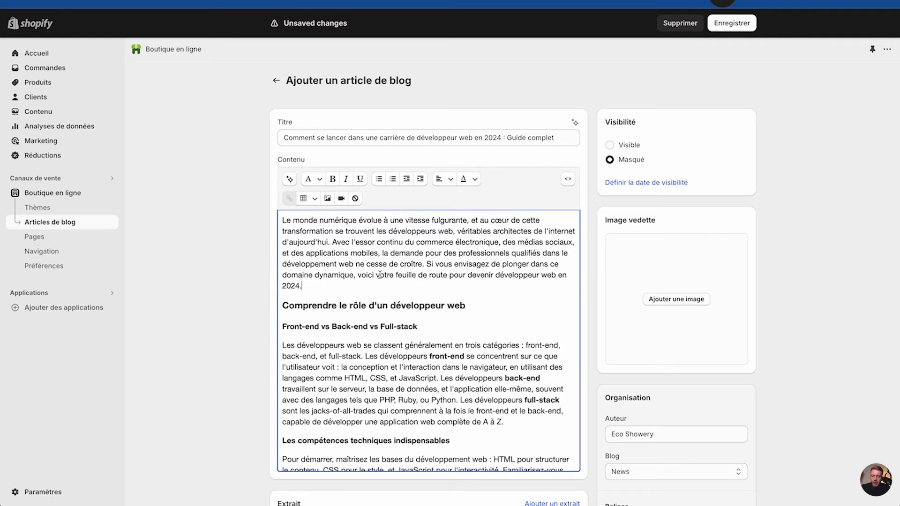
Review the headings and paragraphs of the pasted blog article down to its conclusion.
{"action": "scroll", "coordinate": [412, 371], "scroll_direction": "down", "scroll_amount": 3}
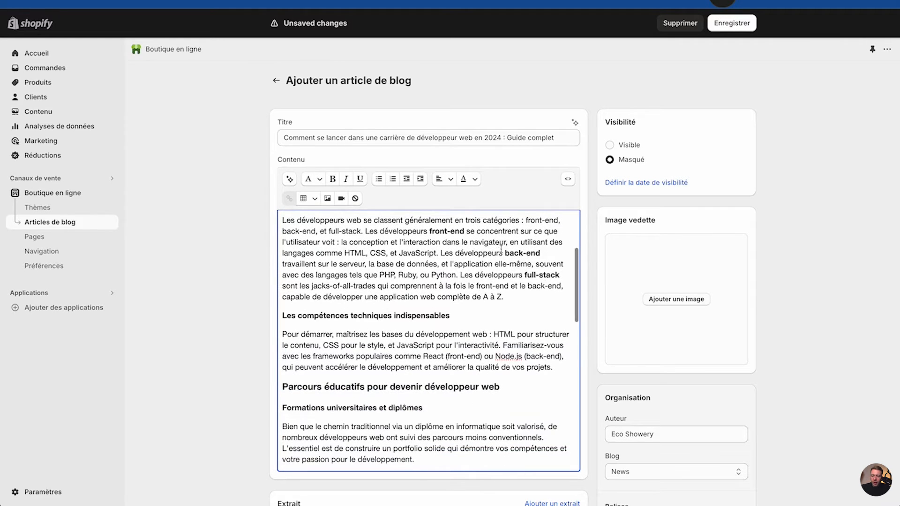
{"action": "scroll", "coordinate": [496, 257], "scroll_direction": "down", "scroll_amount": 6}
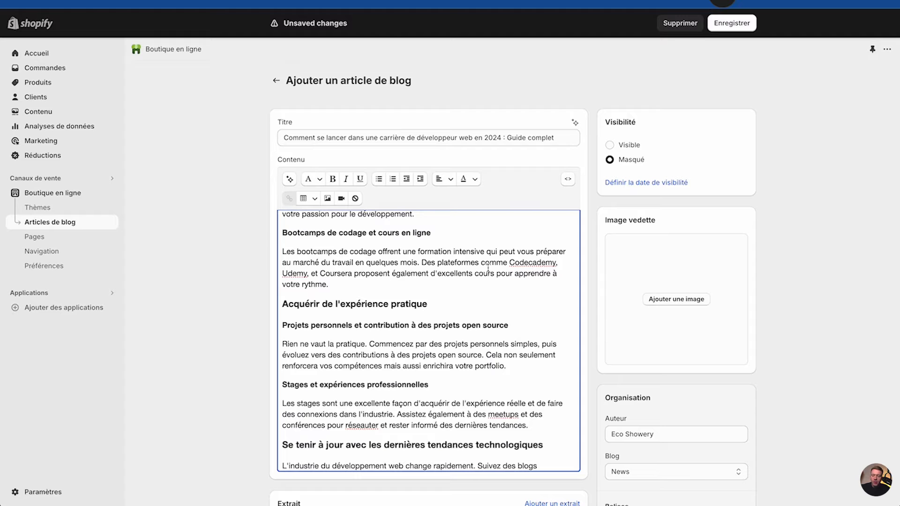
{"action": "scroll", "coordinate": [381, 338], "scroll_direction": "down", "scroll_amount": 8}
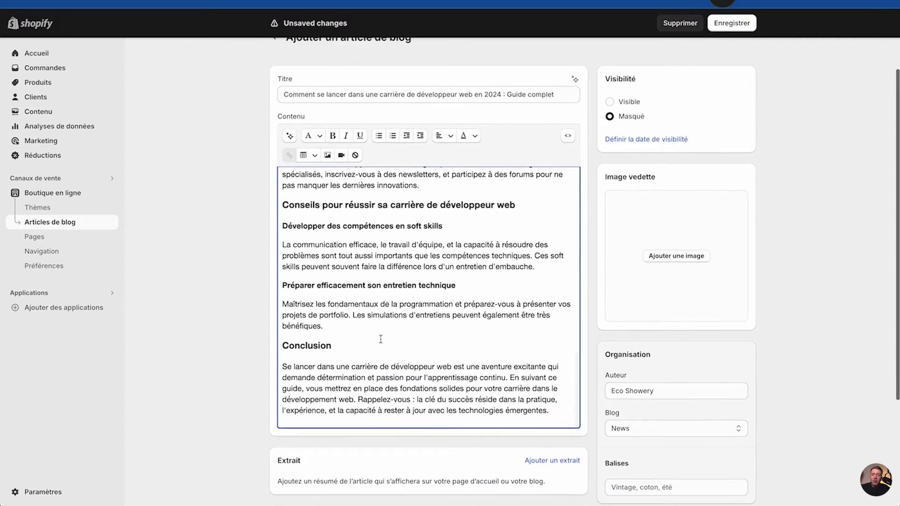
{"action": "scroll", "coordinate": [380, 339], "scroll_direction": "up", "scroll_amount": 7}
{"action": "scroll", "coordinate": [381, 339], "scroll_direction": "up", "scroll_amount": 10}
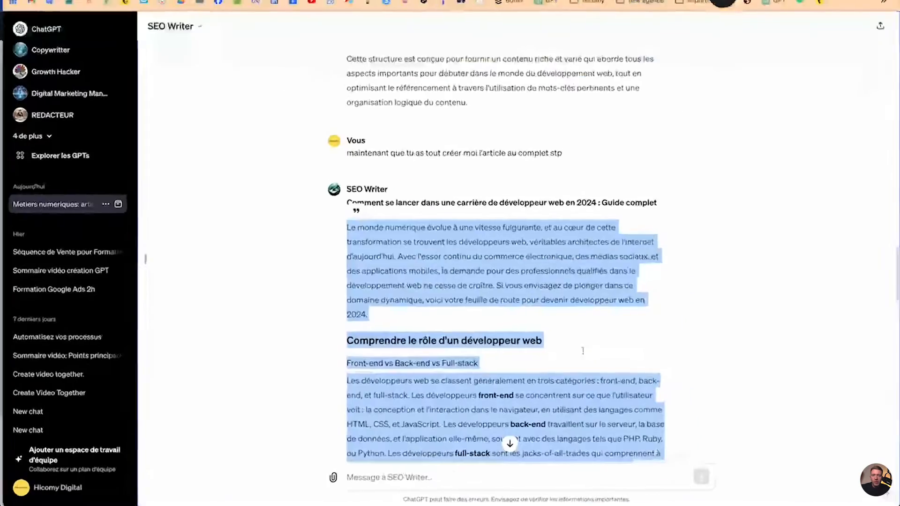
Switch to the SEO Writer chat in ChatGPT and try to mention another GPT by searching for "dal".
{"action": "scroll", "coordinate": [364, 283], "scroll_direction": "down", "scroll_amount": 10}
{"action": "scroll", "coordinate": [363, 283], "scroll_direction": "down", "scroll_amount": 10}
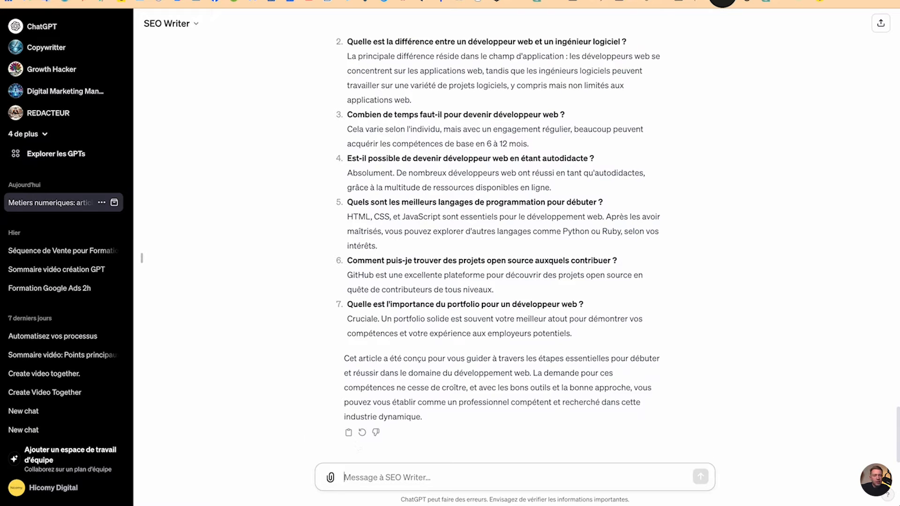
{"action": "type", "text": "@"}
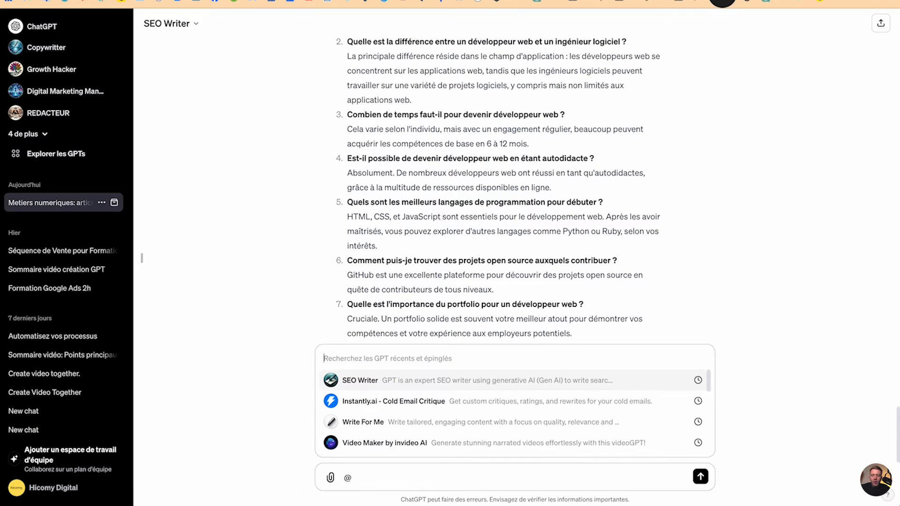
{"action": "type", "text": "dal"}
{"action": "key", "text": "BackSpace"}
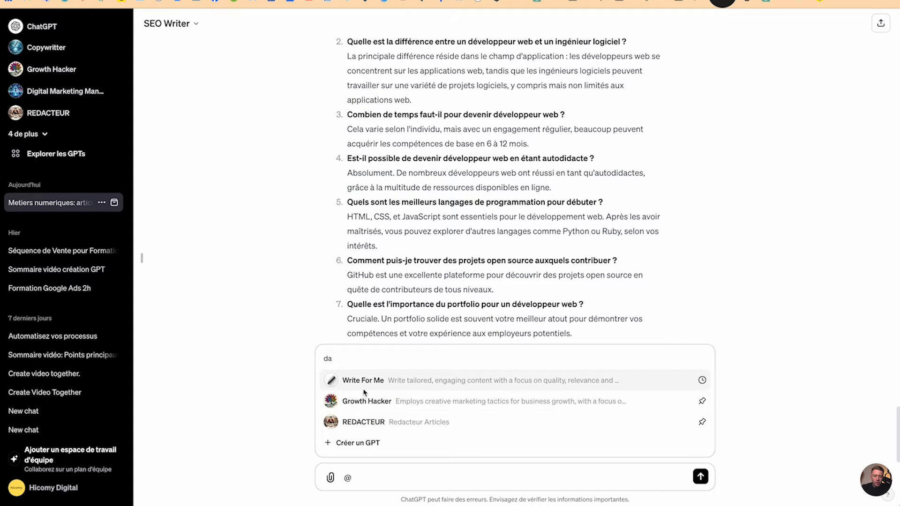
{"action": "key", "text": "BackSpace"}
{"action": "key", "text": "BackSpace"}
Open the DALL·E GPT from the By ChatGPT section of the GPTs directory, then return to the directory.
{"action": "left_click", "coordinate": [35, 154]}
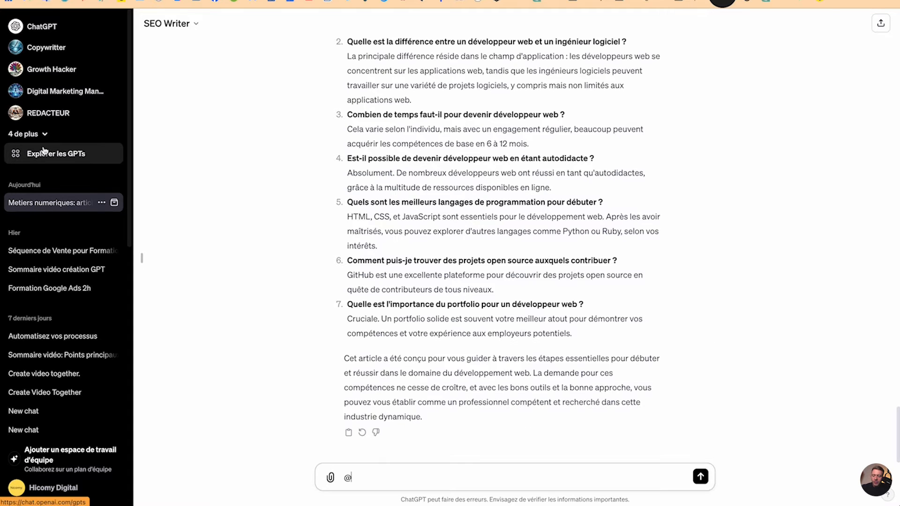
{"action": "left_click", "coordinate": [384, 149]}
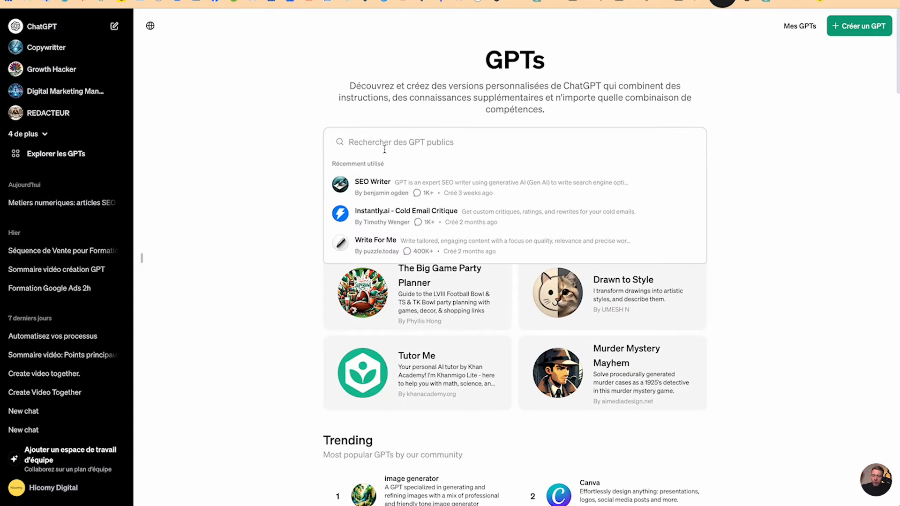
{"action": "scroll", "coordinate": [252, 353], "scroll_direction": "down", "scroll_amount": 10}
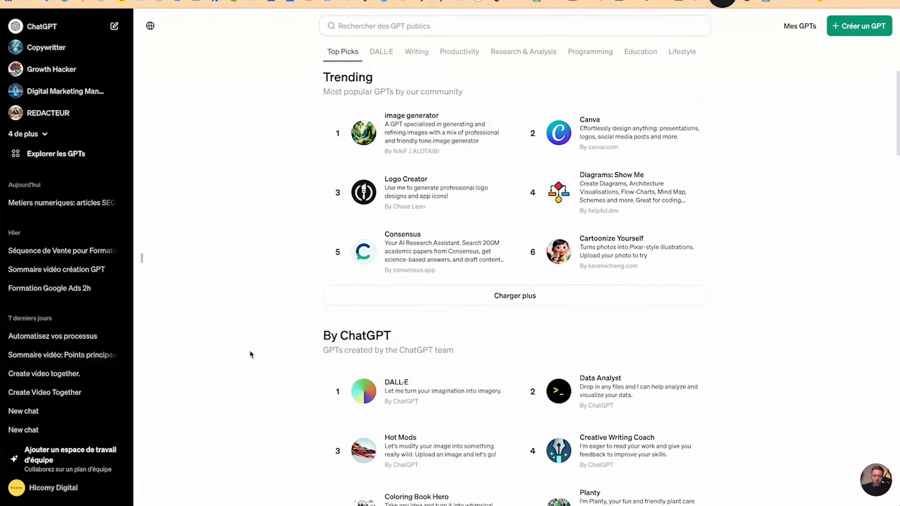
{"action": "left_click", "coordinate": [376, 369]}
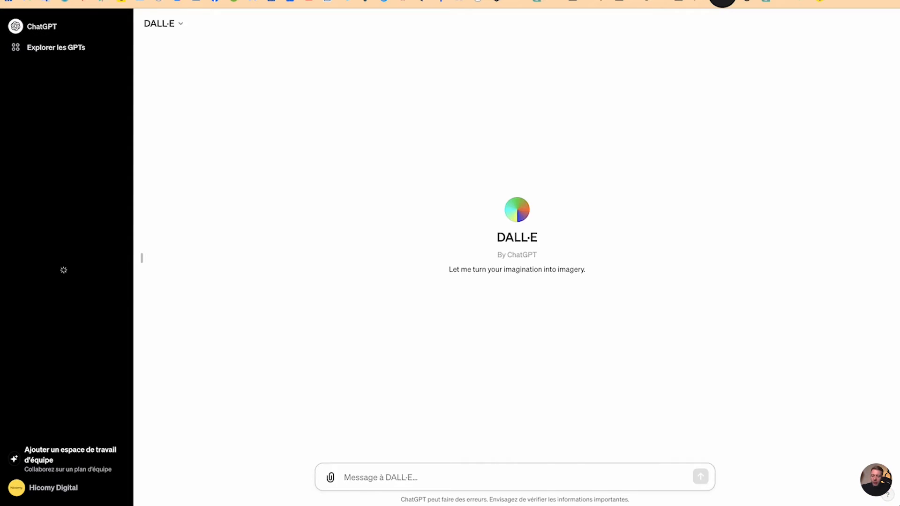
{"action": "left_click", "coordinate": [248, 1]}
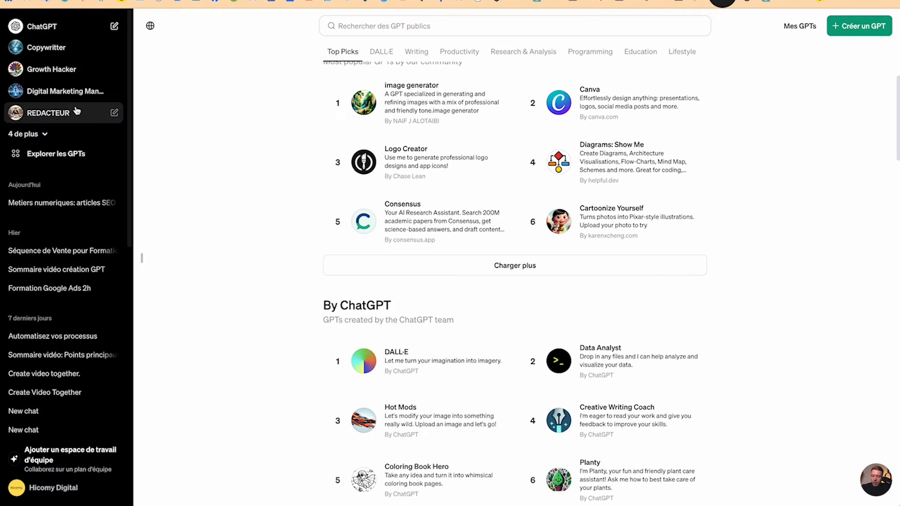
Reload the SEO Writer conversation about digital careers and try again to mention the DALL·E GPT by searching for "dal".
{"action": "left_click", "coordinate": [62, 202]}
{"action": "left_click", "coordinate": [396, 483]}
{"action": "type", "text": "@da"}
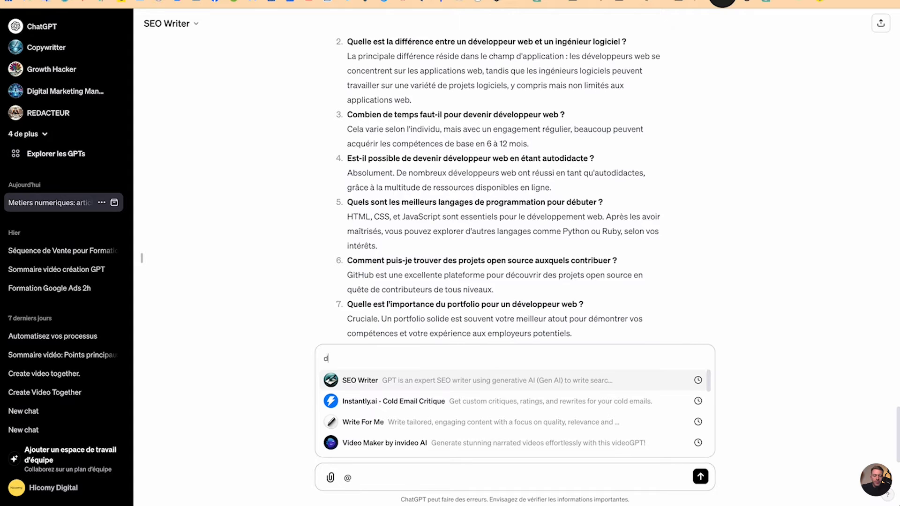
{"action": "key", "text": "Escape"}
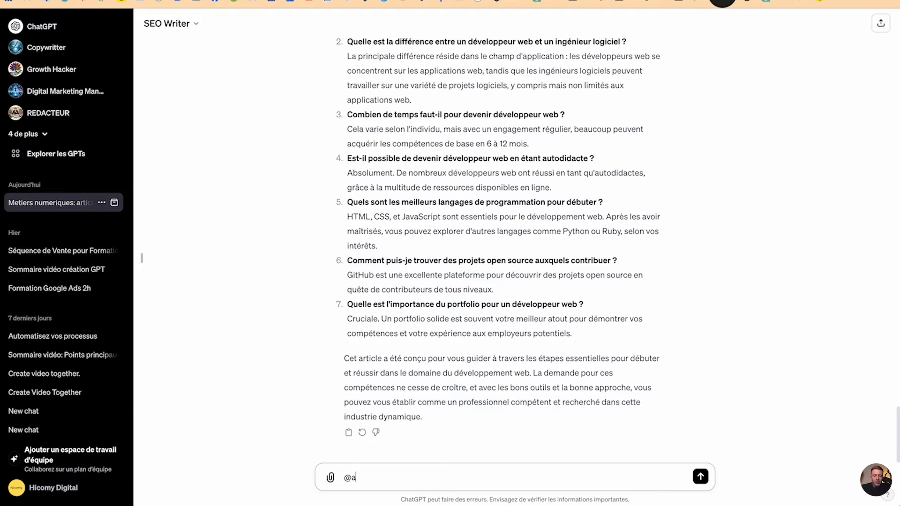
{"action": "key", "text": "BackSpace"}
{"action": "key", "text": "BackSpace"}
{"action": "key", "text": "super+r"}
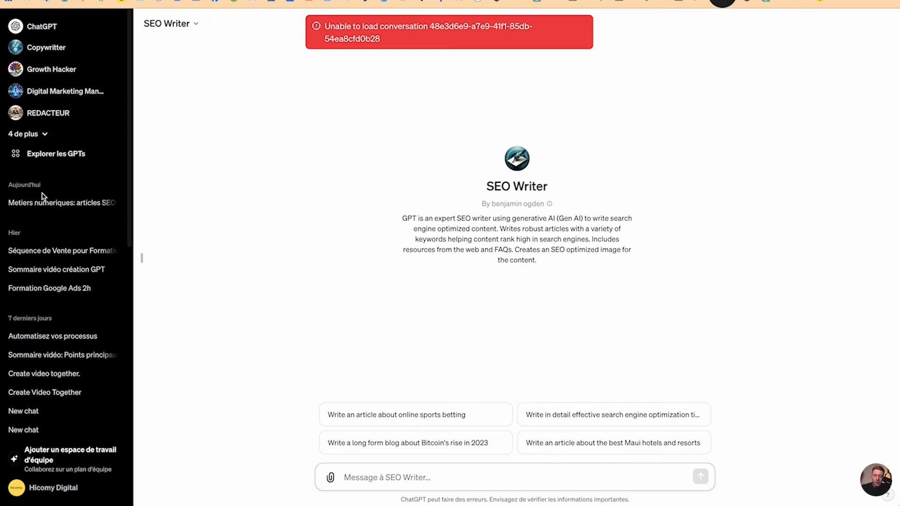
{"action": "left_click", "coordinate": [44, 212]}
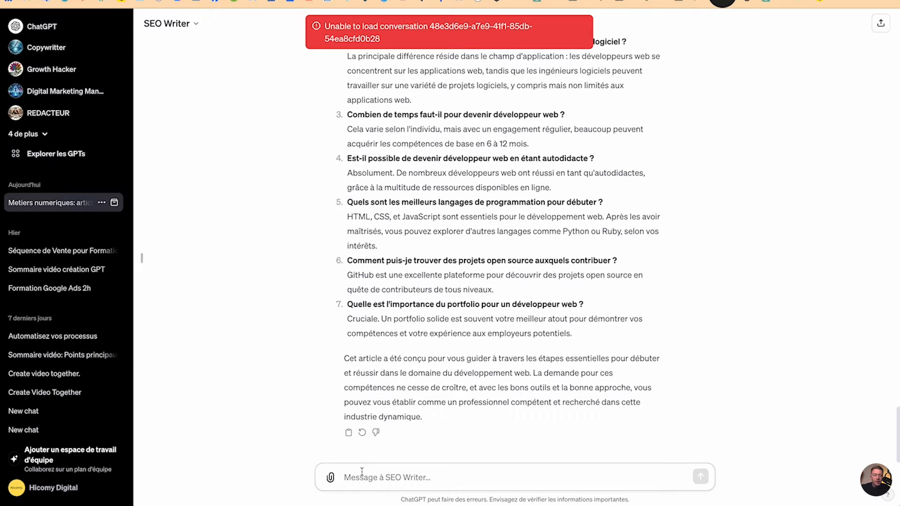
{"action": "type", "text": "@dal"}
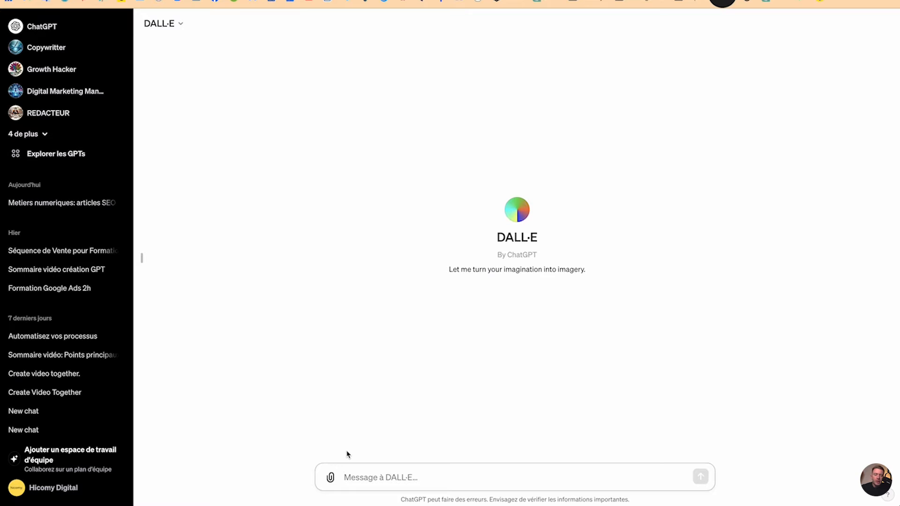
{"action": "type", "text": "créer"}
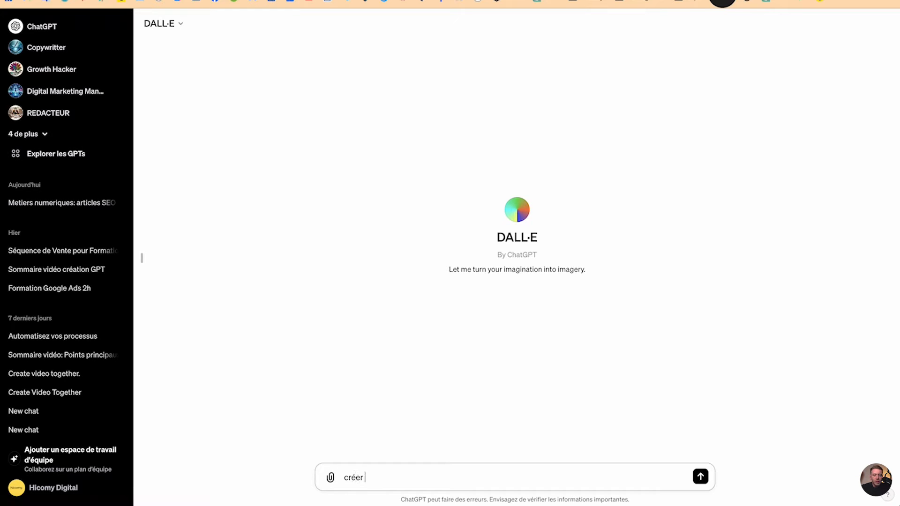
{"action": "key", "text": "BackSpace"}
{"action": "key", "text": "BackSpace"}
{"action": "key", "text": "BackSpace"}
{"action": "key", "text": "BackSpace"}
{"action": "key", "text": "BackSpace"}
{"action": "key", "text": "BackSpace"}
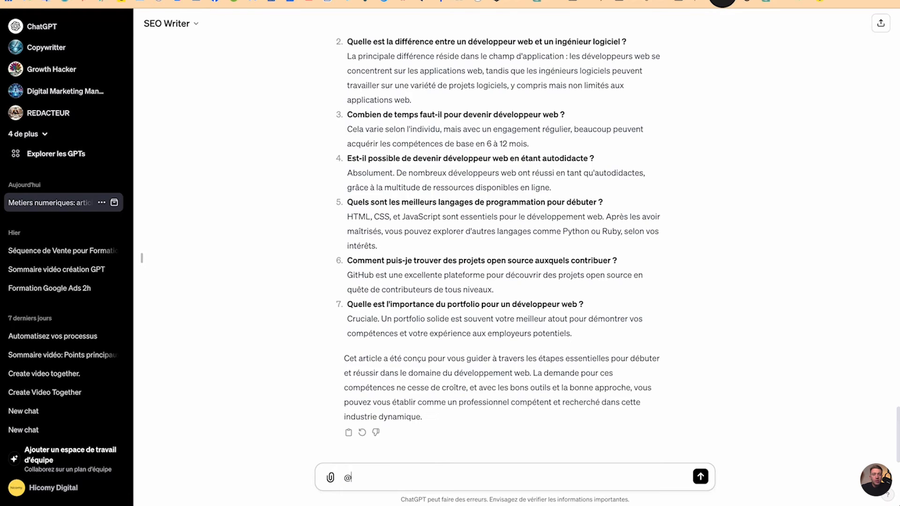
Copy the complete web developer article response from the SEO Writer conversation.
{"action": "scroll", "coordinate": [389, 163], "scroll_direction": "up", "scroll_amount": 10}
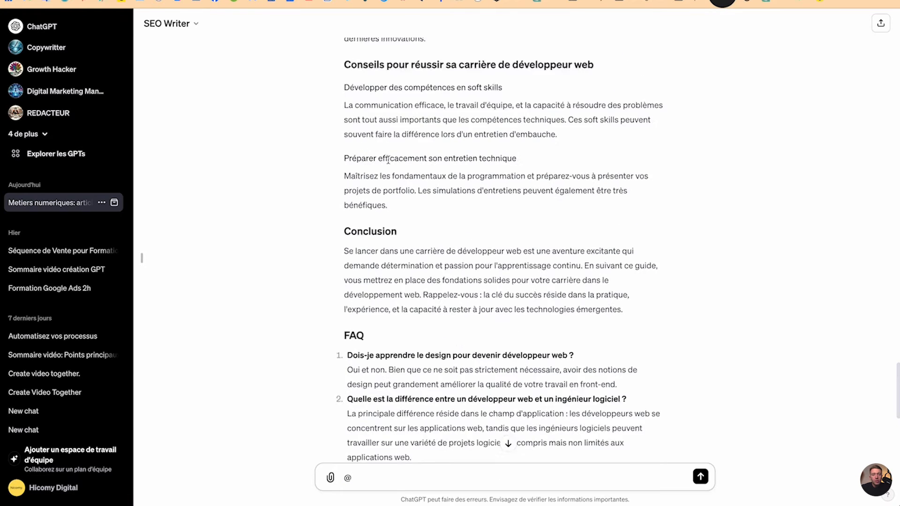
{"action": "scroll", "coordinate": [389, 163], "scroll_direction": "down", "scroll_amount": 10}
{"action": "left_click", "coordinate": [349, 433]}
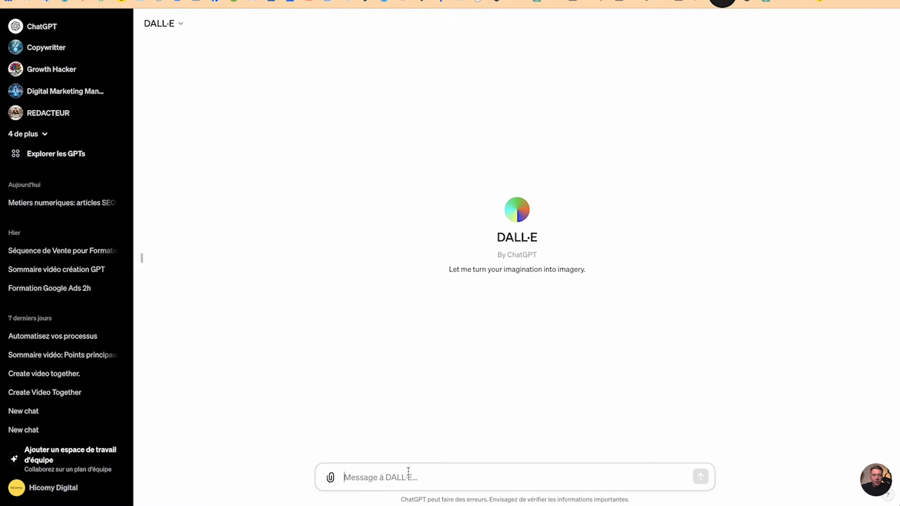
Send the DALL·E GPT the prompt "créer moi une image pour cette article de blog :" followed by the copied article.
{"action": "type", "text": "créer moi une image pour cette q"}
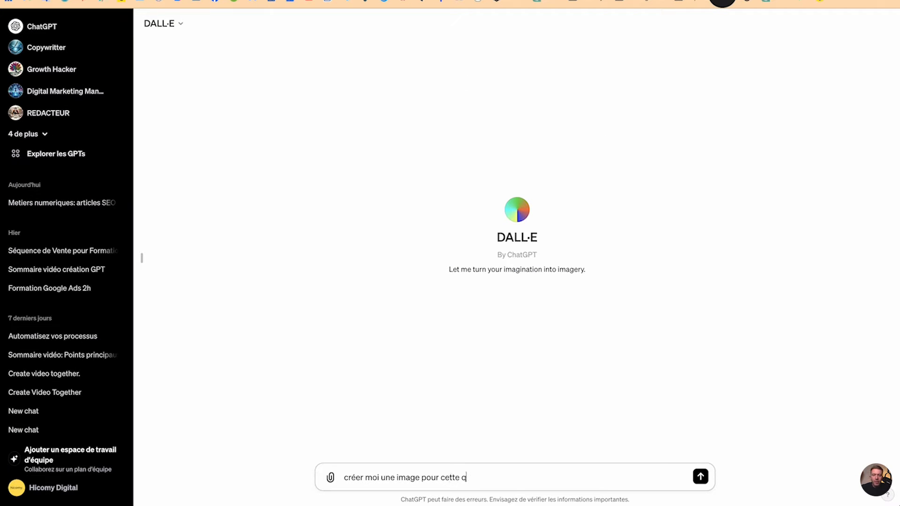
{"action": "type", "text": "cle d"}
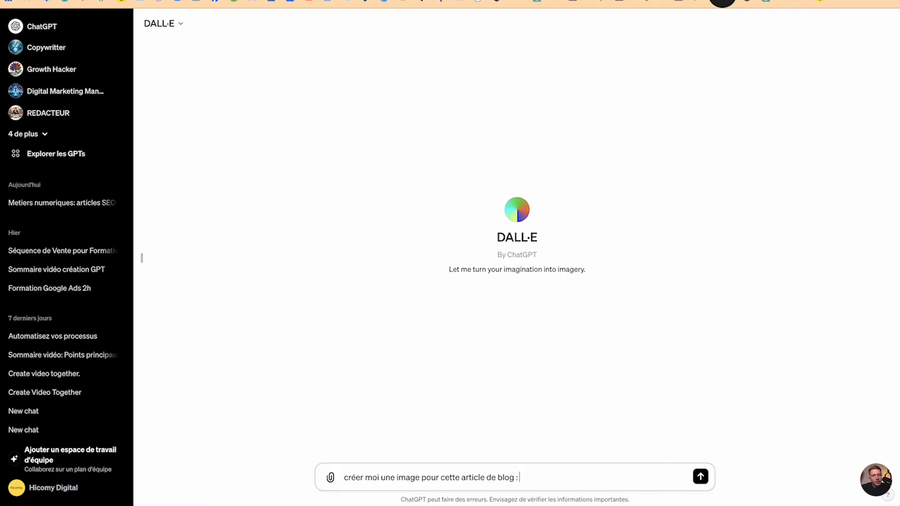
{"action": "type", "text": "e blog :"}
{"action": "key", "text": "ctrl+v"}
{"action": "key", "text": "Return"}
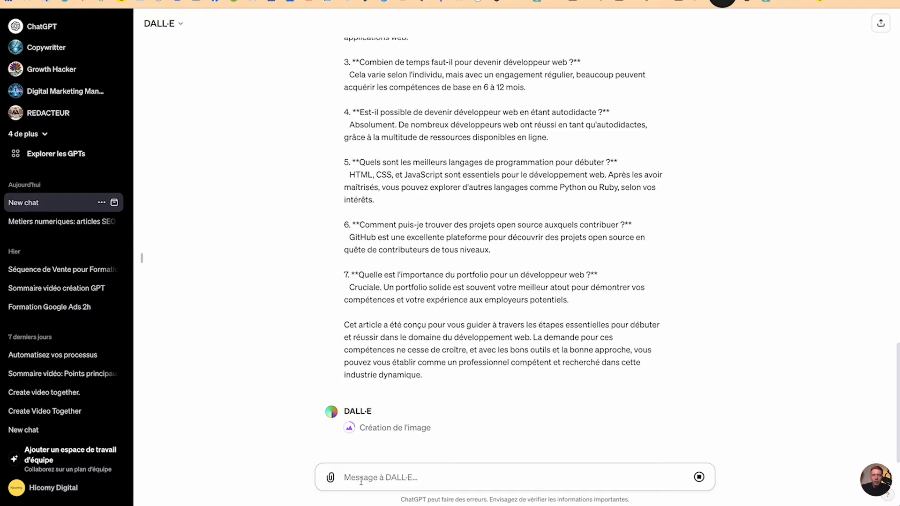
Ask DALL·E for two more images with "fait en moi deux en plus en format paysage stp".
{"action": "type", "text": "fait en moi deux en plus stp"}
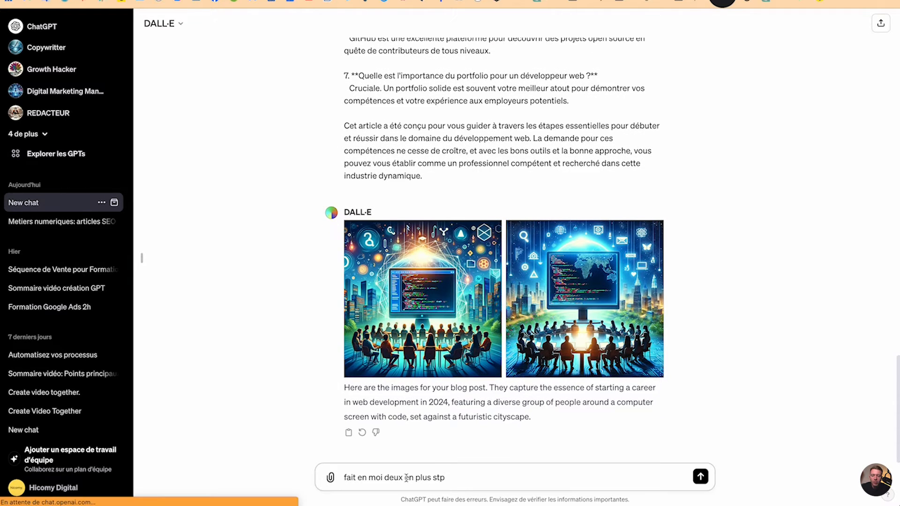
{"action": "left_click", "coordinate": [433, 477]}
{"action": "type", "text": "en format paysa"}
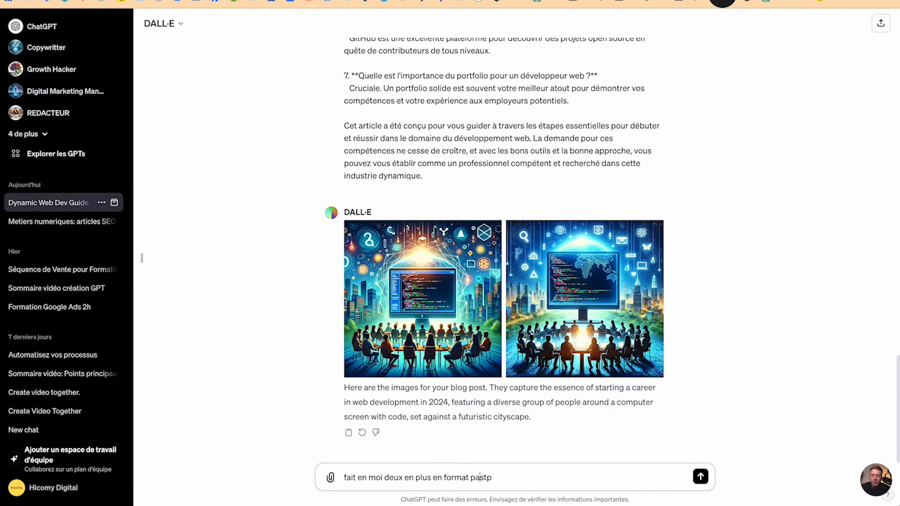
{"action": "type", "text": "ge"}
{"action": "key", "text": "Return"}
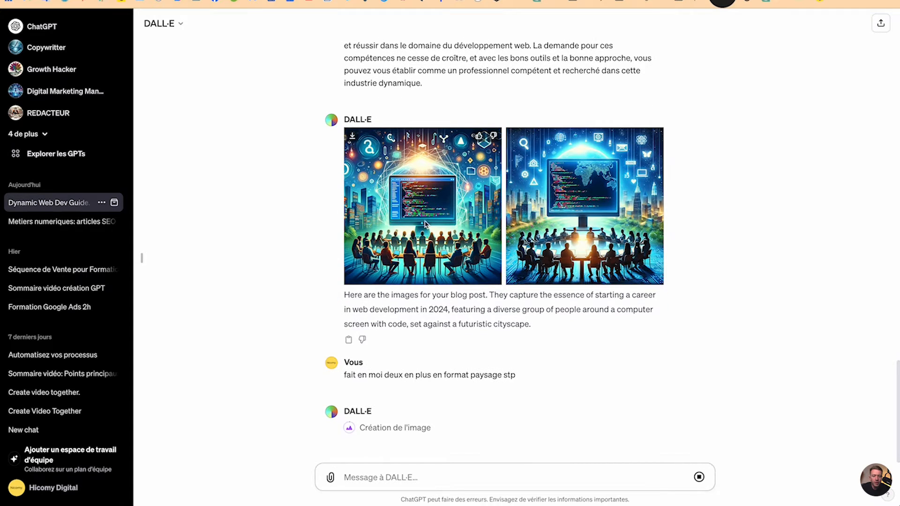
Download the first square image of people seated around a large code monitor, then close its full-size view.
{"action": "left_click", "coordinate": [424, 221]}
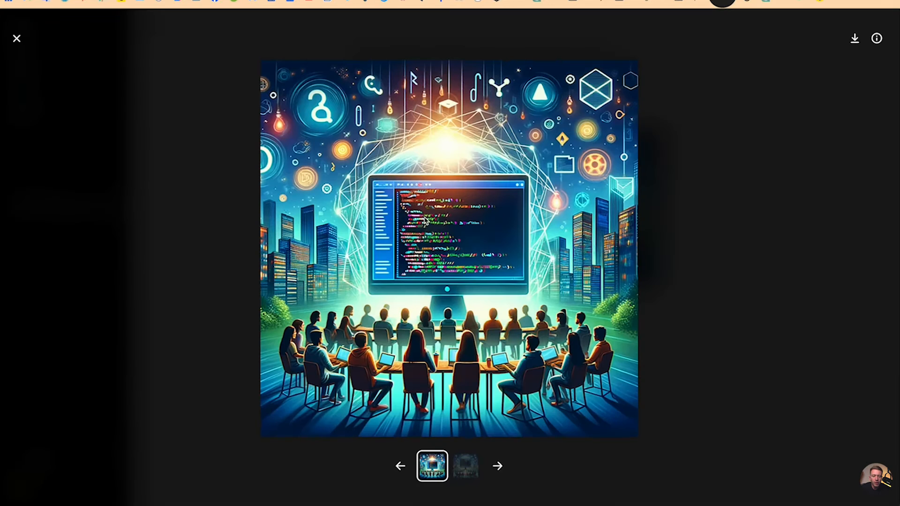
{"action": "left_click", "coordinate": [853, 42]}
{"action": "left_click", "coordinate": [18, 38]}
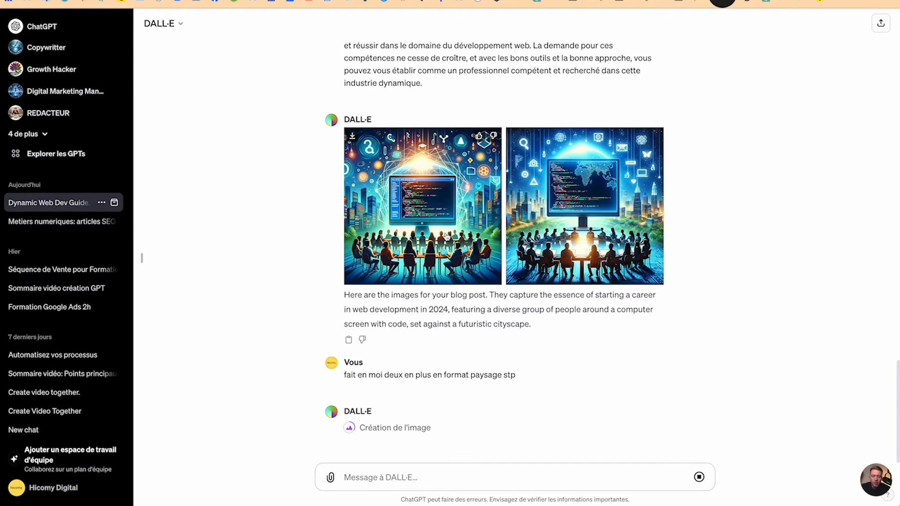
Send DALL·E the prompt "Fait moi des élèves en train d'apprendre le web developpement en format paysage.".
{"action": "left_click", "coordinate": [389, 483]}
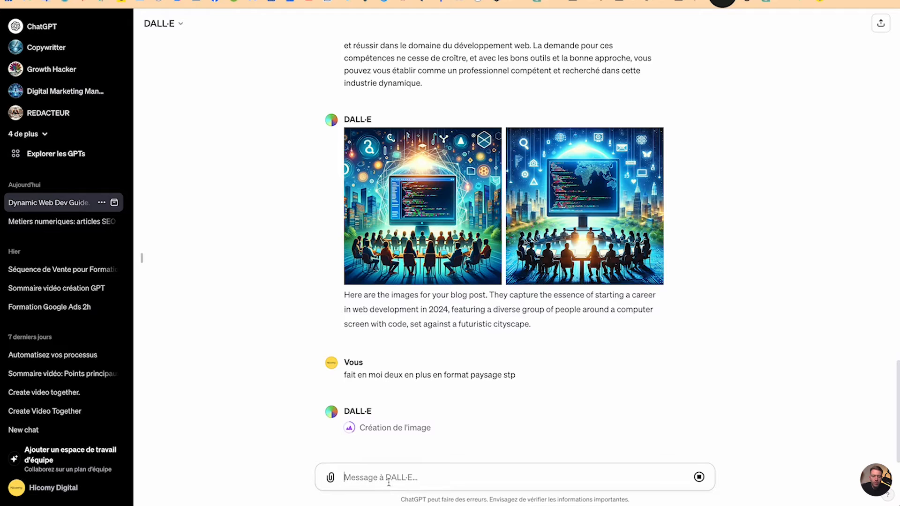
{"action": "type", "text": "Fait moi des personnes en"}
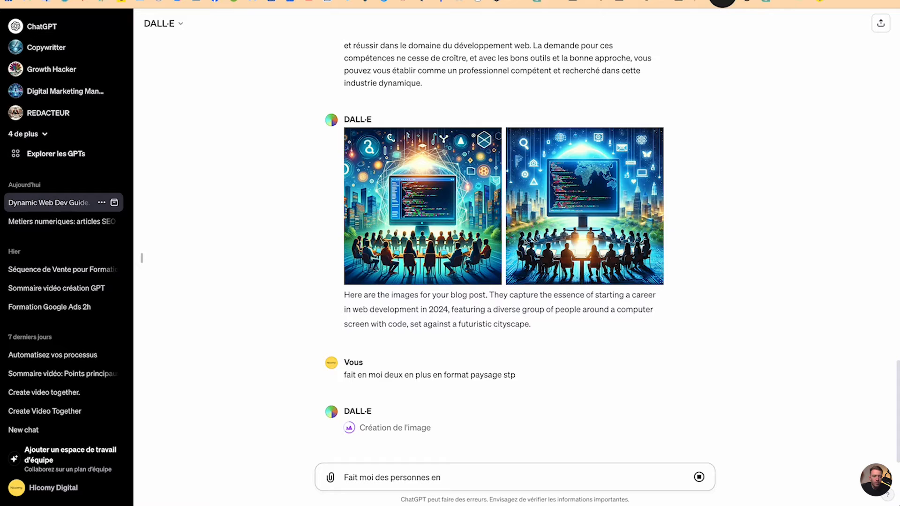
{"action": "type", "text": "train d'apprendre"}
{"action": "double_click", "coordinate": [399, 482]}
{"action": "type", "text": "élèves en train"}
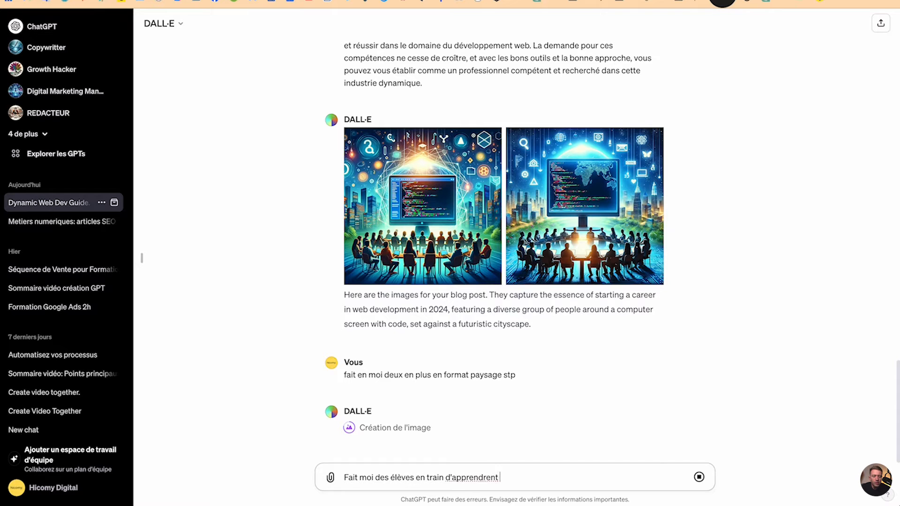
{"action": "type", "text": " d'apprendre le web developpe"}
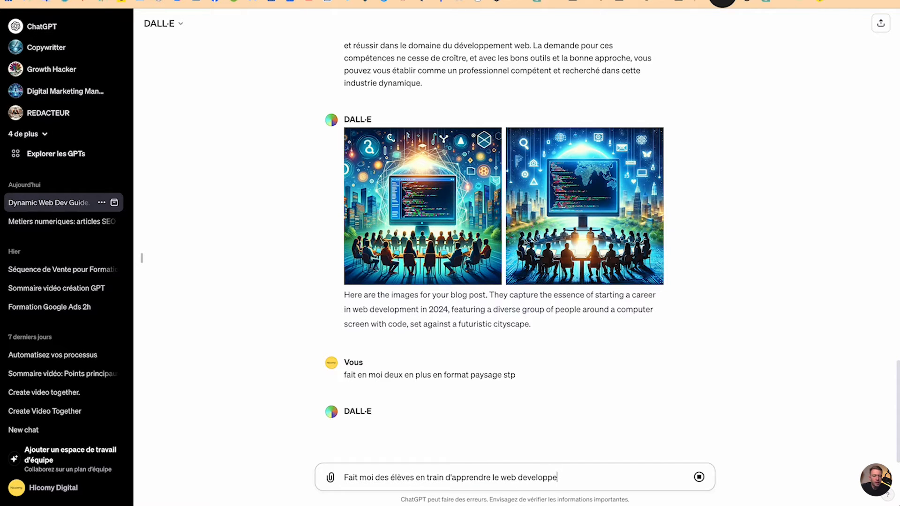
{"action": "type", "text": "ment en "}
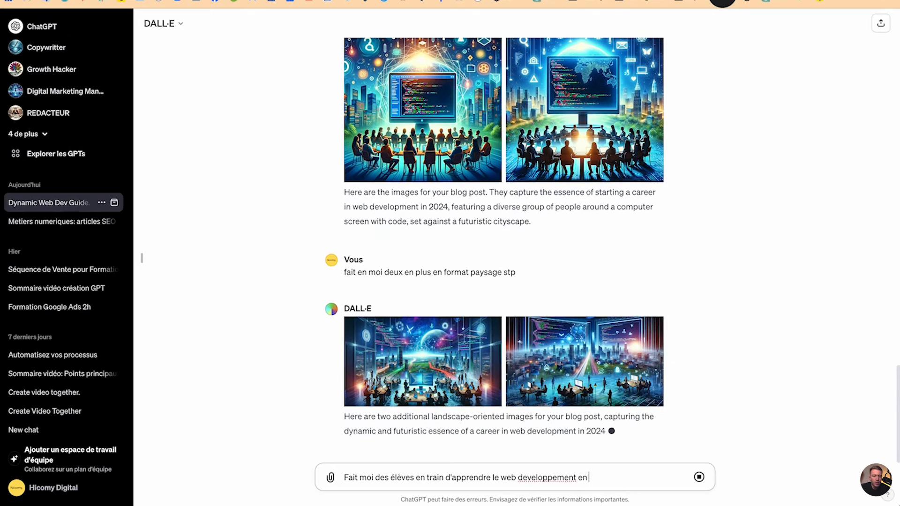
{"action": "type", "text": "format paysage."}
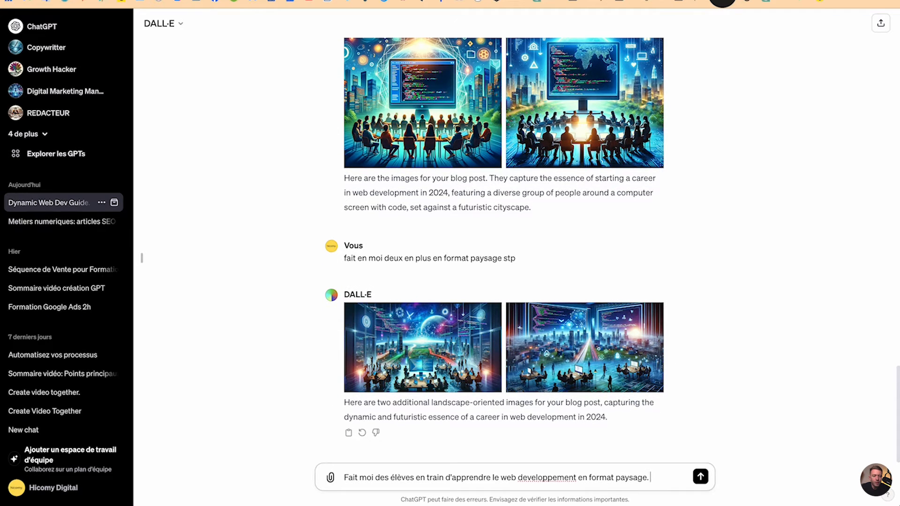
{"action": "key", "text": "Return"}
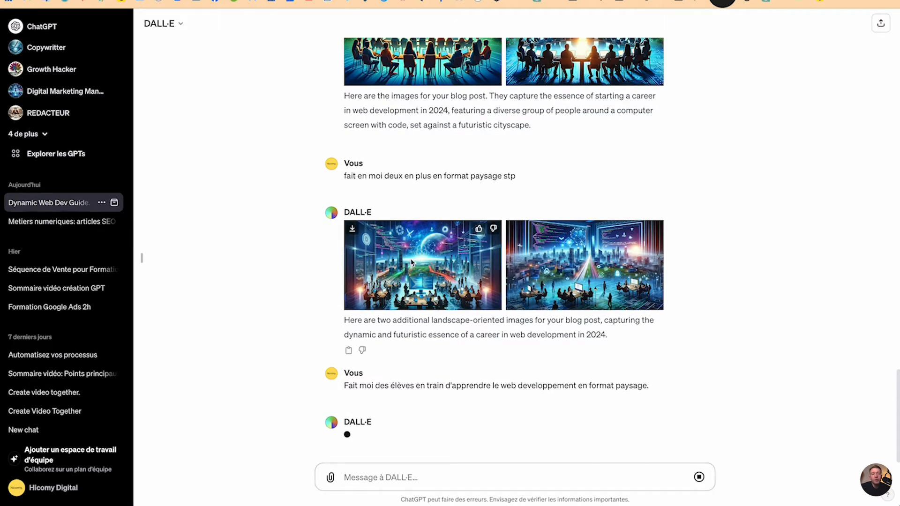
Download the first futuristic landscape image with the planet and city skyline, then close its full-size view.
{"action": "left_click", "coordinate": [461, 229]}
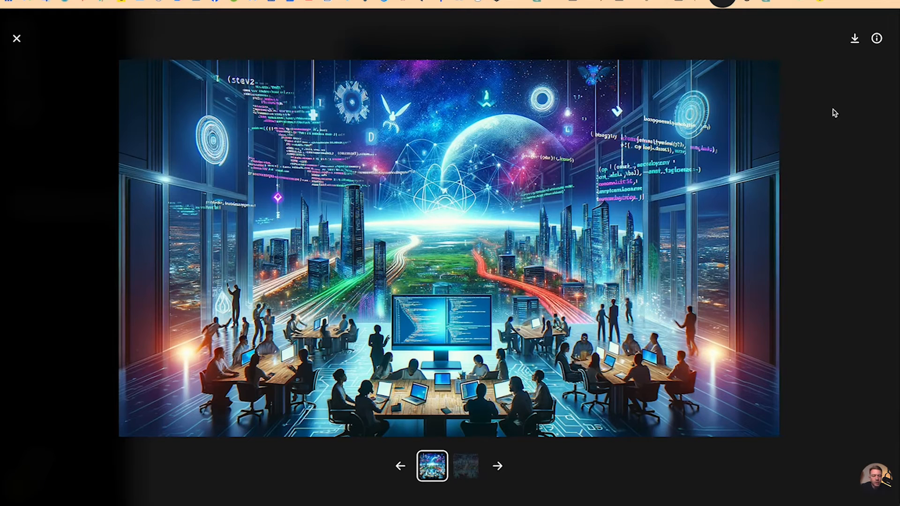
{"action": "left_click", "coordinate": [855, 41]}
{"action": "left_click", "coordinate": [16, 38]}
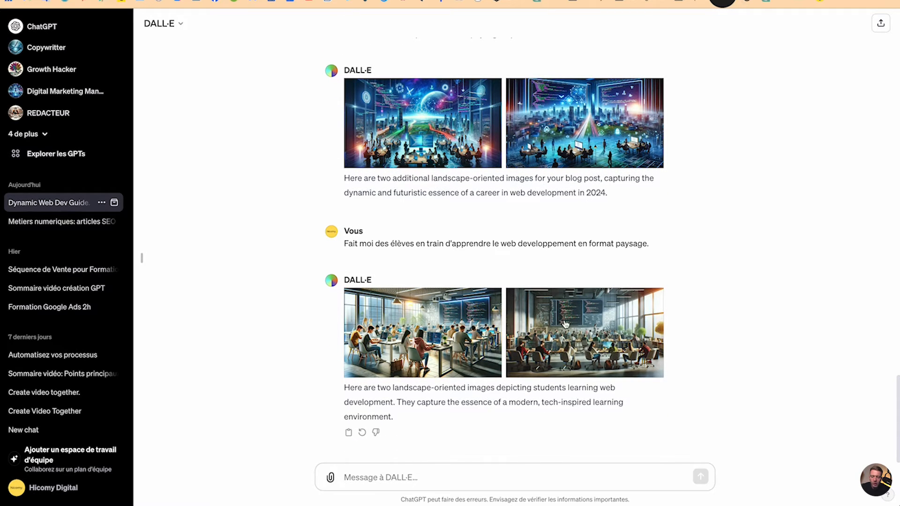
Download both landscape images of students learning web development in a classroom, then close the full-size view.
{"action": "left_click", "coordinate": [421, 333]}
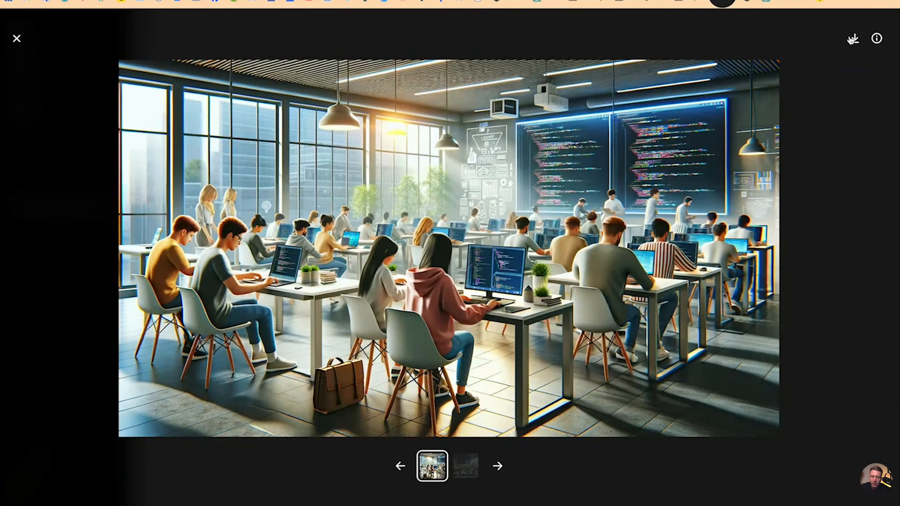
{"action": "left_click", "coordinate": [853, 39]}
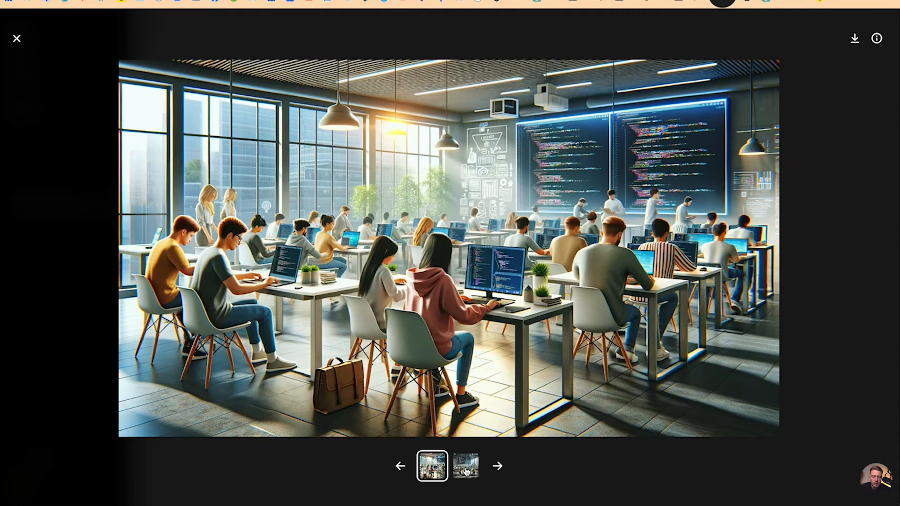
{"action": "left_click", "coordinate": [467, 471]}
{"action": "left_click", "coordinate": [855, 40]}
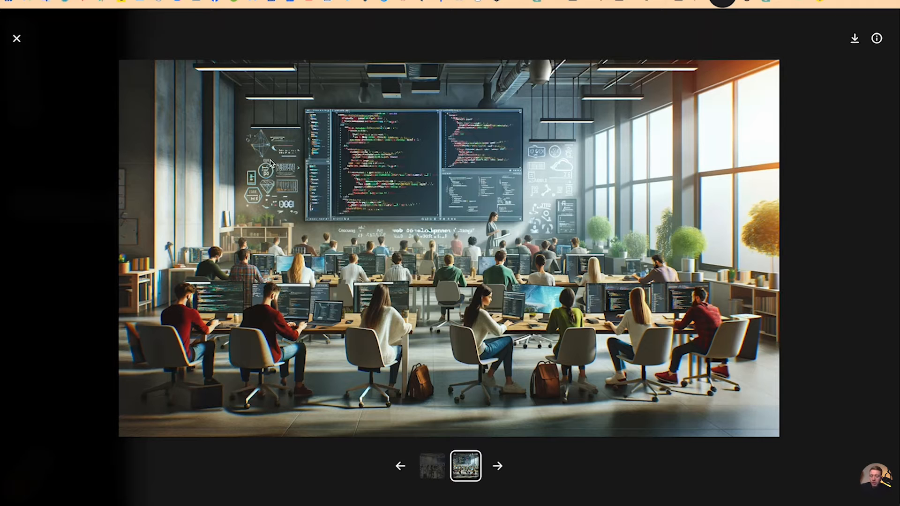
{"action": "left_click", "coordinate": [16, 36]}
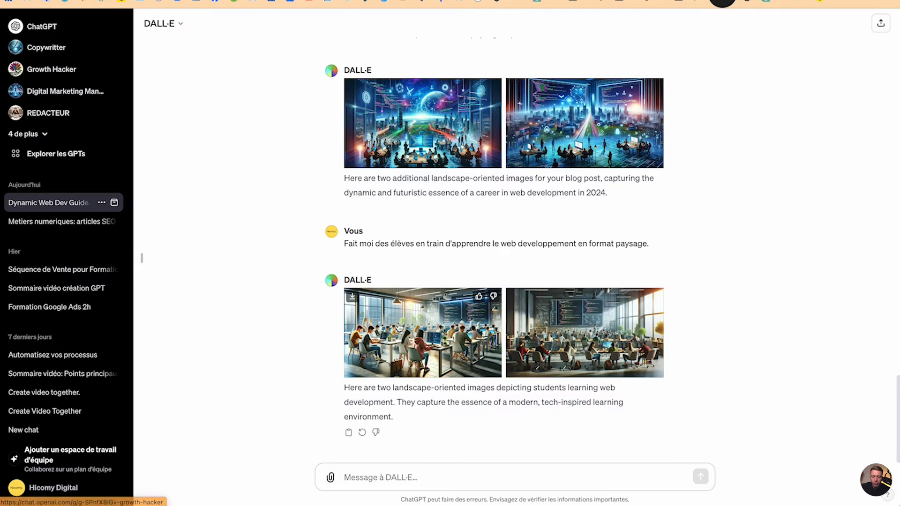
Examine the first futuristic landscape image again at full size in the DALL·E conversation.
{"action": "scroll", "coordinate": [431, 251], "scroll_direction": "up", "scroll_amount": 4}
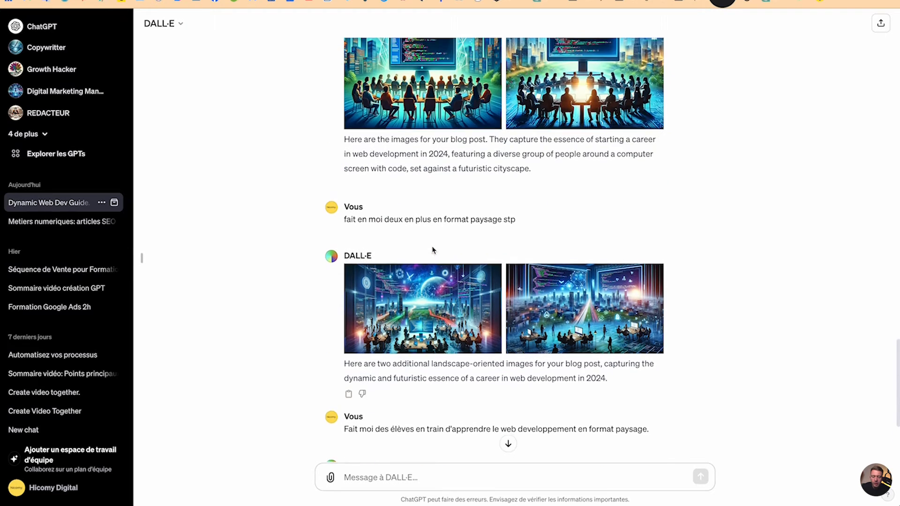
{"action": "left_click", "coordinate": [413, 340]}
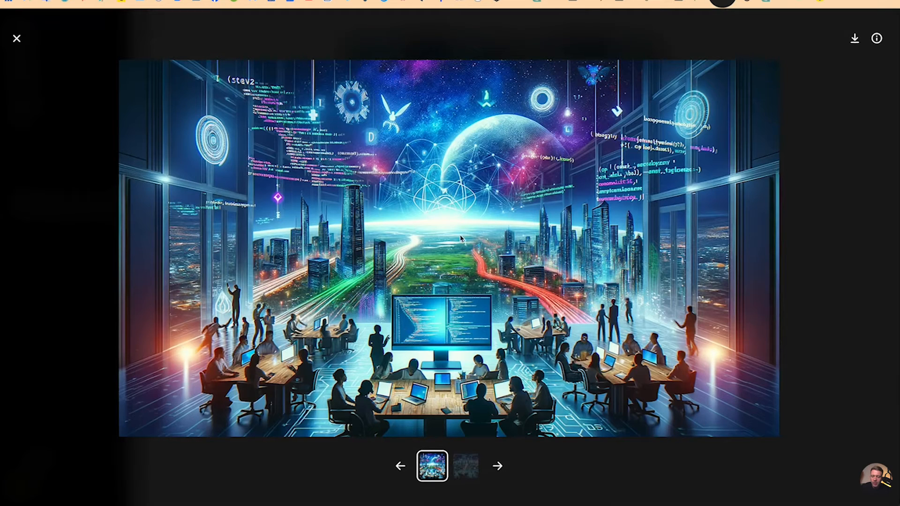
{"action": "left_click", "coordinate": [16, 38]}
{"action": "scroll", "coordinate": [348, 332], "scroll_direction": "down", "scroll_amount": 5}
Switch to the Shopify blog article draft, then bring up the Finder Téléchargements folder containing the downloaded DALL·E images.
{"action": "key", "text": "ctrl+Up"}
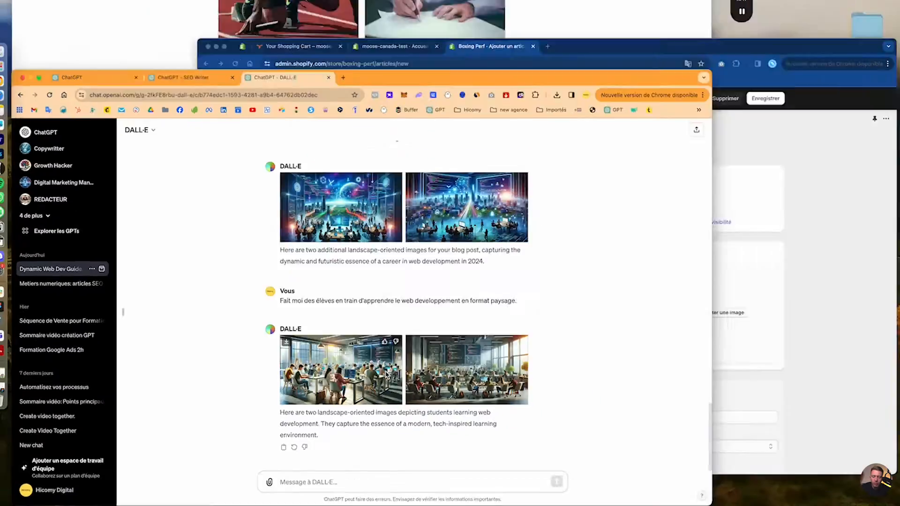
{"action": "left_click", "coordinate": [474, 309]}
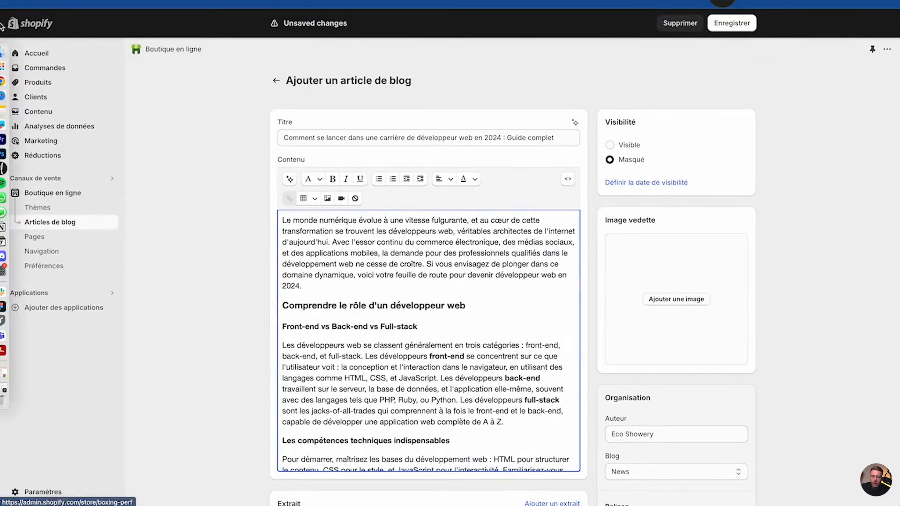
{"action": "left_click", "coordinate": [10, 52]}
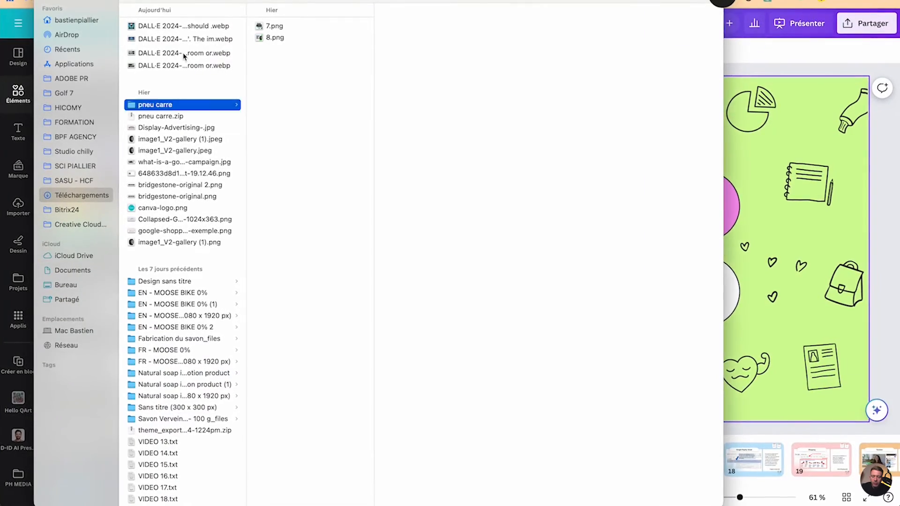
Batch-rename the two DALL·E classroom images as comment-se-former-en-web-developer- with an index after the name, starting at 1.
{"action": "left_click", "coordinate": [184, 53]}
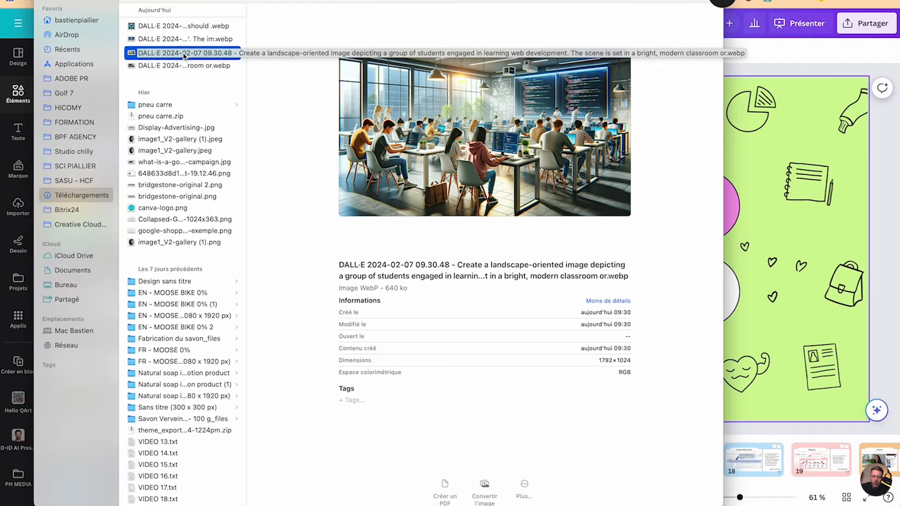
{"action": "key", "text": "Down"}
{"action": "left_click", "coordinate": [184, 54], "text": "shift"}
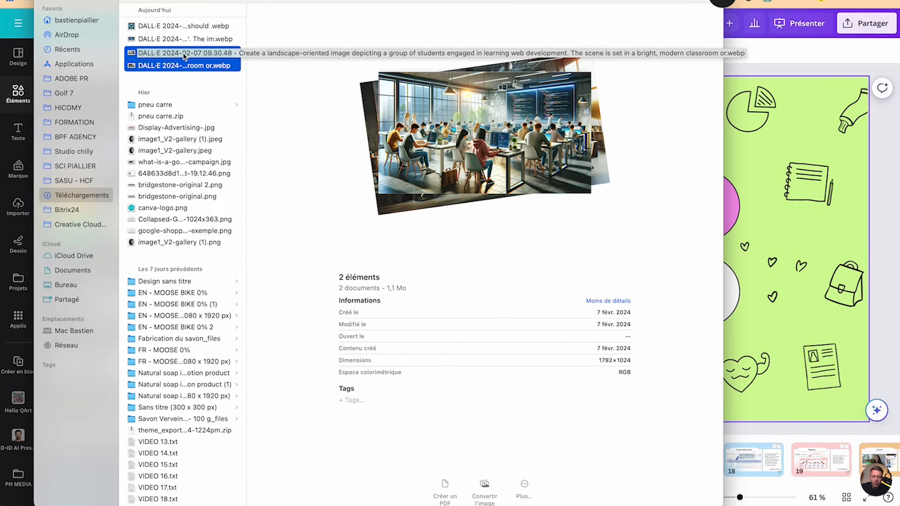
{"action": "right_click", "coordinate": [167, 56]}
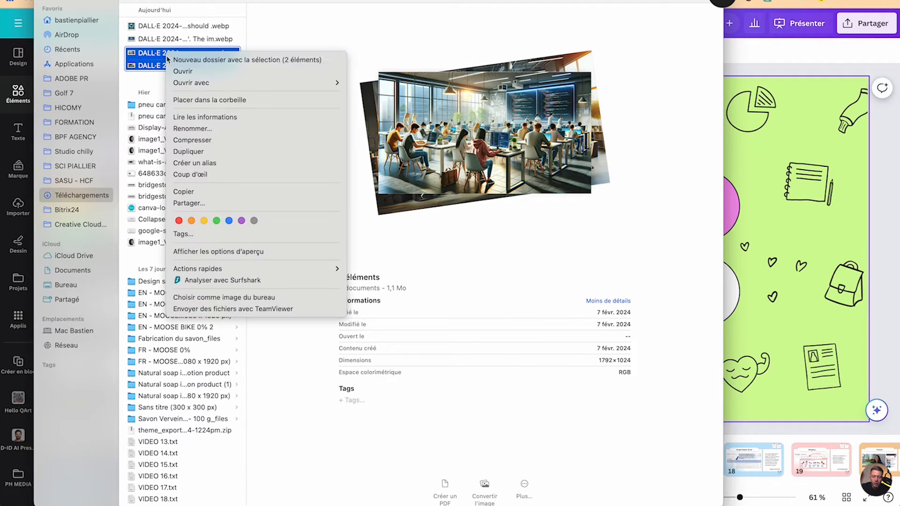
{"action": "left_click", "coordinate": [191, 127]}
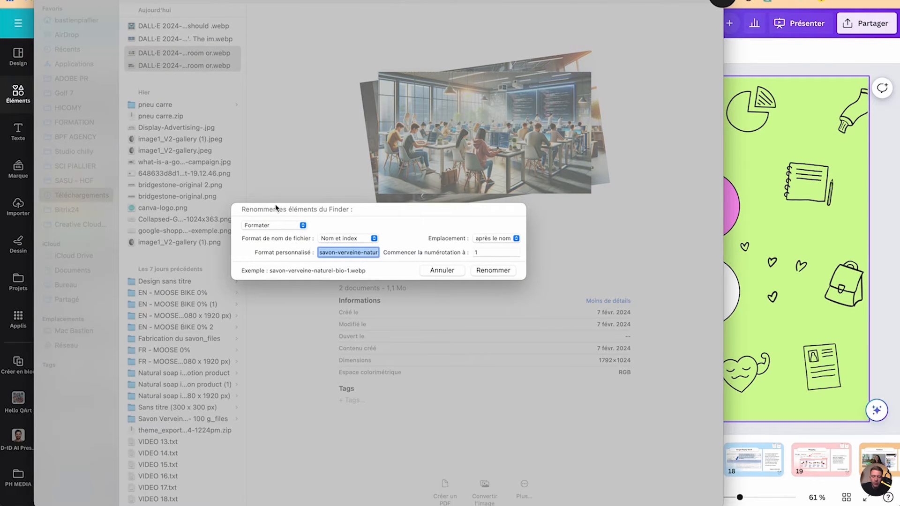
{"action": "type", "text": "comment-se-former-en-web-developer"}
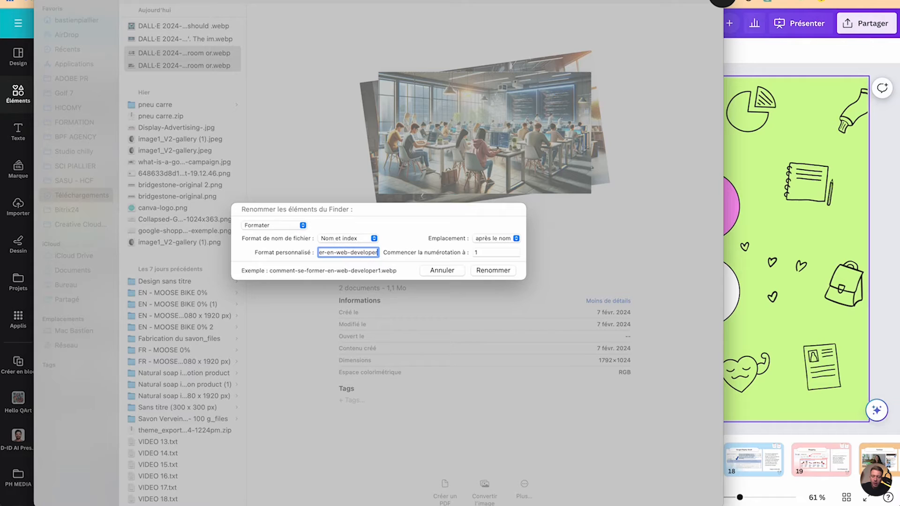
{"action": "type", "text": "-"}
{"action": "left_click", "coordinate": [483, 272]}
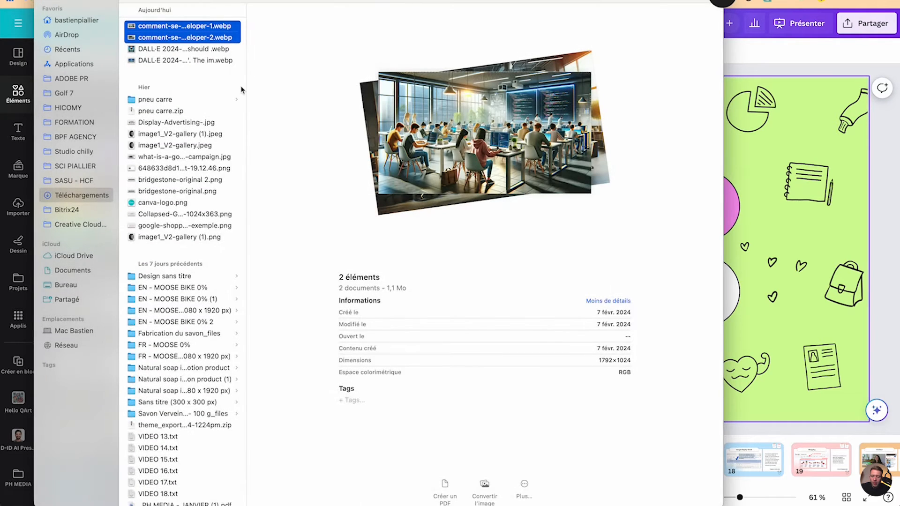
Return to the Shopify article draft, add comment-se-former-en-web-developer-2.webp as its featured image, and save the article.
{"action": "key", "text": "ctrl+Up"}
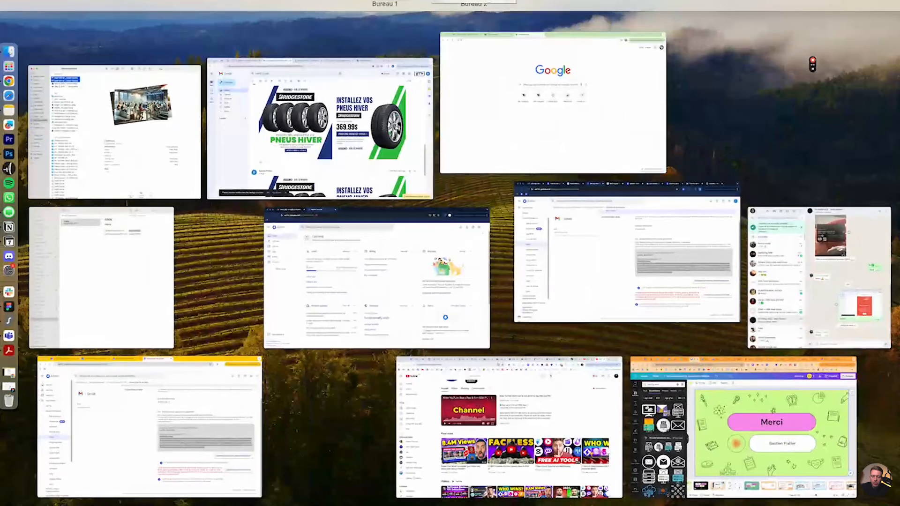
{"action": "left_click", "coordinate": [466, 88]}
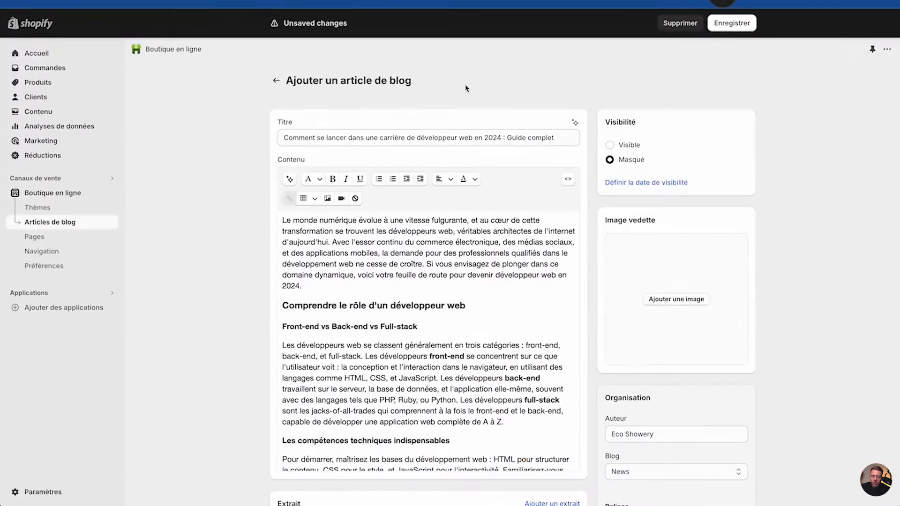
{"action": "left_click", "coordinate": [675, 303]}
{"action": "left_click", "coordinate": [363, 108]}
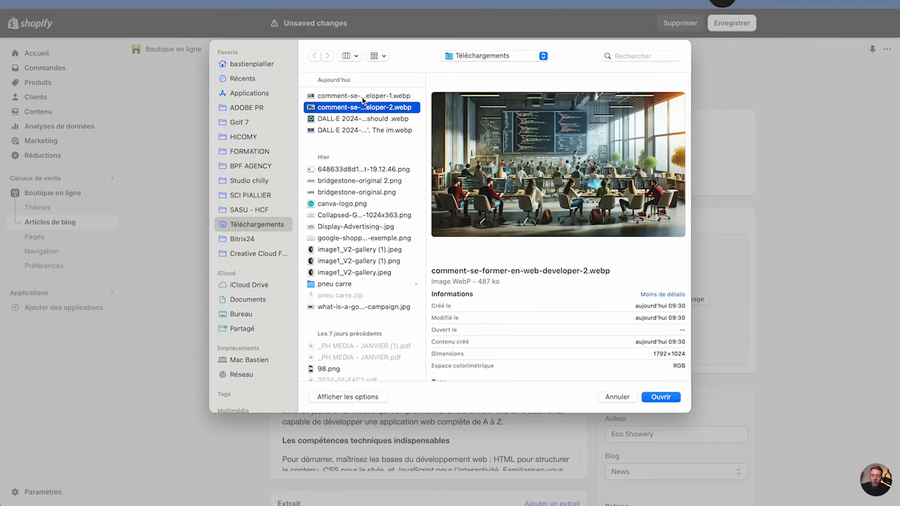
{"action": "left_click", "coordinate": [364, 96]}
{"action": "left_click", "coordinate": [363, 107]}
{"action": "left_click", "coordinate": [663, 398]}
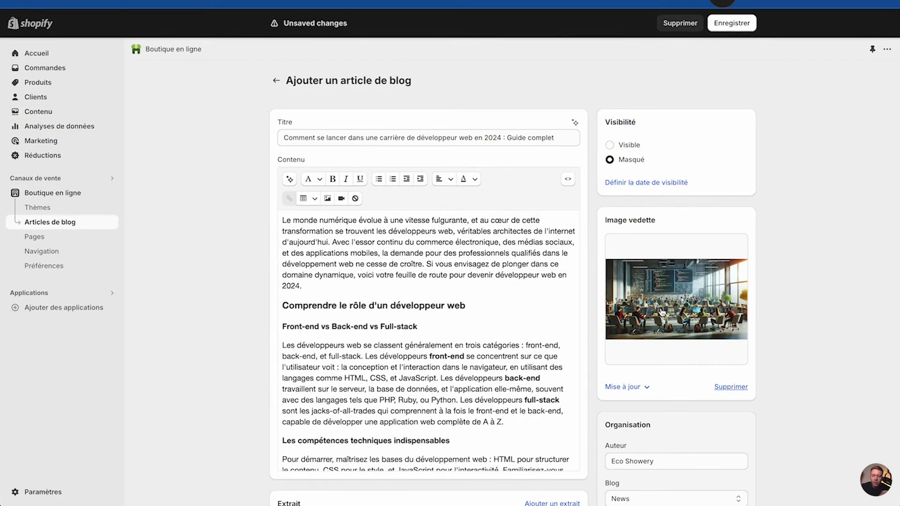
{"action": "scroll", "coordinate": [374, 242], "scroll_direction": "down", "scroll_amount": 15}
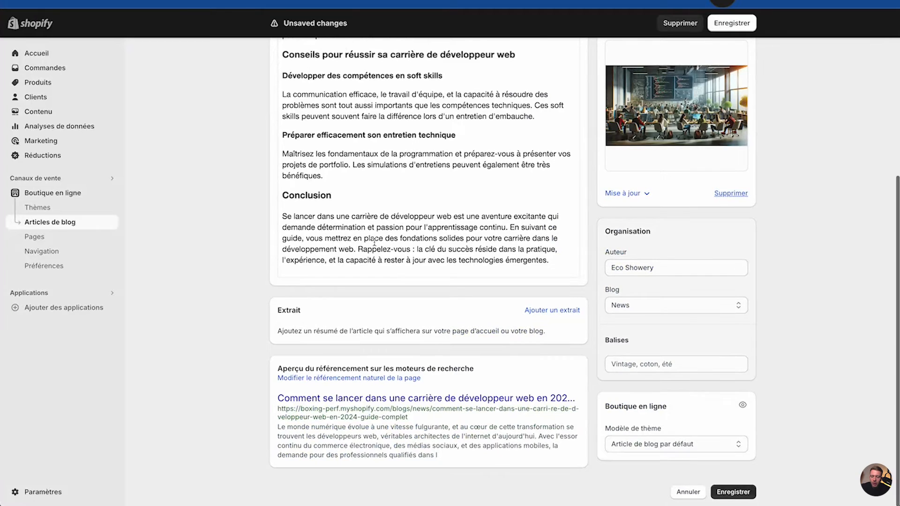
{"action": "left_click", "coordinate": [734, 492]}
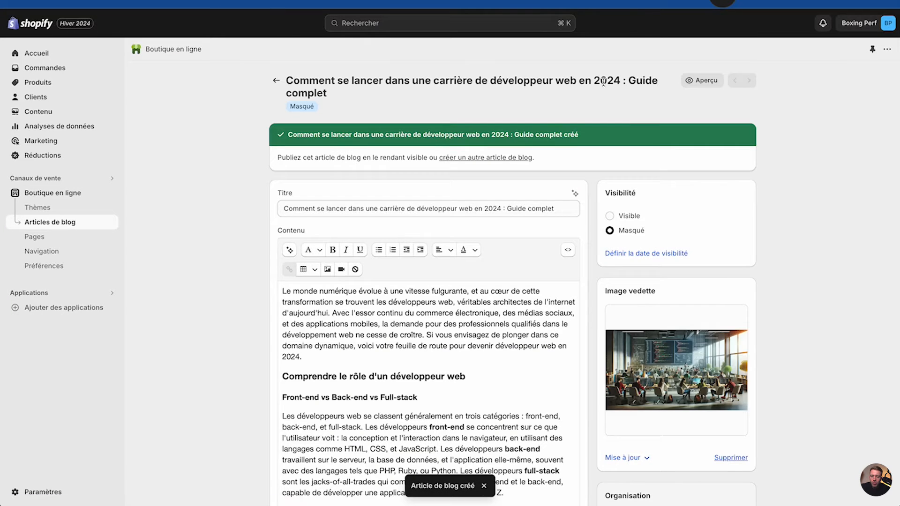
Preview the saved article in the online store and examine its featured image, title and body text.
{"action": "left_click", "coordinate": [694, 79]}
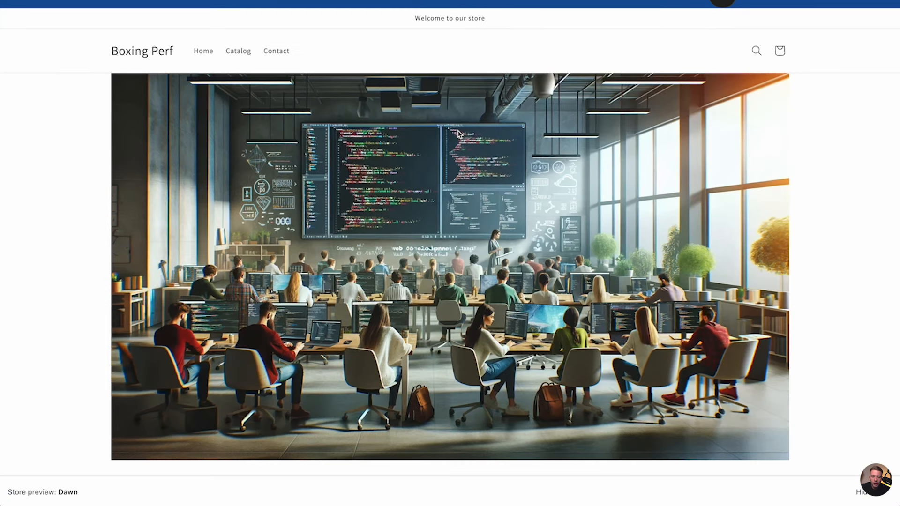
{"action": "scroll", "coordinate": [385, 270], "scroll_direction": "down", "scroll_amount": 2}
{"action": "scroll", "coordinate": [492, 261], "scroll_direction": "up", "scroll_amount": 2}
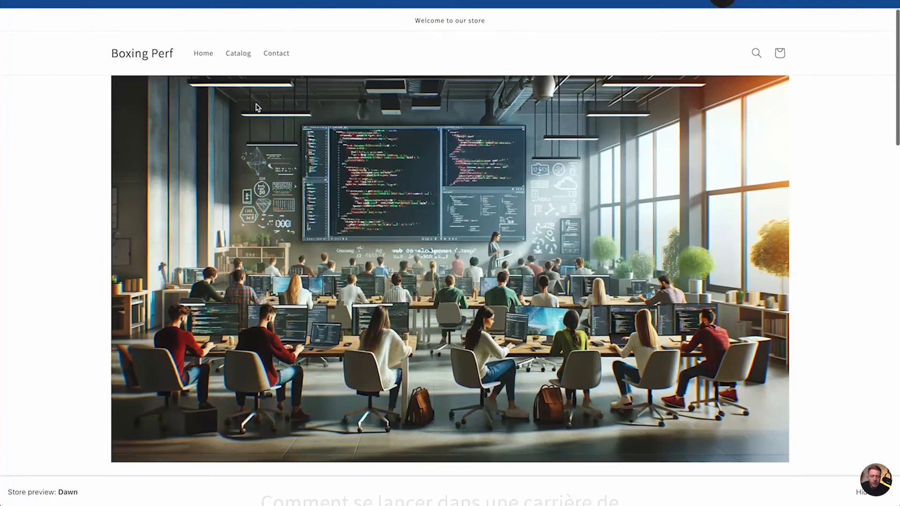
{"action": "scroll", "coordinate": [492, 261], "scroll_direction": "down", "scroll_amount": 8}
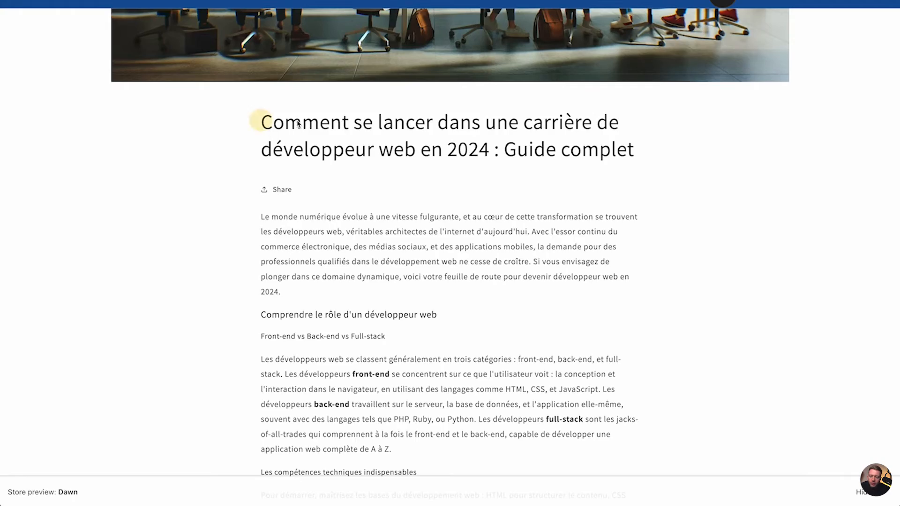
{"action": "scroll", "coordinate": [466, 183], "scroll_direction": "down", "scroll_amount": 20}
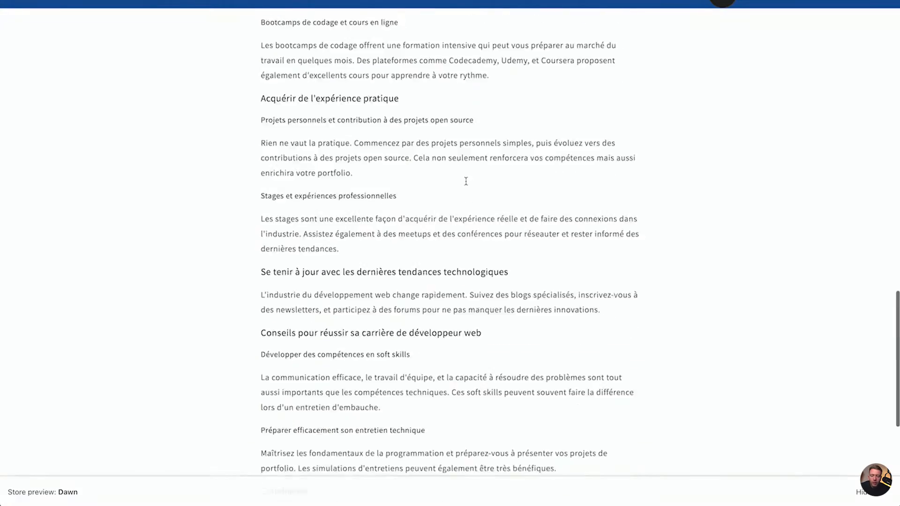
{"action": "scroll", "coordinate": [466, 184], "scroll_direction": "up", "scroll_amount": 20}
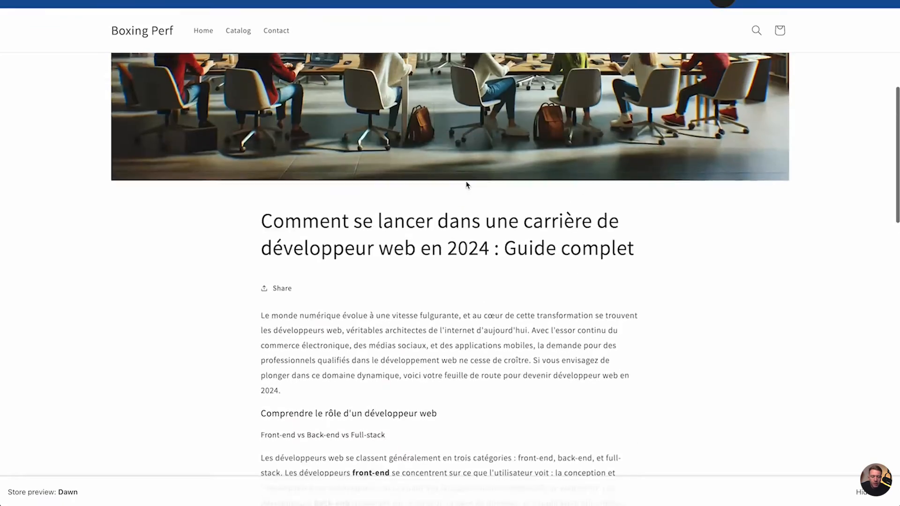
{"action": "scroll", "coordinate": [349, 349], "scroll_direction": "up", "scroll_amount": 5}
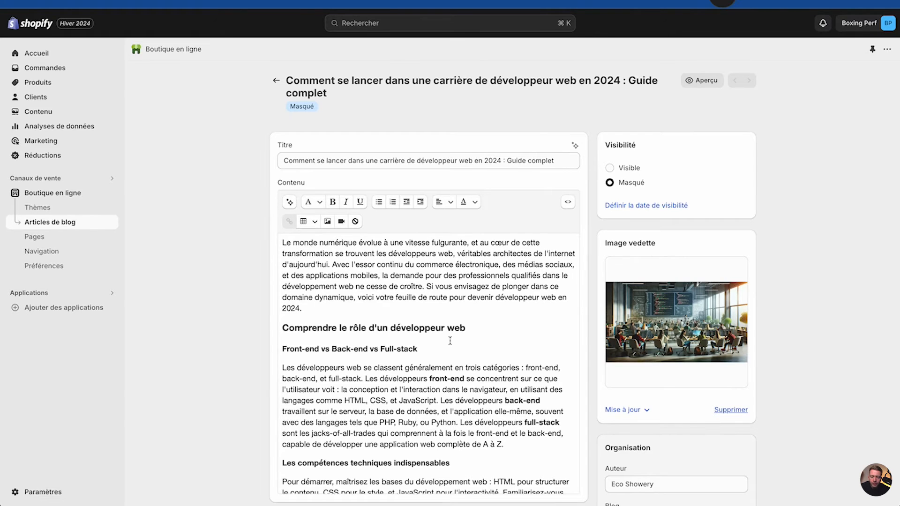
Back in the article editor, add empty space above the opening paragraph of the content.
{"action": "scroll", "coordinate": [432, 165], "scroll_direction": "down", "scroll_amount": 5}
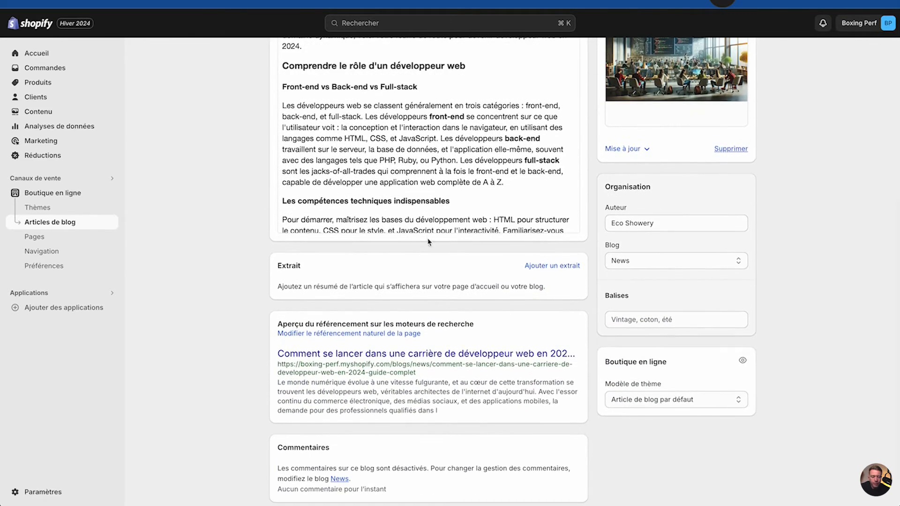
{"action": "scroll", "coordinate": [419, 281], "scroll_direction": "up", "scroll_amount": 3}
{"action": "scroll", "coordinate": [452, 267], "scroll_direction": "down", "scroll_amount": 3}
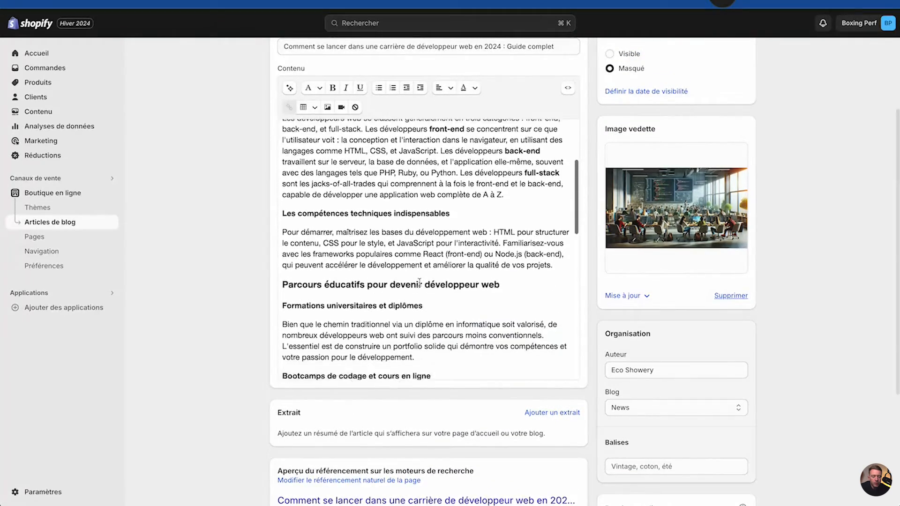
{"action": "scroll", "coordinate": [453, 268], "scroll_direction": "down", "scroll_amount": 5}
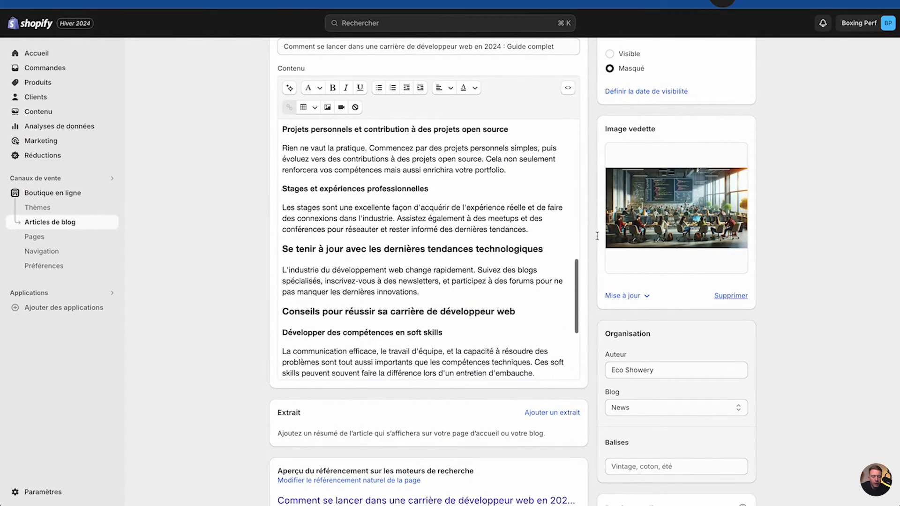
{"action": "scroll", "coordinate": [466, 224], "scroll_direction": "down", "scroll_amount": 1}
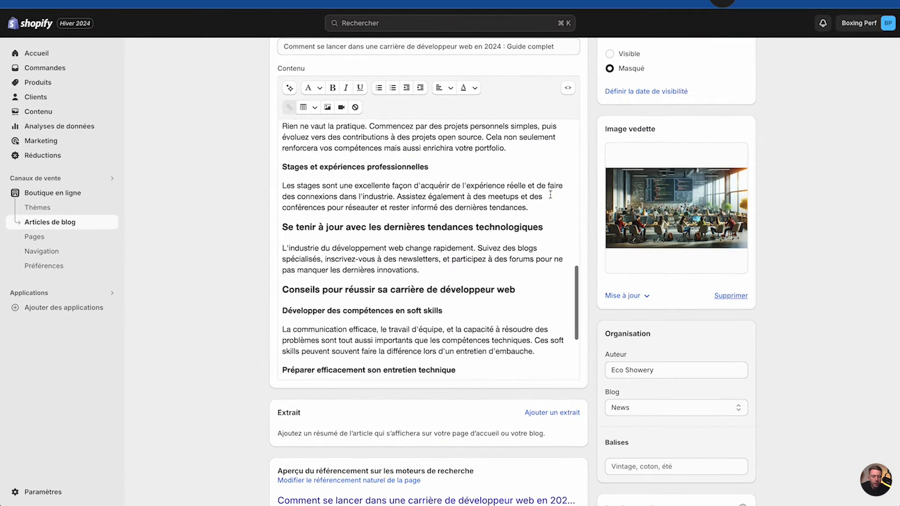
{"action": "left_click", "coordinate": [544, 209]}
{"action": "type", "text": "]"}
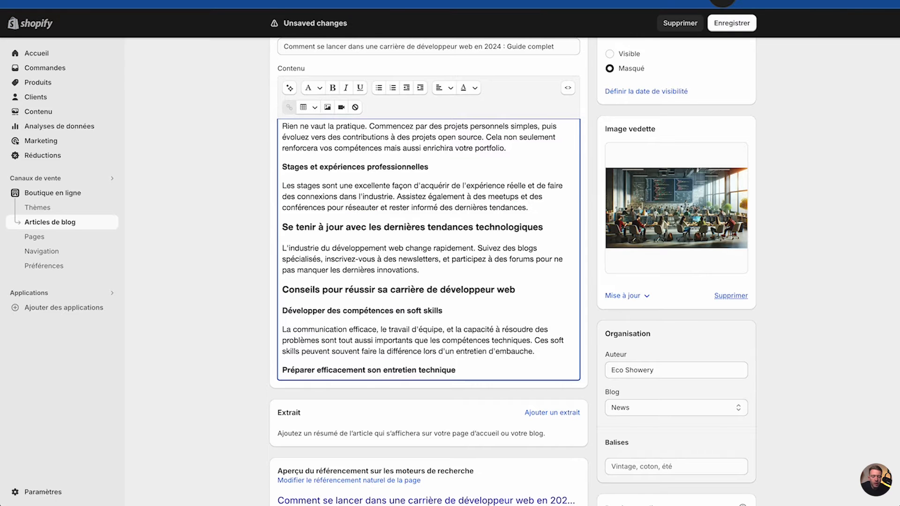
{"action": "scroll", "coordinate": [434, 128], "scroll_direction": "up", "scroll_amount": 15}
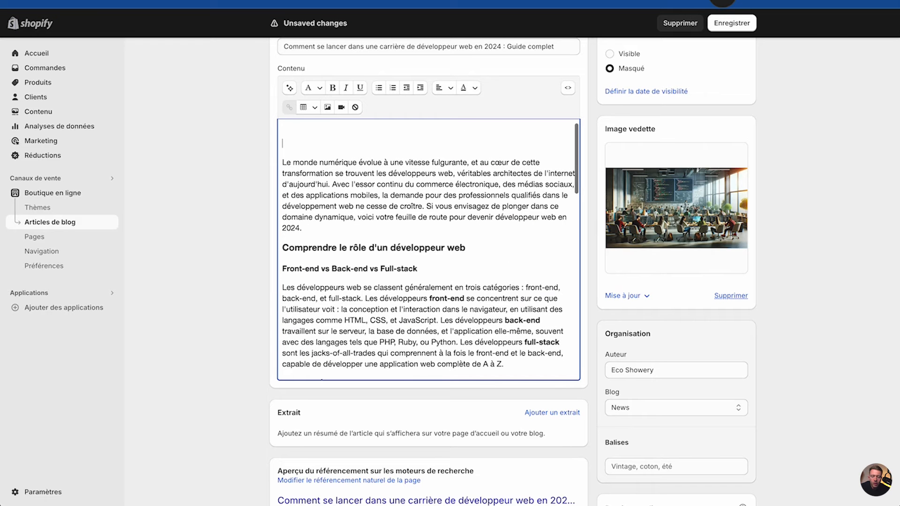
Upload comment-se-former-en-web-developer-1.webp from Téléchargements as an image for insertion into the article content.
{"action": "left_click", "coordinate": [327, 107]}
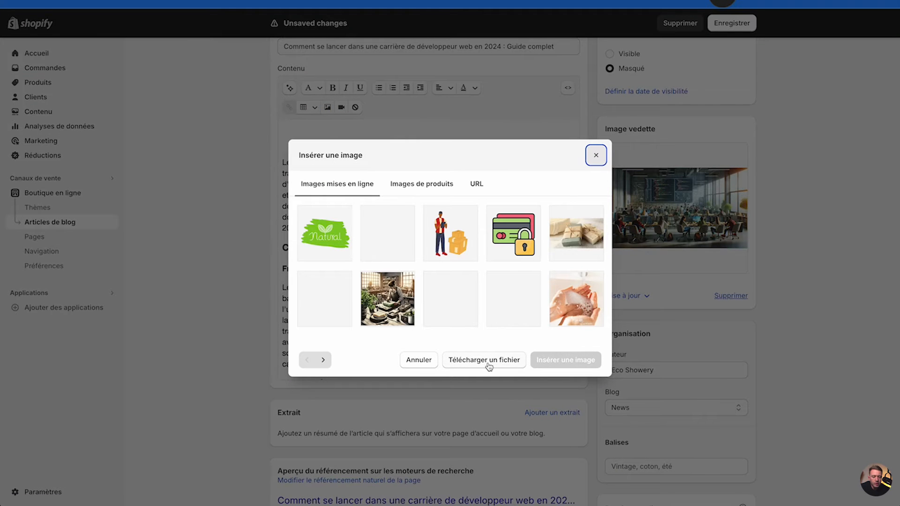
{"action": "left_click", "coordinate": [482, 366]}
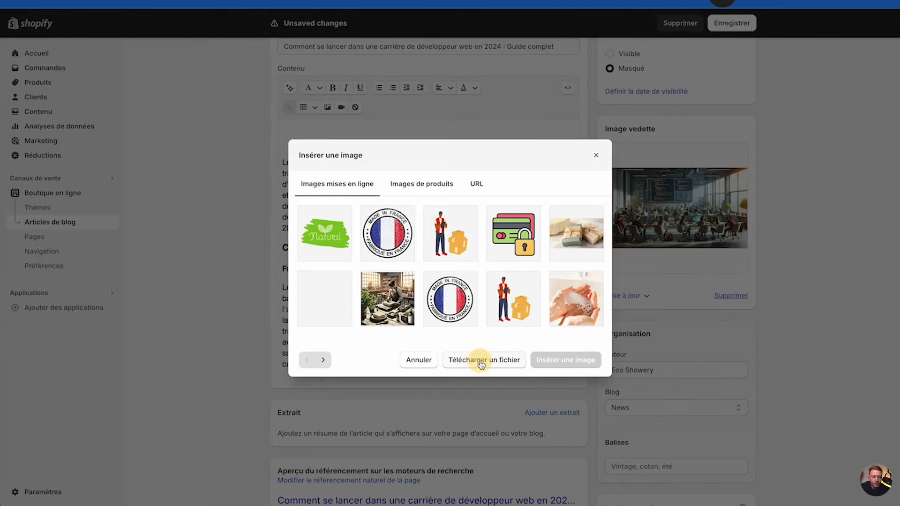
{"action": "left_click", "coordinate": [341, 107]}
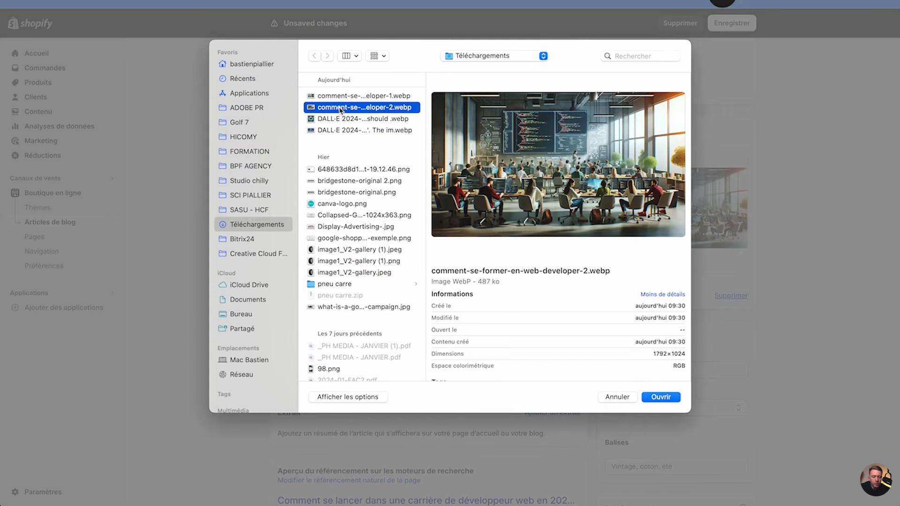
{"action": "left_click", "coordinate": [385, 98]}
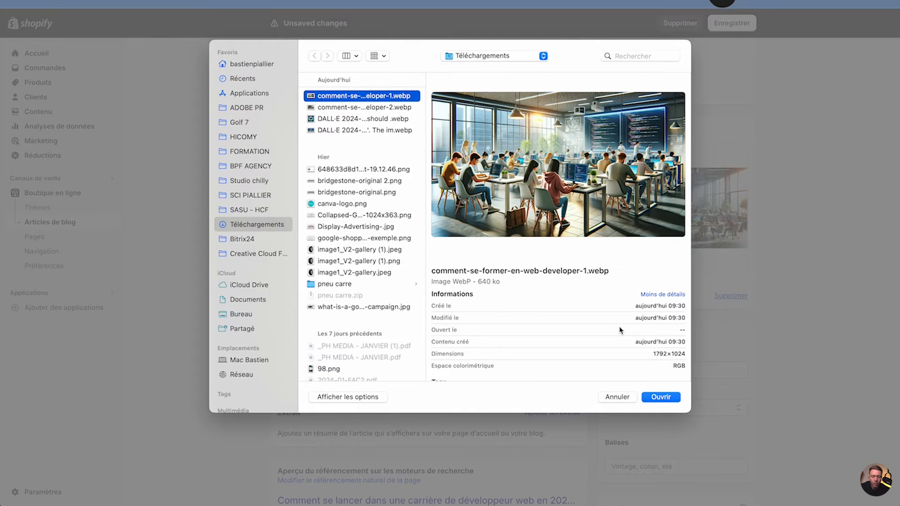
{"action": "left_click", "coordinate": [666, 396]}
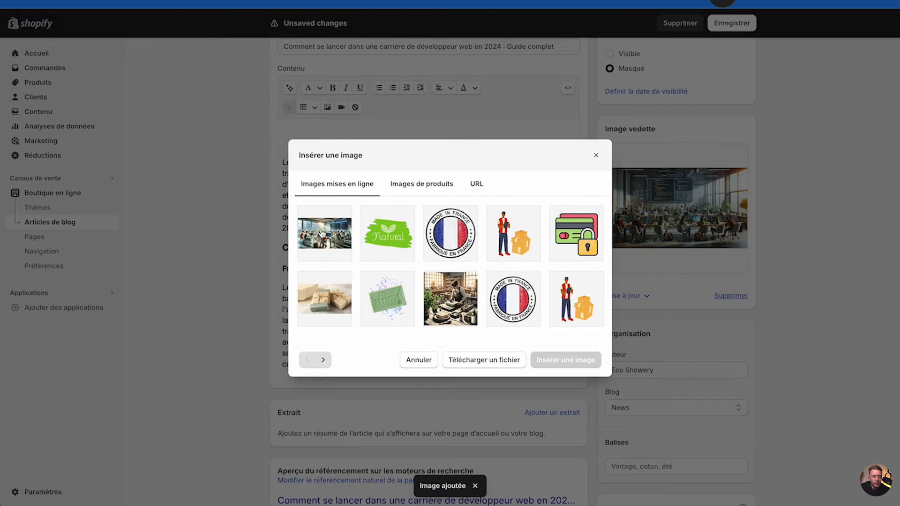
Give the uploaded classroom image alternative text, set its size to Taille originale, and insert it above the opening paragraph.
{"action": "left_click", "coordinate": [322, 234]}
{"action": "left_click", "coordinate": [313, 307]}
{"action": "type", "text": "web-develop"}
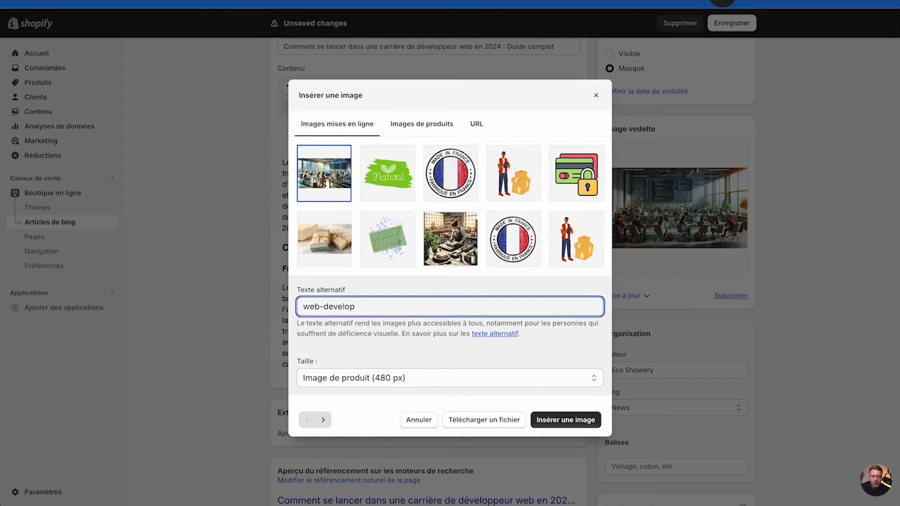
{"action": "key", "text": "ctrl+a"}
{"action": "type", "text": "s"}
{"action": "left_click", "coordinate": [318, 376]}
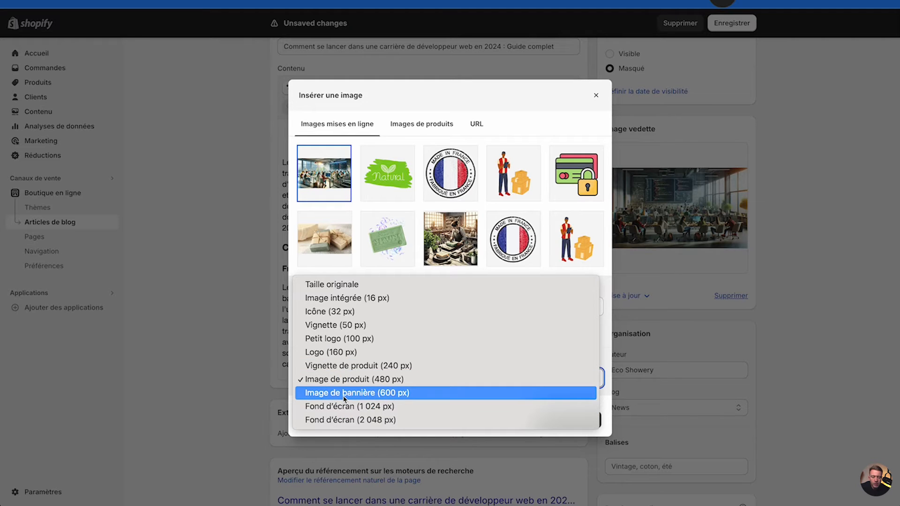
{"action": "left_click", "coordinate": [342, 284]}
{"action": "left_click", "coordinate": [584, 421]}
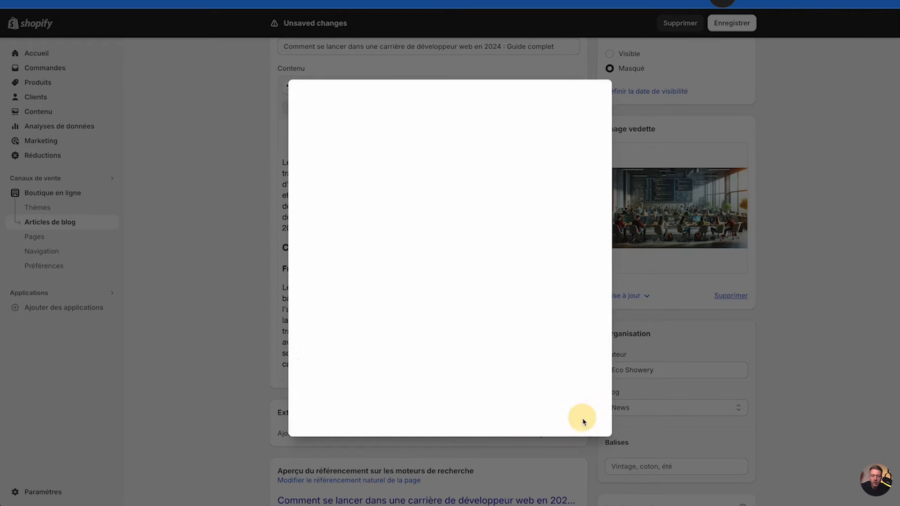
Try to shrink the inserted classroom image from its lower corner, then place the cursor on the empty line above it.
{"action": "left_click", "coordinate": [438, 272]}
{"action": "right_click", "coordinate": [377, 226]}
{"action": "left_click", "coordinate": [344, 261]}
{"action": "left_click_drag", "start_coordinate": [283, 364], "coordinate": [398, 243]}
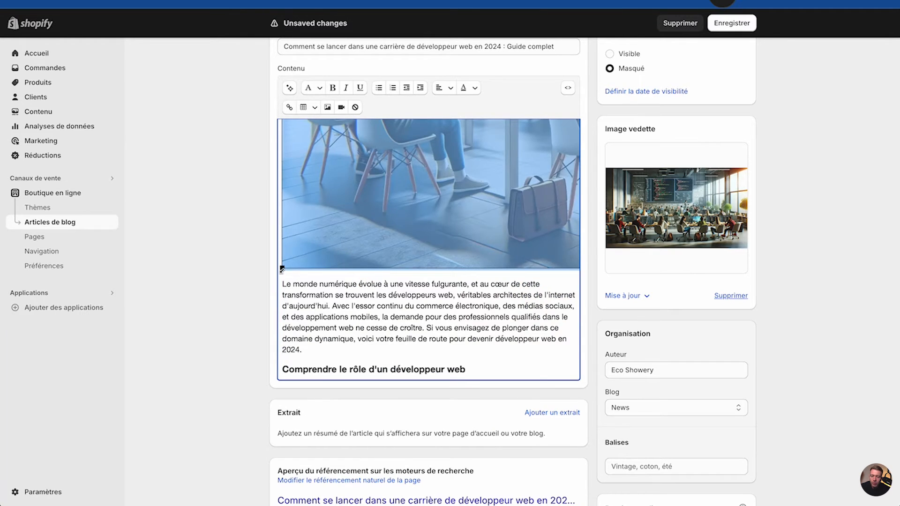
{"action": "left_click_drag", "start_coordinate": [282, 269], "coordinate": [397, 183]}
{"action": "scroll", "coordinate": [407, 179], "scroll_direction": "up", "scroll_amount": 1}
{"action": "scroll", "coordinate": [407, 184], "scroll_direction": "up", "scroll_amount": 3}
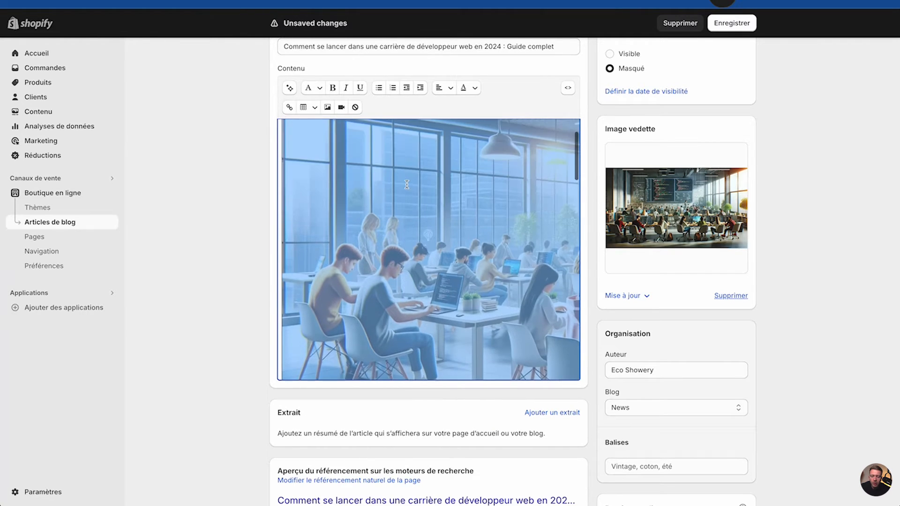
{"action": "scroll", "coordinate": [333, 158], "scroll_direction": "up", "scroll_amount": 3}
{"action": "left_click", "coordinate": [316, 237]}
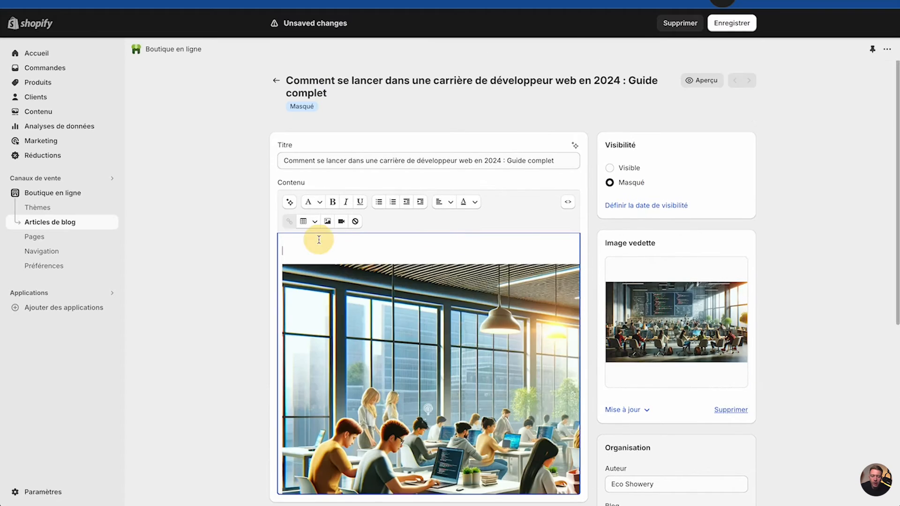
Delete the oversized classroom image and the empty lines above the opening paragraph of the article content.
{"action": "scroll", "coordinate": [318, 249], "scroll_direction": "down", "scroll_amount": 8}
{"action": "scroll", "coordinate": [323, 277], "scroll_direction": "up", "scroll_amount": 4}
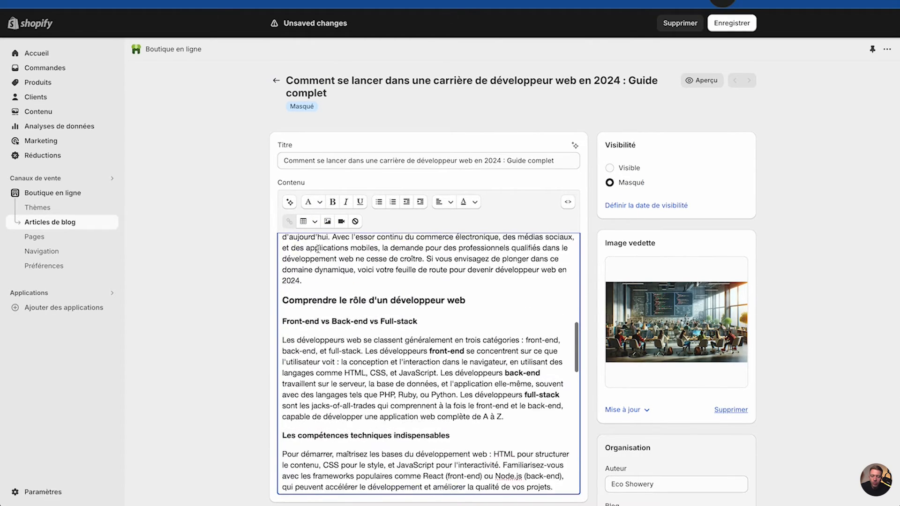
{"action": "left_click", "coordinate": [323, 277]}
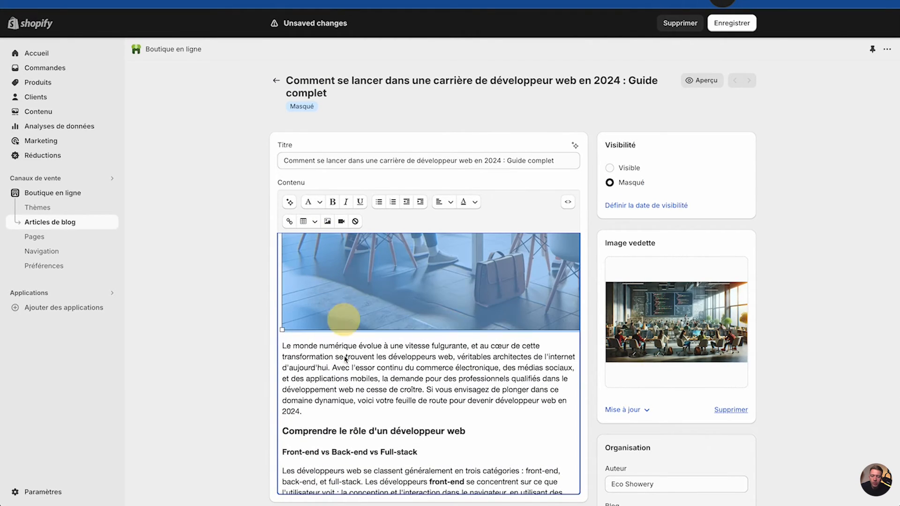
{"action": "scroll", "coordinate": [357, 357], "scroll_direction": "down", "scroll_amount": 3}
{"action": "left_click_drag", "start_coordinate": [388, 350], "coordinate": [320, 349]}
{"action": "left_click", "coordinate": [313, 314]}
{"action": "key", "text": "BackSpace"}
{"action": "scroll", "coordinate": [339, 229], "scroll_direction": "up", "scroll_amount": 3}
{"action": "scroll", "coordinate": [339, 228], "scroll_direction": "up", "scroll_amount": 5}
{"action": "left_click", "coordinate": [324, 201]}
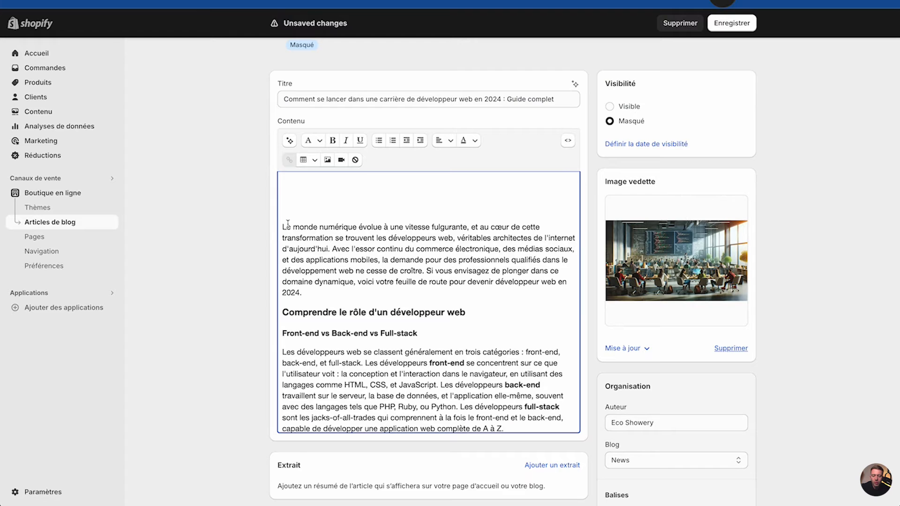
{"action": "key", "text": "BackSpace"}
{"action": "key", "text": "BackSpace"}
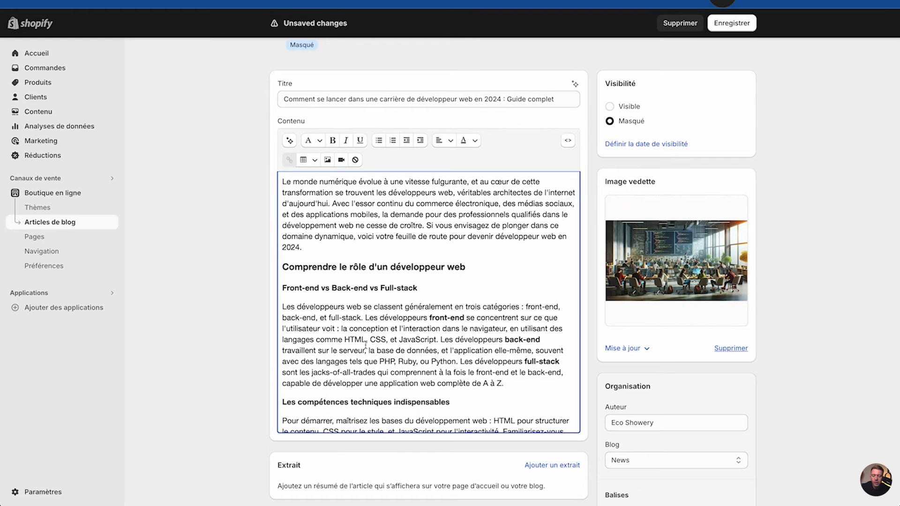
Add empty lines between the "Stages et expériences professionnelles" paragraph and the heading "Se tenir à jour avec les dernières tendances technologiques".
{"action": "scroll", "coordinate": [366, 345], "scroll_direction": "down", "scroll_amount": 10}
{"action": "left_click", "coordinate": [355, 254]}
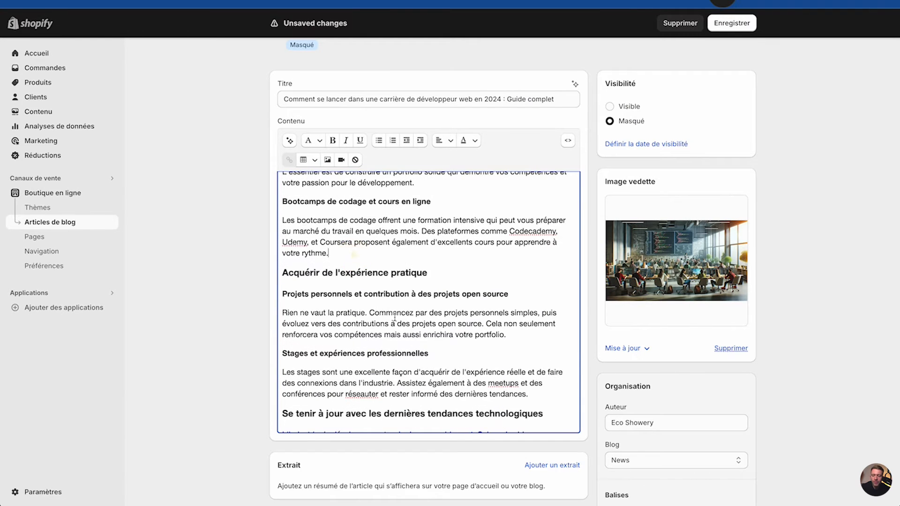
{"action": "scroll", "coordinate": [395, 317], "scroll_direction": "down", "scroll_amount": 3}
{"action": "left_click", "coordinate": [539, 284]}
{"action": "left_click", "coordinate": [284, 305]}
{"action": "key", "text": "Return"}
{"action": "key", "text": "Return"}
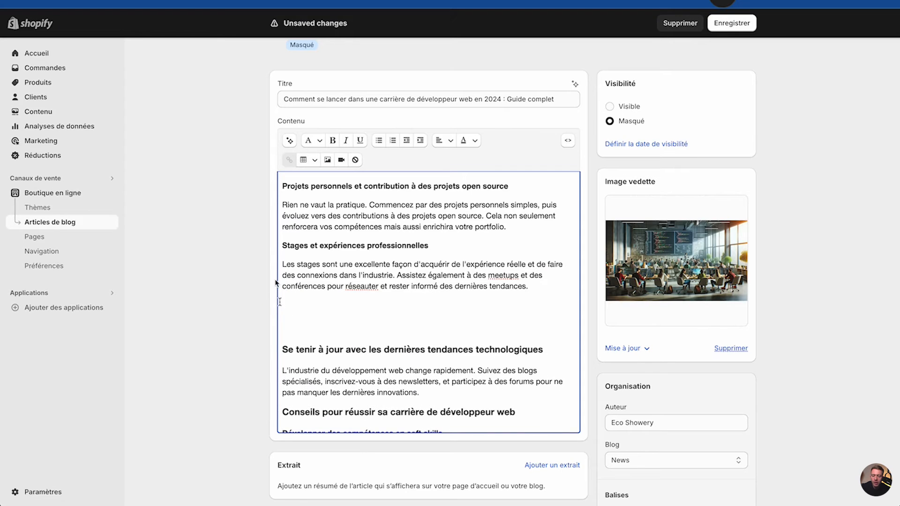
Insert the already uploaded classroom image there with alternative text "site-internet" and size Image de produit (480 px).
{"action": "left_click", "coordinate": [327, 161]}
{"action": "left_click", "coordinate": [341, 248]}
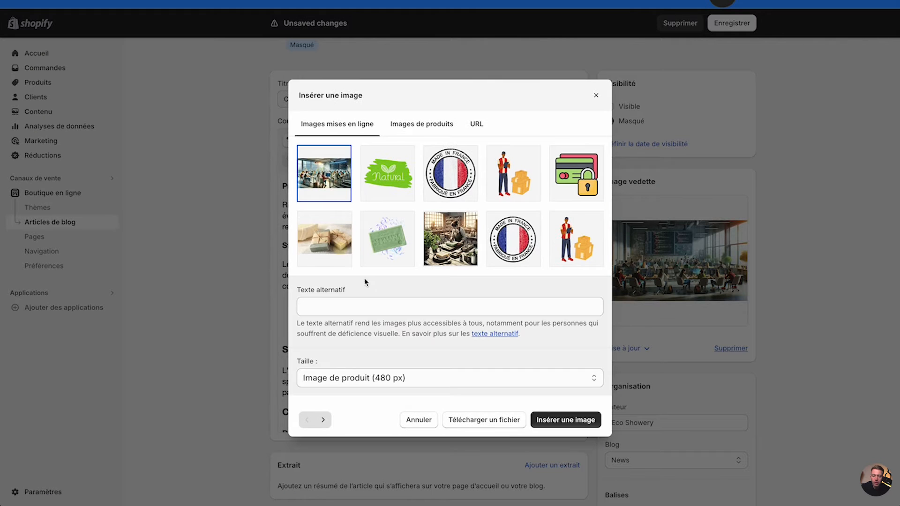
{"action": "left_click", "coordinate": [366, 384]}
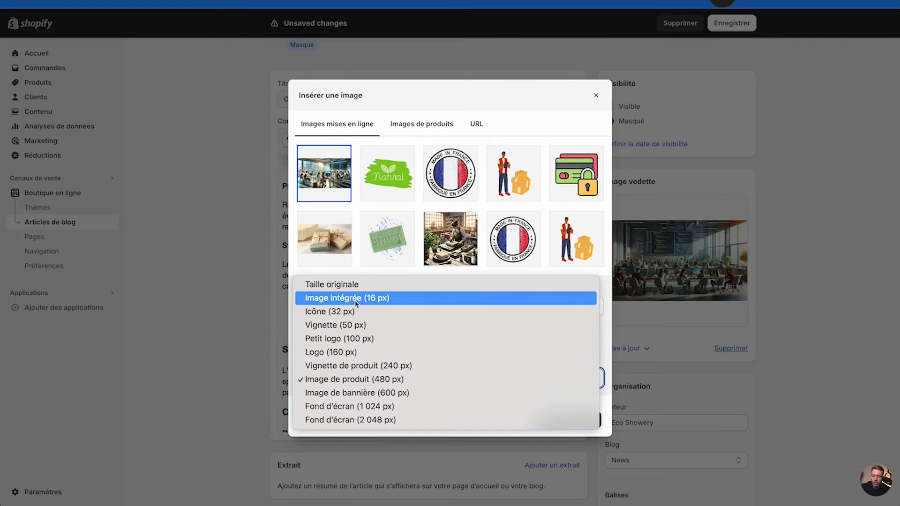
{"action": "left_click", "coordinate": [332, 188]}
{"action": "left_click", "coordinate": [323, 305]}
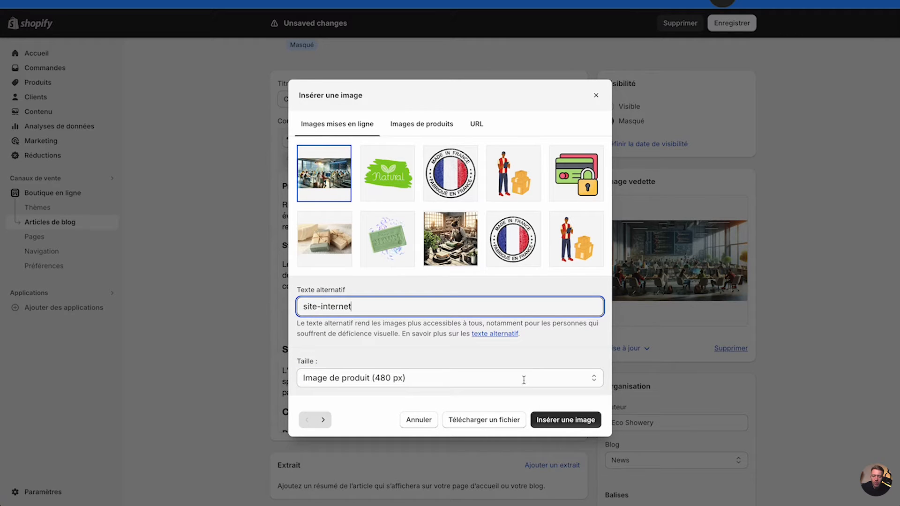
{"action": "left_click", "coordinate": [549, 421]}
{"action": "scroll", "coordinate": [399, 318], "scroll_direction": "down", "scroll_amount": 1}
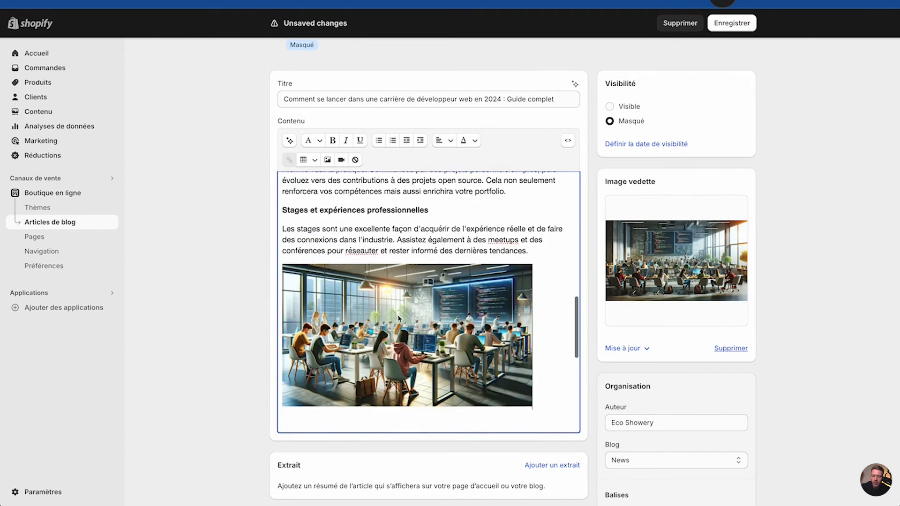
Remove the leftover empty space below the inserted classroom image and save the article.
{"action": "scroll", "coordinate": [399, 319], "scroll_direction": "down", "scroll_amount": 5}
{"action": "left_click", "coordinate": [344, 218]}
{"action": "scroll", "coordinate": [349, 225], "scroll_direction": "up", "scroll_amount": 8}
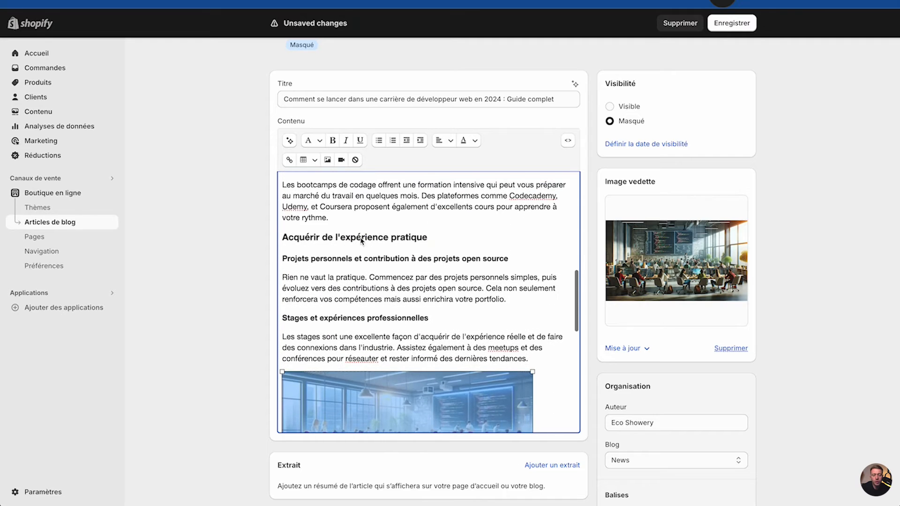
{"action": "scroll", "coordinate": [362, 375], "scroll_direction": "down", "scroll_amount": 3}
{"action": "left_click", "coordinate": [302, 387]}
{"action": "key", "text": "BackSpace"}
{"action": "scroll", "coordinate": [470, 298], "scroll_direction": "up", "scroll_amount": 3}
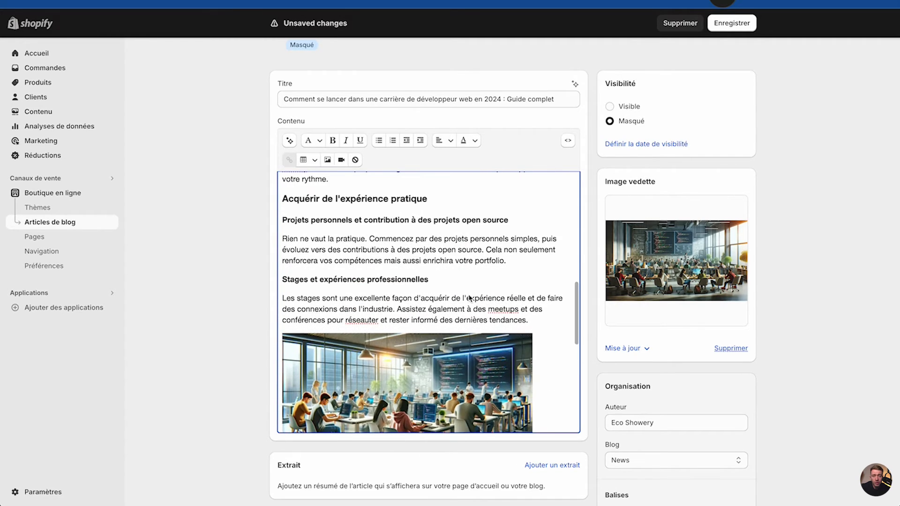
{"action": "scroll", "coordinate": [470, 298], "scroll_direction": "down", "scroll_amount": 5}
{"action": "left_click", "coordinate": [733, 491]}
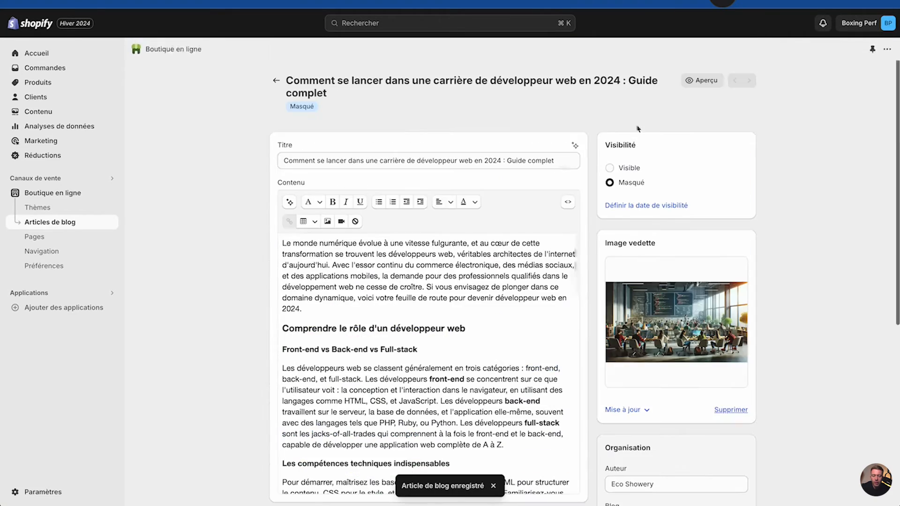
Preview the article on the storefront, examine its featured image and page content, and return to the article editor.
{"action": "left_click", "coordinate": [699, 80]}
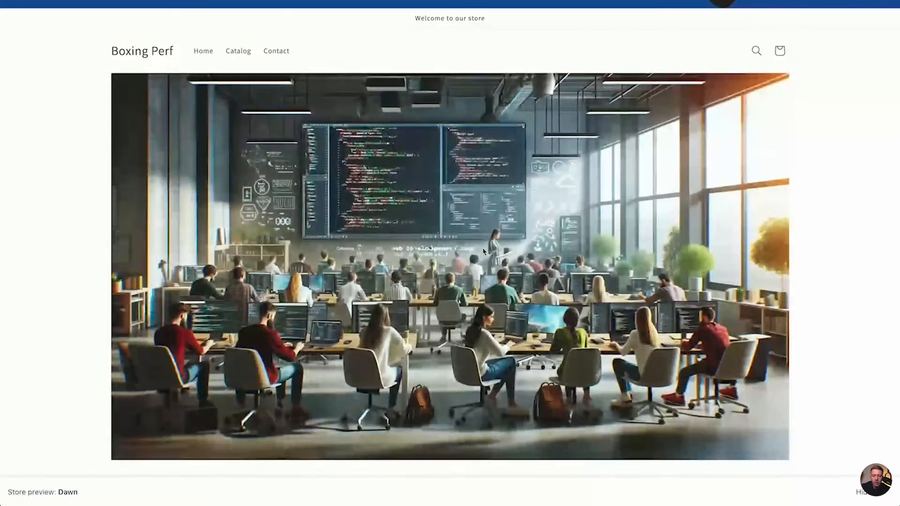
{"action": "scroll", "coordinate": [483, 251], "scroll_direction": "down", "scroll_amount": 20}
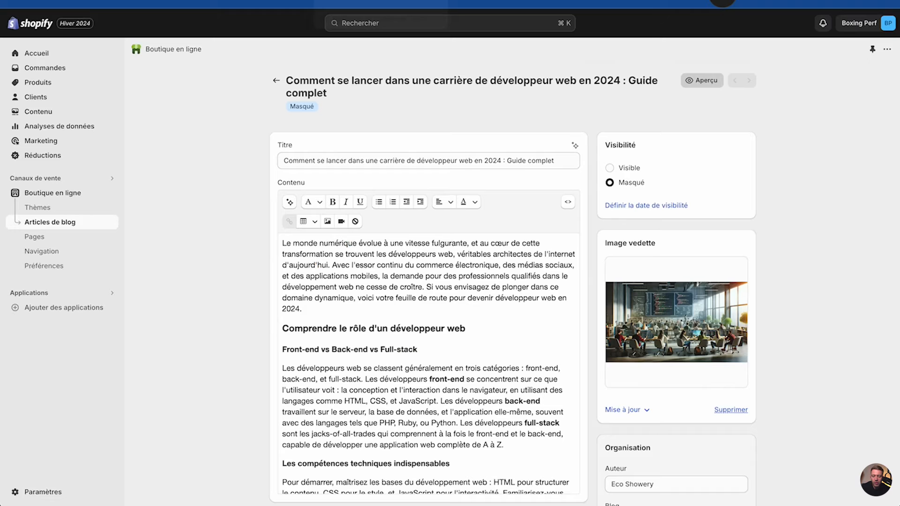
{"action": "left_click", "coordinate": [401, 10]}
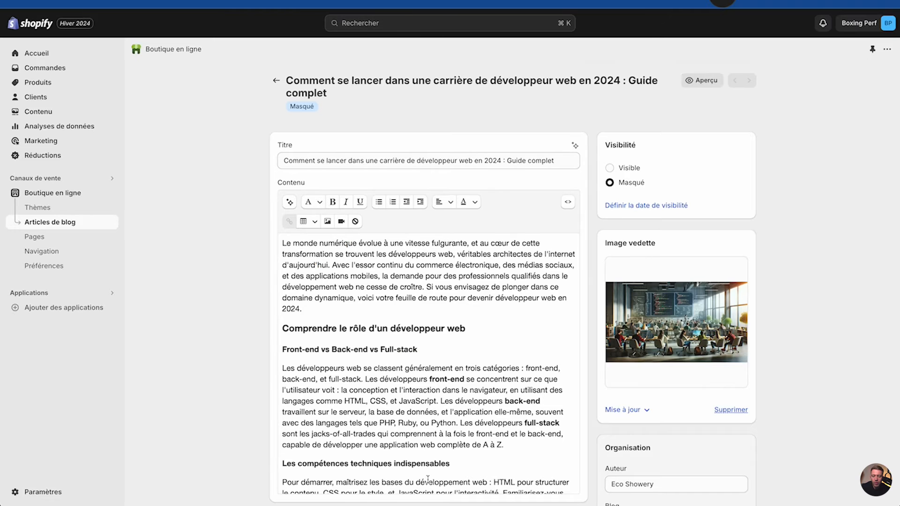
Switch to the SEO Writer chat in ChatGPT and send the request "ecrit moi un extrait de cette article".
{"action": "scroll", "coordinate": [427, 479], "scroll_direction": "down", "scroll_amount": 10}
{"action": "scroll", "coordinate": [427, 480], "scroll_direction": "up", "scroll_amount": 5}
{"action": "scroll", "coordinate": [427, 479], "scroll_direction": "down", "scroll_amount": 5}
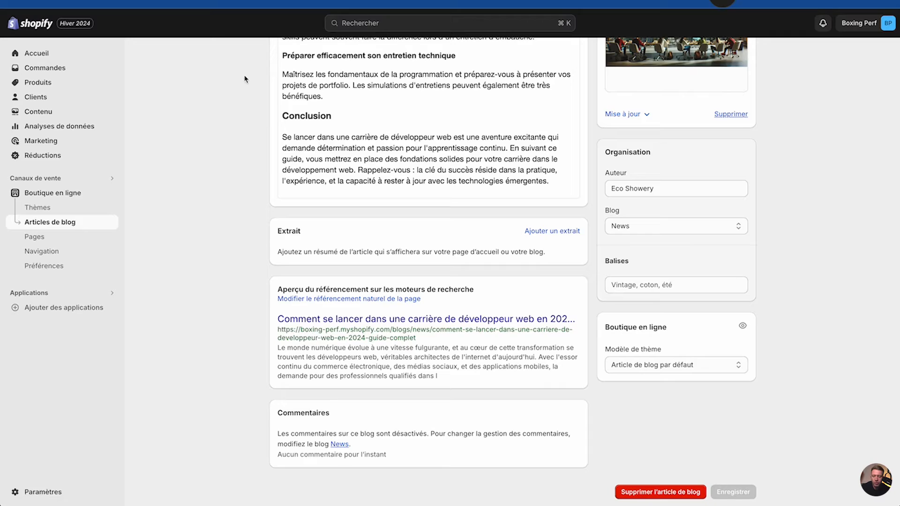
{"action": "key", "text": "ctrl+Up"}
{"action": "left_click", "coordinate": [521, 179]}
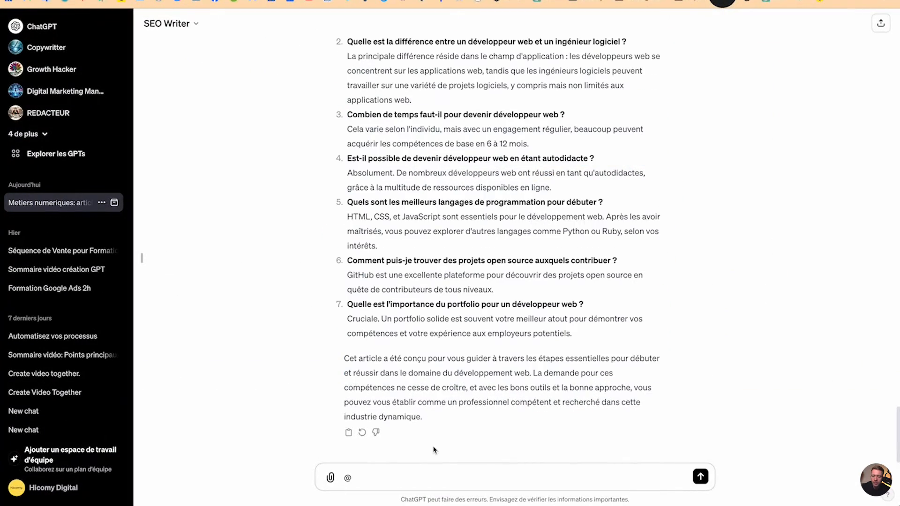
{"action": "left_click", "coordinate": [392, 479]}
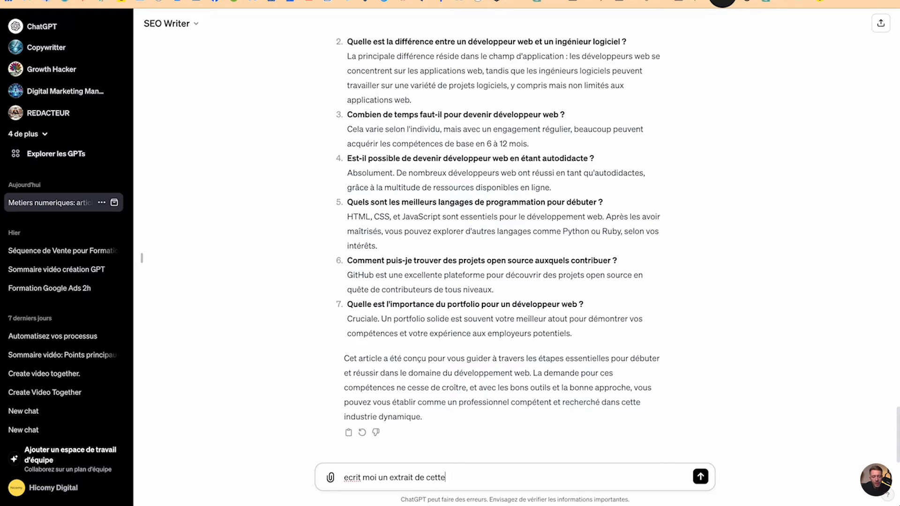
{"action": "key", "text": "Return"}
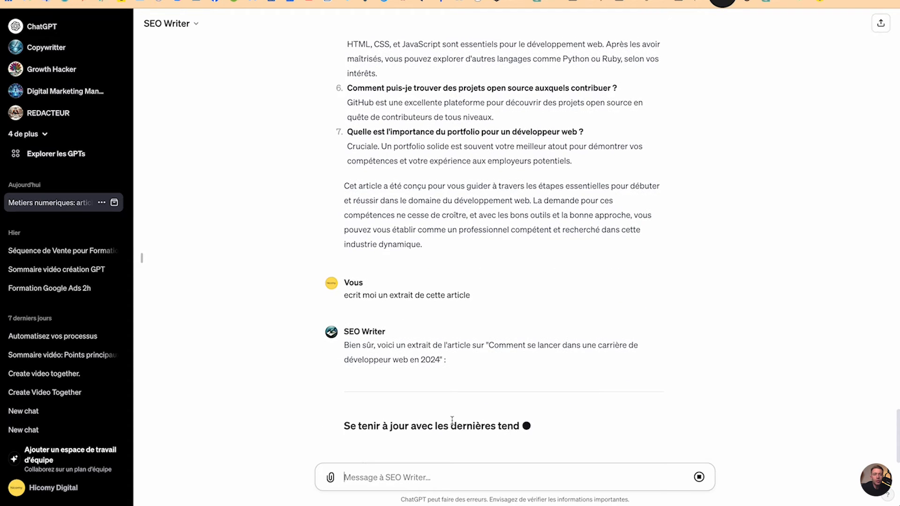
Copy the first paragraph under the reply's heading "Se tenir à jour avec les dernières tendances technologiques".
{"action": "left_click_drag", "start_coordinate": [346, 418], "coordinate": [381, 442]}
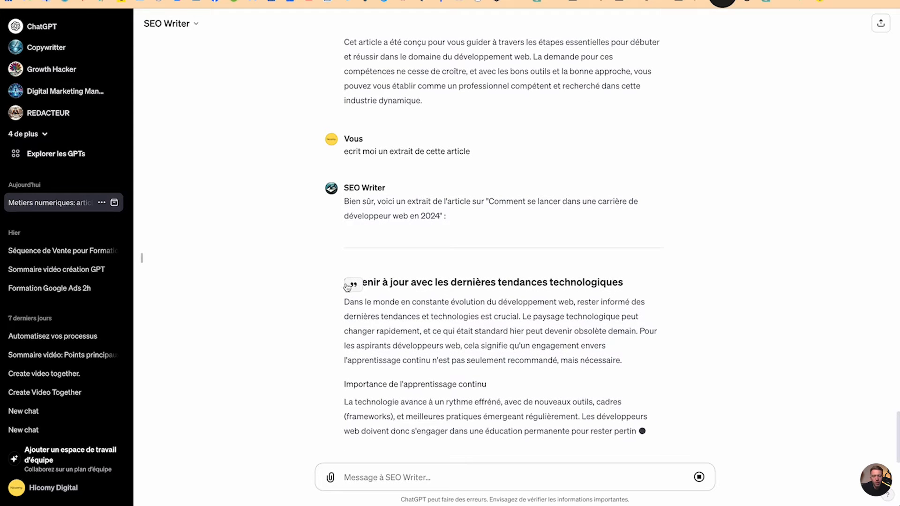
{"action": "left_click_drag", "start_coordinate": [344, 285], "coordinate": [626, 346]}
{"action": "key", "text": "super+c"}
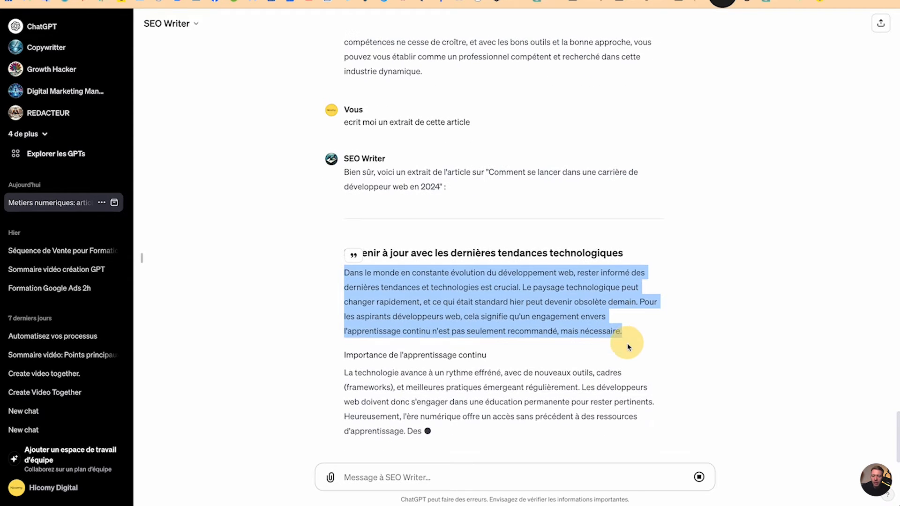
Back in the Shopify article editor, add an excerpt by pasting the copied paragraph and save the article.
{"action": "key", "text": "ctrl+Up"}
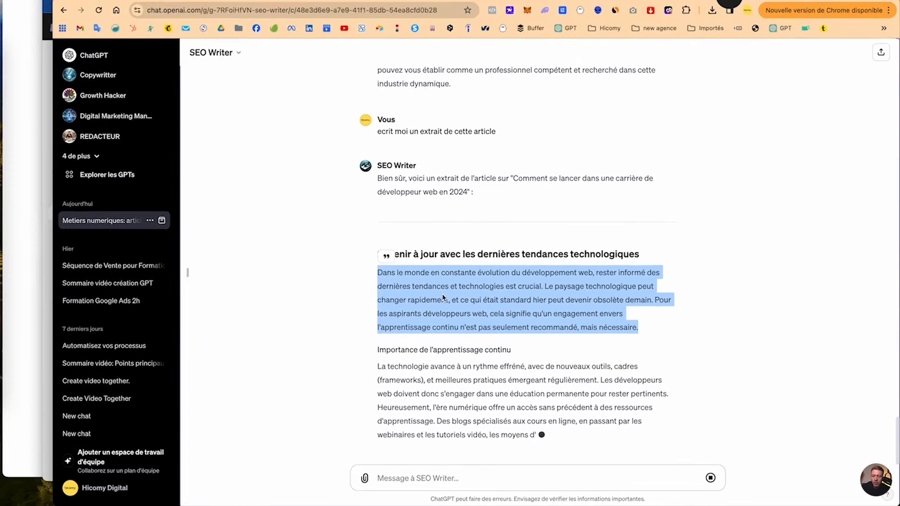
{"action": "left_click", "coordinate": [474, 241]}
{"action": "left_click", "coordinate": [544, 234]}
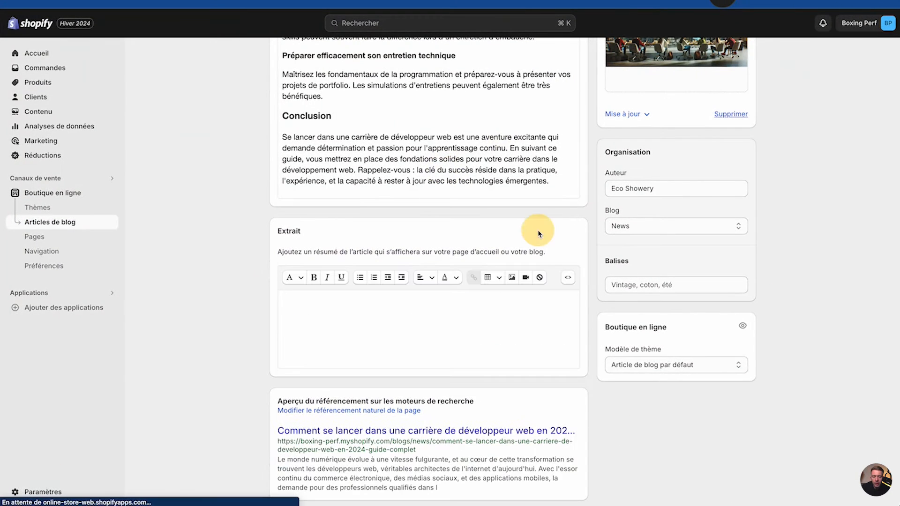
{"action": "left_click", "coordinate": [379, 306]}
{"action": "key", "text": "super+v"}
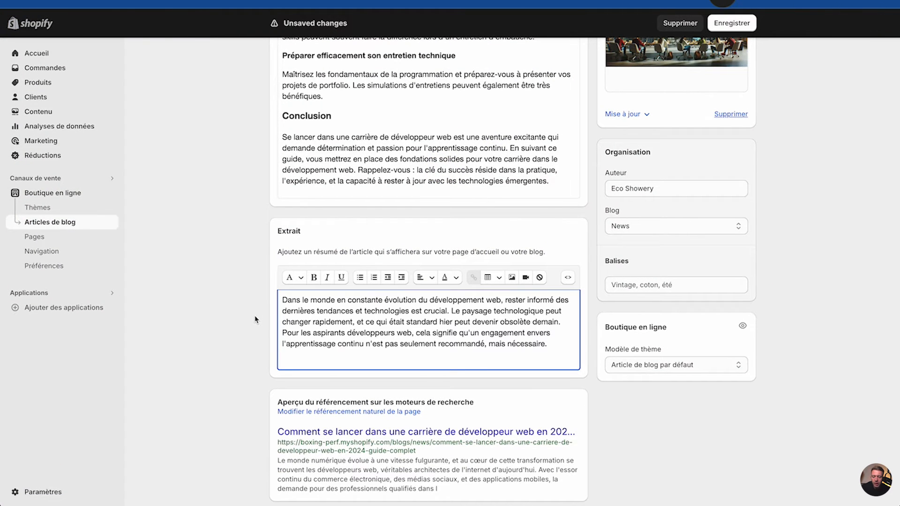
{"action": "left_click_drag", "start_coordinate": [384, 252], "coordinate": [483, 253]}
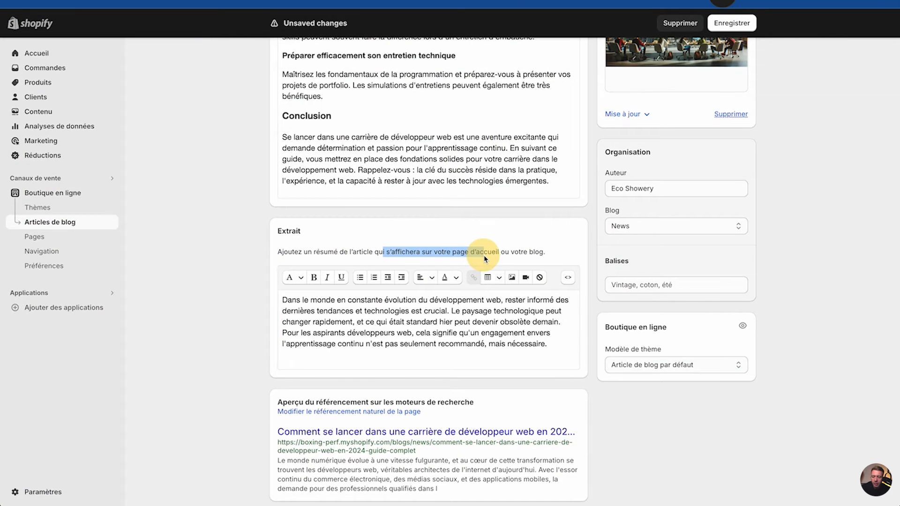
{"action": "left_click", "coordinate": [738, 30]}
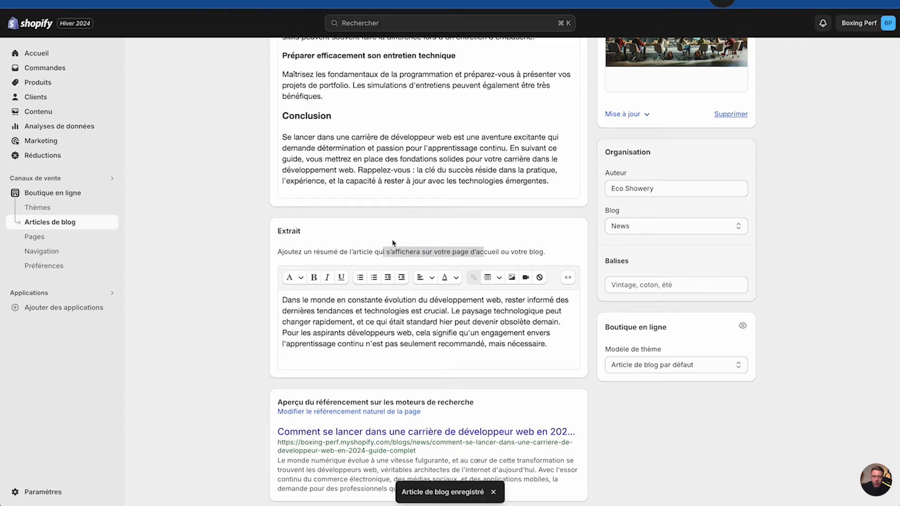
Return to the SEO Writer chat, stop the running reply, and resubmit the prompt as "ecrit moi un extrait de cette article en deux lignes".
{"action": "scroll", "coordinate": [417, 336], "scroll_direction": "down", "scroll_amount": 5}
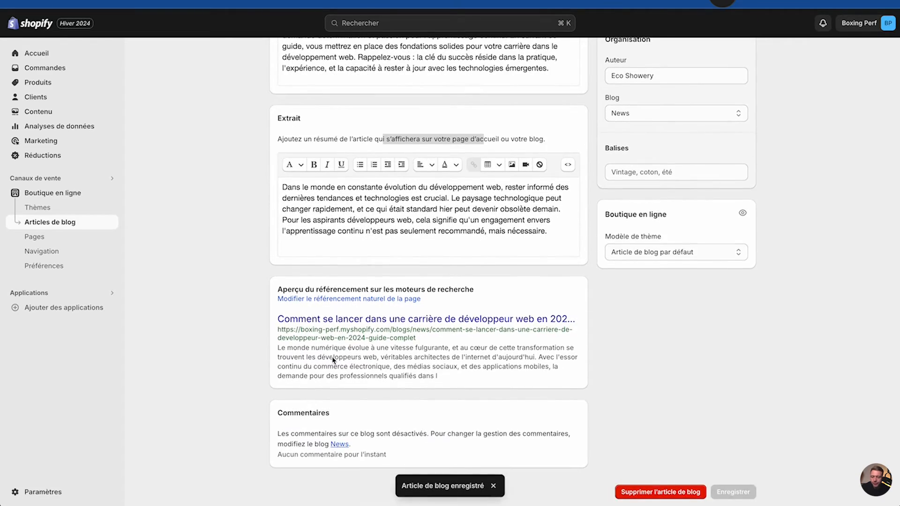
{"action": "key", "text": "ctrl+Up"}
{"action": "left_click", "coordinate": [558, 151]}
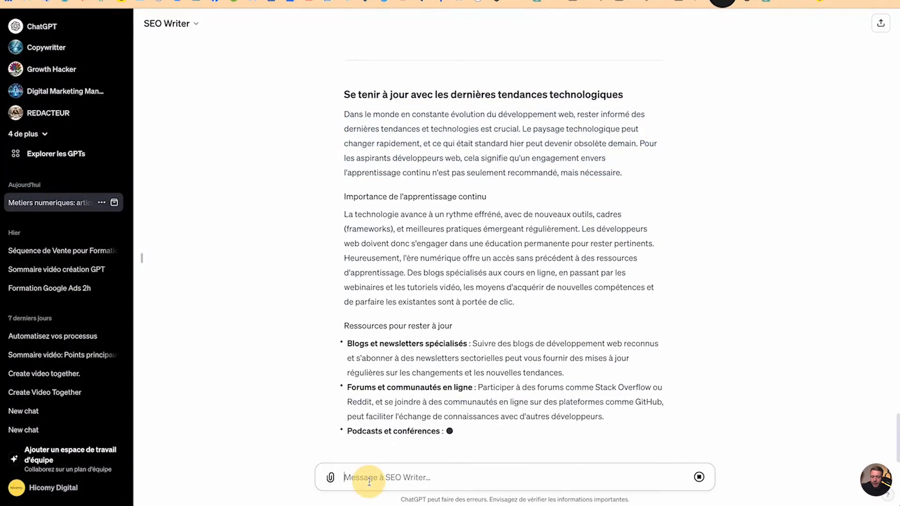
{"action": "left_click", "coordinate": [695, 478]}
{"action": "scroll", "coordinate": [384, 326], "scroll_direction": "up", "scroll_amount": 6}
{"action": "left_click", "coordinate": [349, 247]}
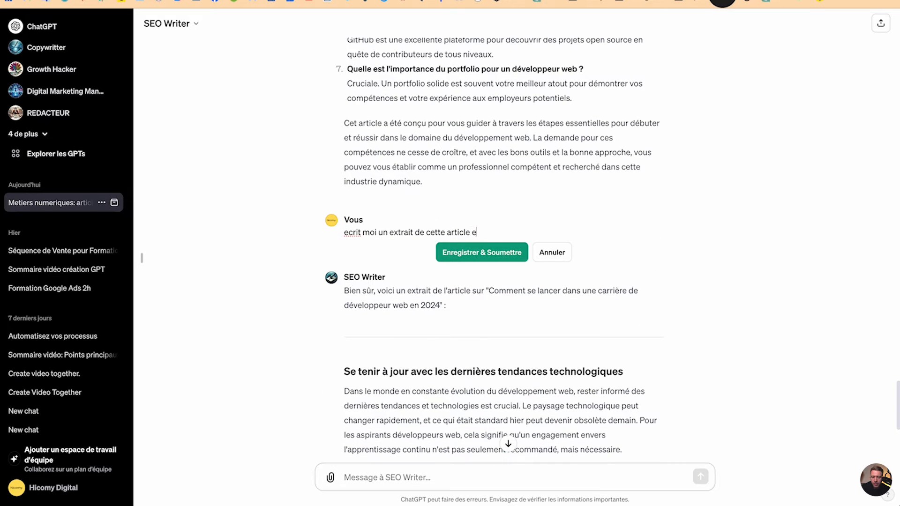
{"action": "left_click", "coordinate": [485, 254]}
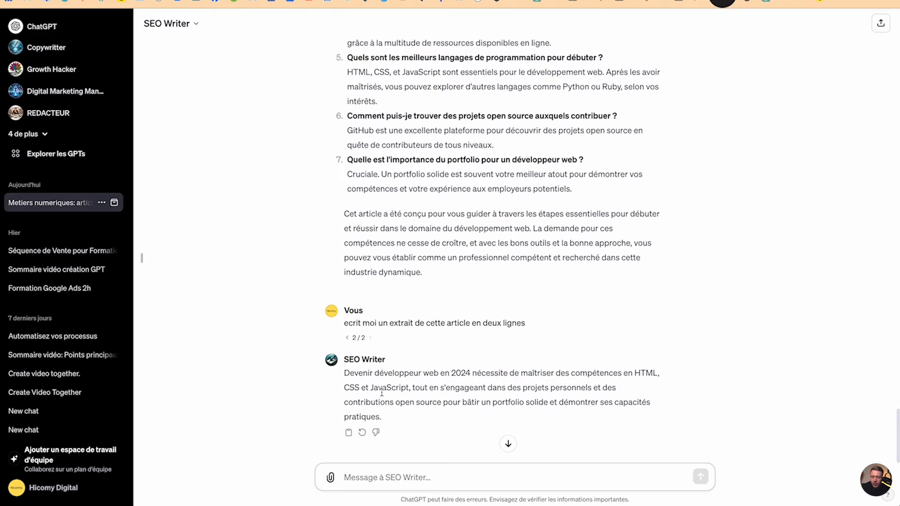
Copy SEO Writer's short excerpt and paste it over the whole existing excerpt in the Shopify article.
{"action": "left_click_drag", "start_coordinate": [345, 374], "coordinate": [403, 417]}
{"action": "key", "text": "cmd+c"}
{"action": "key", "text": "ctrl+Up"}
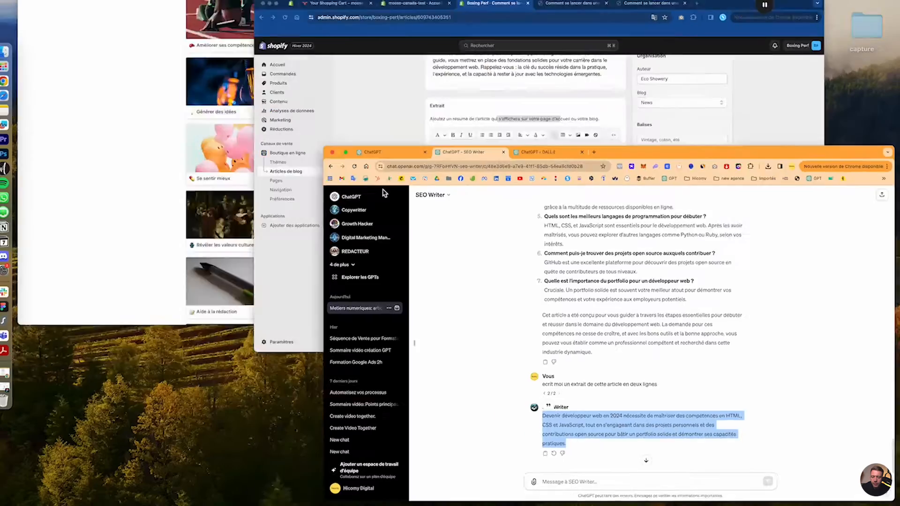
{"action": "left_click", "coordinate": [489, 178]}
{"action": "left_click", "coordinate": [373, 216]}
{"action": "key", "text": "cmd+a"}
{"action": "key", "text": "cmd+v"}
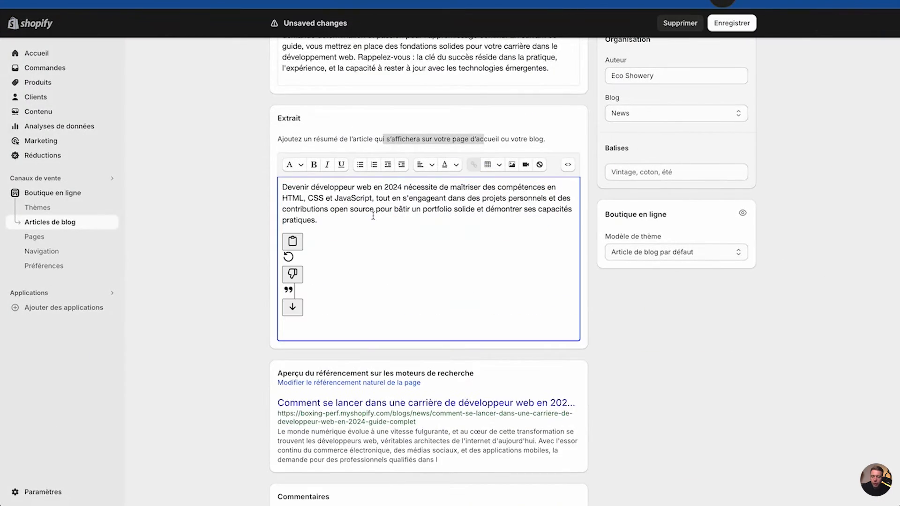
Delete the leftover icons pasted below the excerpt text and clear the whole excerpt of the article.
{"action": "left_click_drag", "start_coordinate": [321, 330], "coordinate": [264, 245]}
{"action": "key", "text": "BackSpace"}
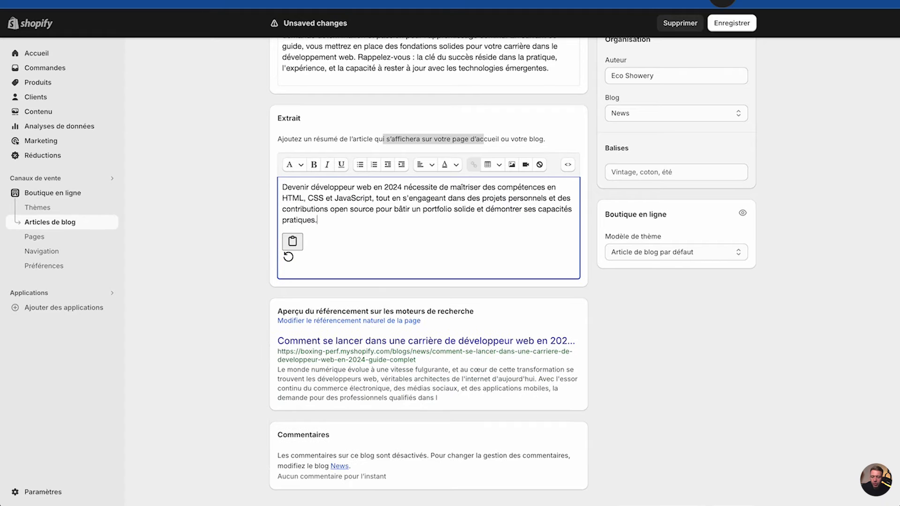
{"action": "key", "text": "BackSpace"}
{"action": "left_click", "coordinate": [311, 247]}
{"action": "key", "text": "BackSpace"}
{"action": "key", "text": "ctrl+a"}
{"action": "key", "text": "ctrl+c"}
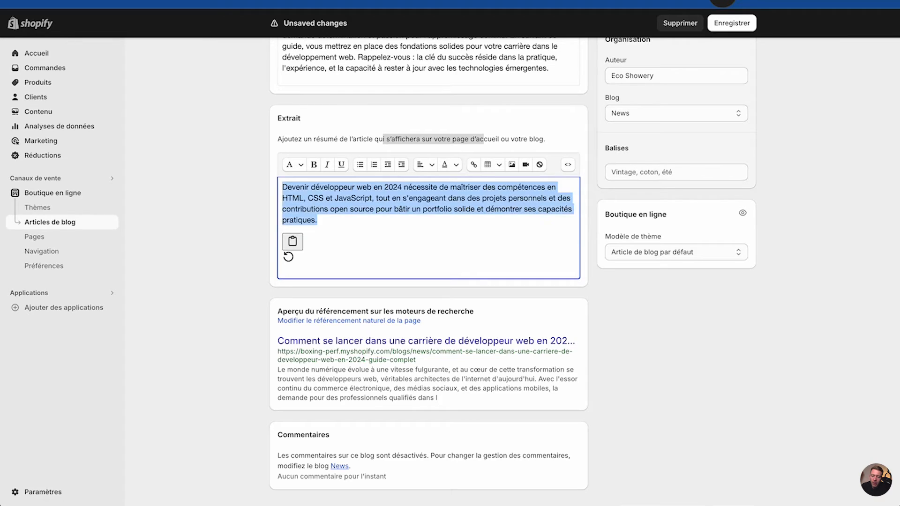
{"action": "key", "text": "BackSpace"}
Return to the SEO Writer chat for its short excerpt and paste only that text into the empty Shopify excerpt.
{"action": "key", "text": "ctrl+Up"}
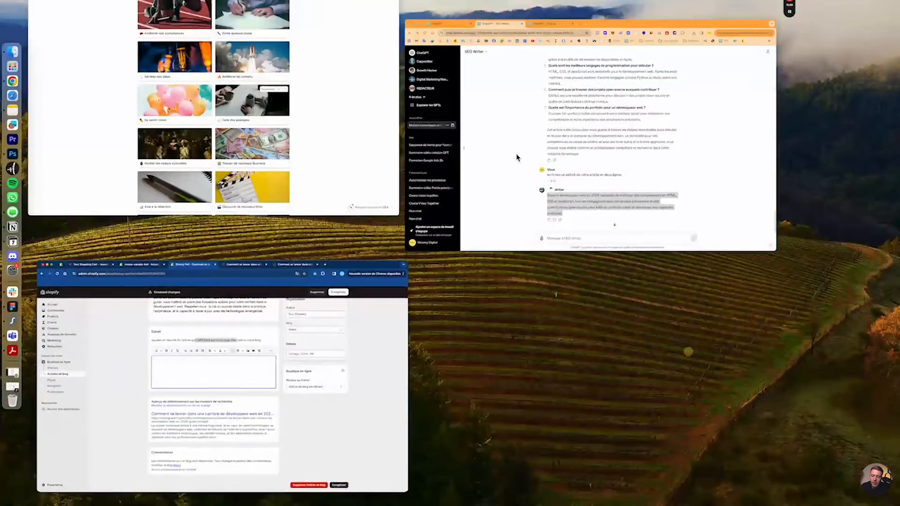
{"action": "left_click", "coordinate": [516, 155]}
{"action": "left_click", "coordinate": [349, 434]}
{"action": "key", "text": "ctrl+Up"}
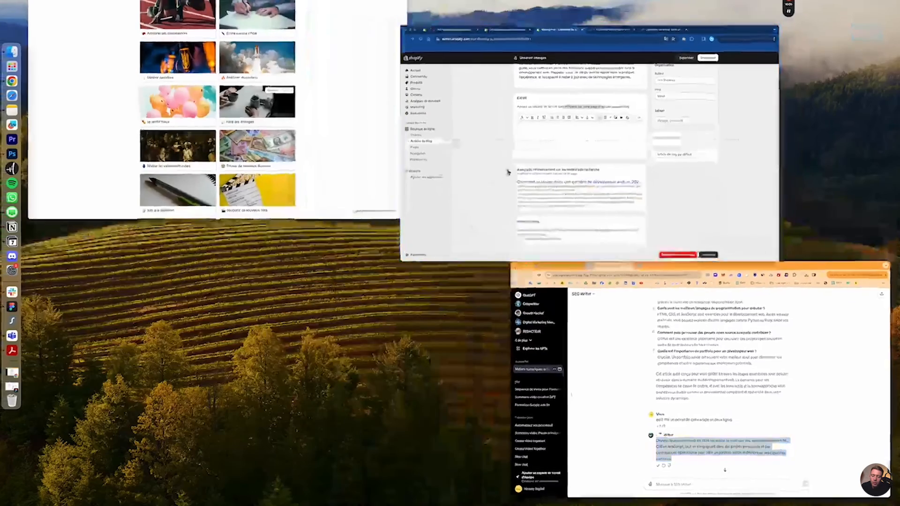
{"action": "left_click", "coordinate": [412, 205]}
{"action": "key", "text": "ctrl+v"}
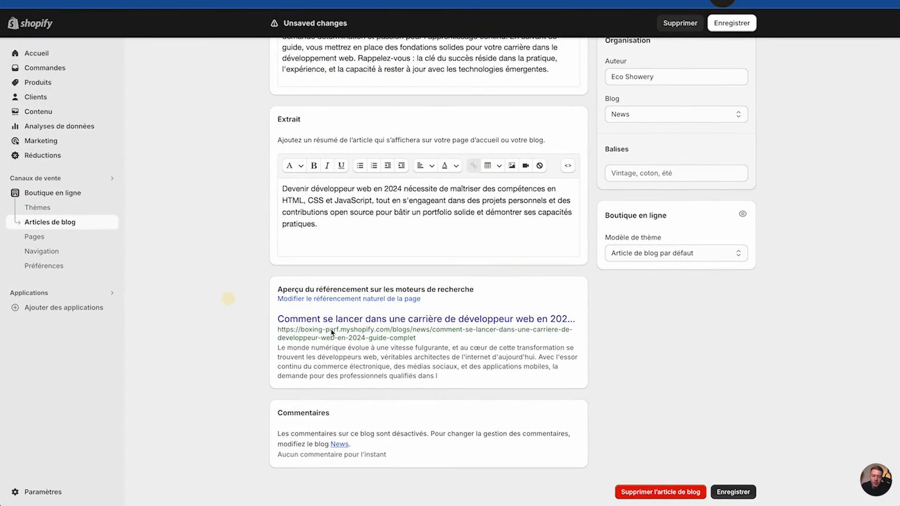
Switch back to the SEO Writer chat and submit the prompt "créer moi une meta description pour cet article".
{"action": "key", "text": "ctrl+Up"}
{"action": "left_click", "coordinate": [548, 197]}
{"action": "left_click", "coordinate": [374, 469]}
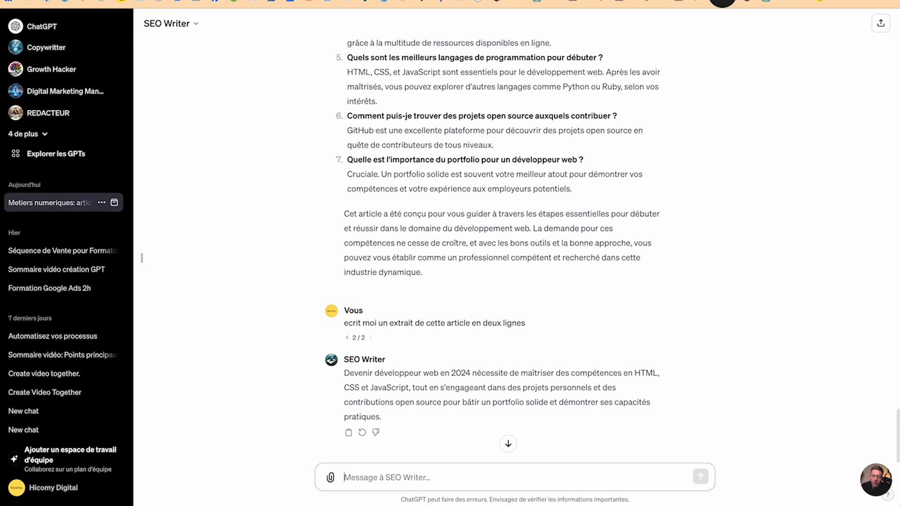
{"action": "type", "text": "cr"}
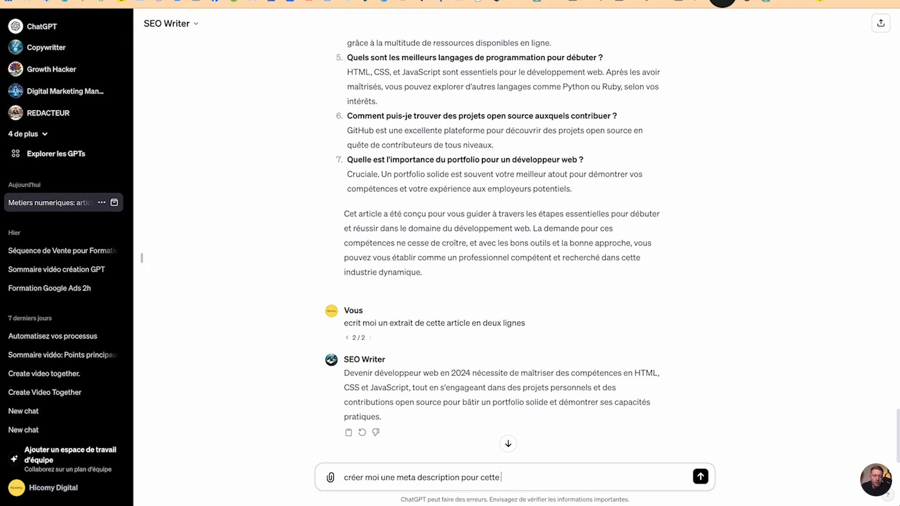
{"action": "type", "text": "le"}
{"action": "key", "text": "Return"}
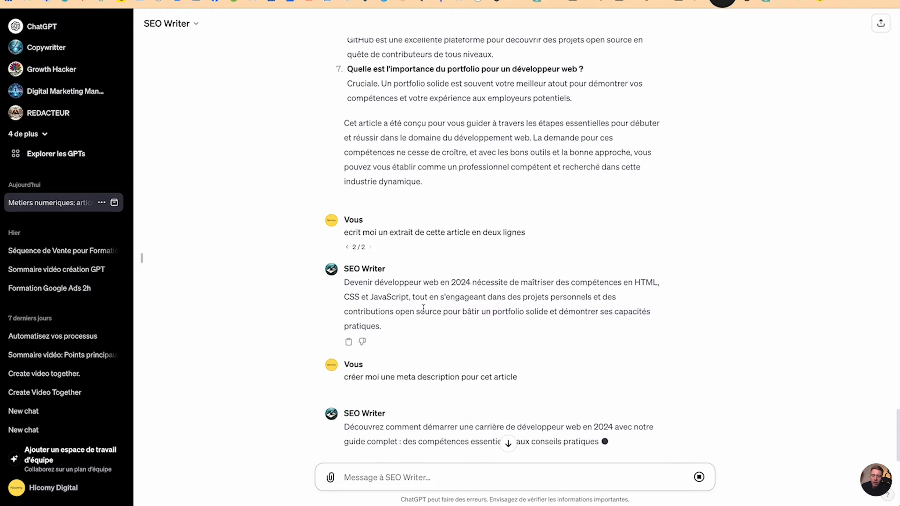
Copy the full meta description from SEO Writer's newest reply.
{"action": "scroll", "coordinate": [424, 310], "scroll_direction": "down", "scroll_amount": 1}
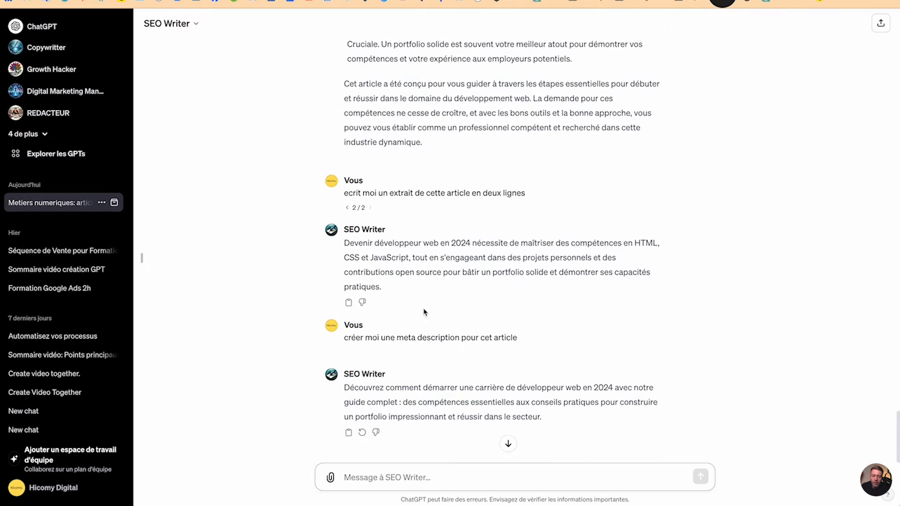
{"action": "left_click_drag", "start_coordinate": [345, 387], "coordinate": [544, 422]}
{"action": "key", "text": "super+c"}
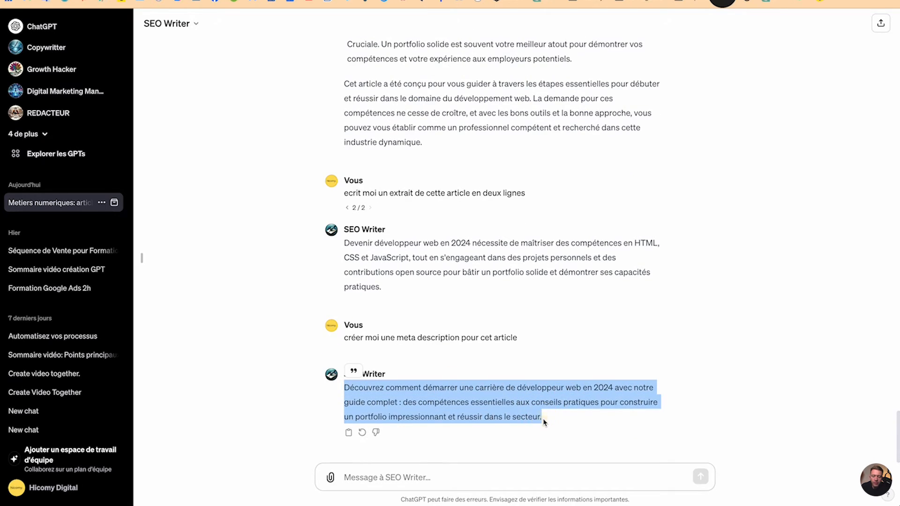
In the Shopify article, open the search engine listing for editing, paste the copied text as the meta description, and save.
{"action": "key", "text": "ctrl+Up"}
{"action": "left_click", "coordinate": [505, 146]}
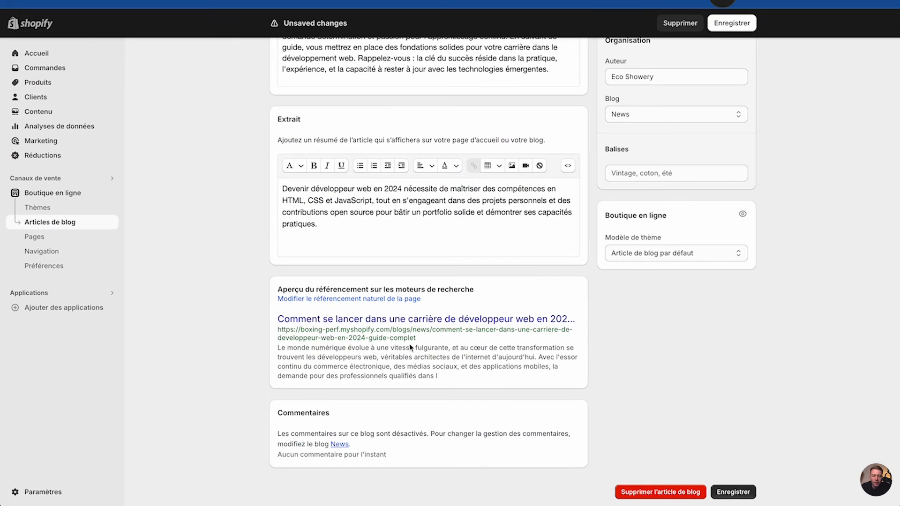
{"action": "left_click", "coordinate": [374, 300]}
{"action": "scroll", "coordinate": [342, 307], "scroll_direction": "down", "scroll_amount": 3}
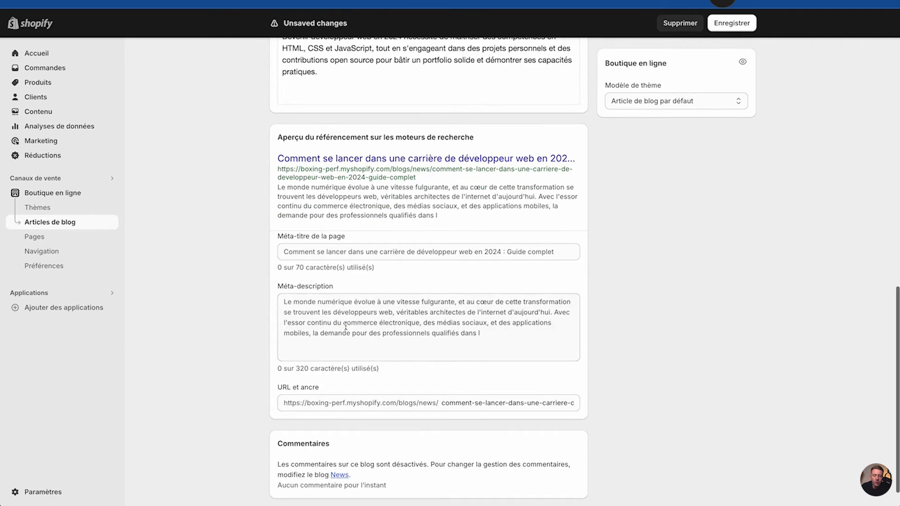
{"action": "left_click", "coordinate": [346, 327]}
{"action": "key", "text": "super+v"}
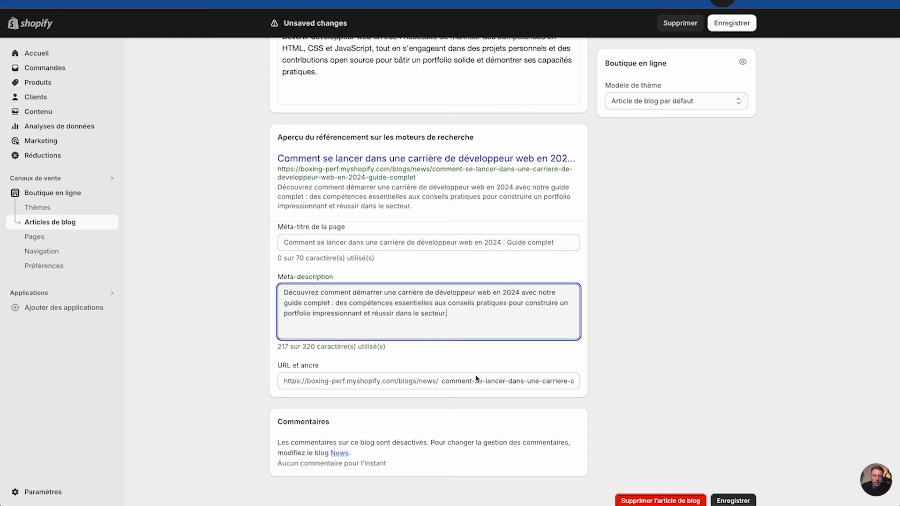
{"action": "left_click", "coordinate": [733, 501]}
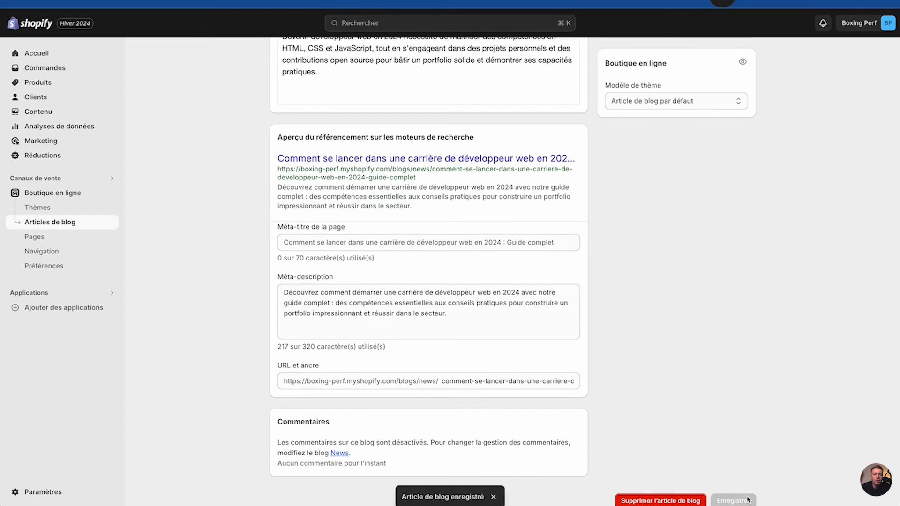
Change the article's visibility to Visible and save it.
{"action": "scroll", "coordinate": [587, 247], "scroll_direction": "up", "scroll_amount": 10}
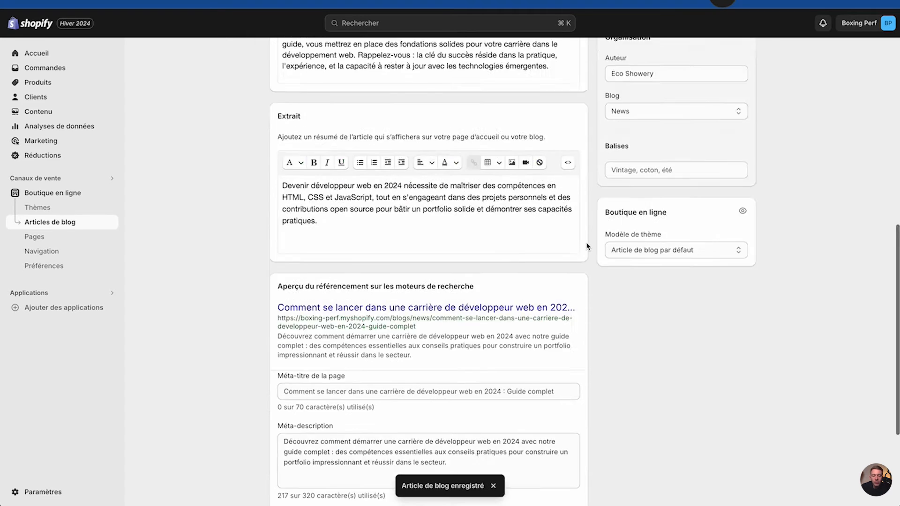
{"action": "scroll", "coordinate": [587, 247], "scroll_direction": "up", "scroll_amount": 2}
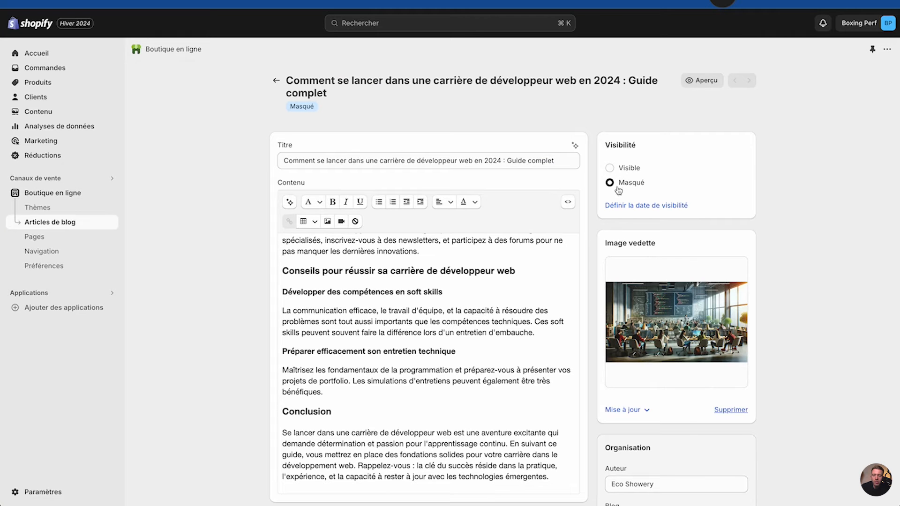
{"action": "left_click", "coordinate": [610, 168]}
{"action": "left_click", "coordinate": [731, 23]}
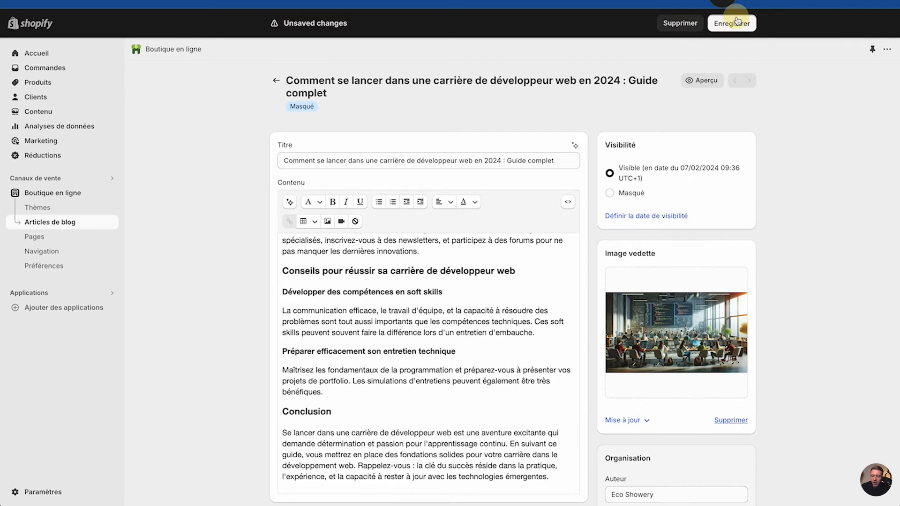
Preview the article in the online store, check its images and text throughout, and close the preview.
{"action": "left_click", "coordinate": [700, 80]}
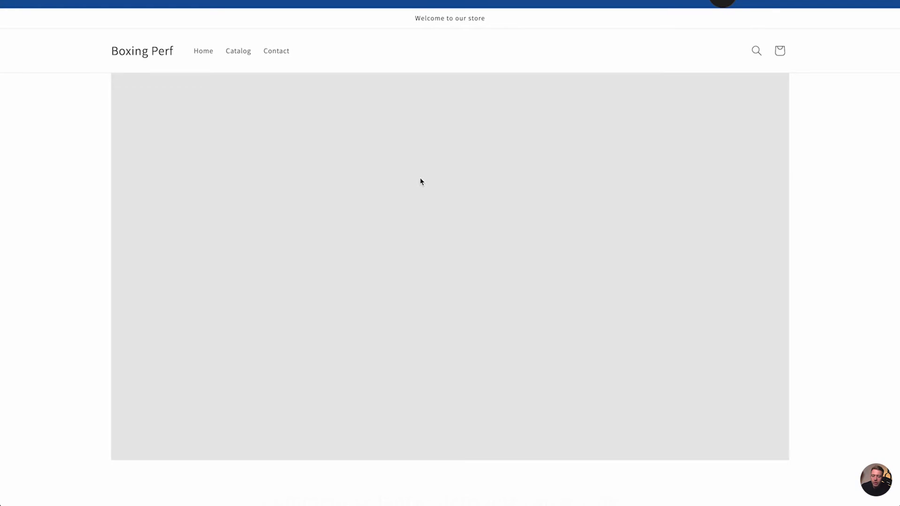
{"action": "scroll", "coordinate": [309, 170], "scroll_direction": "down", "scroll_amount": 10}
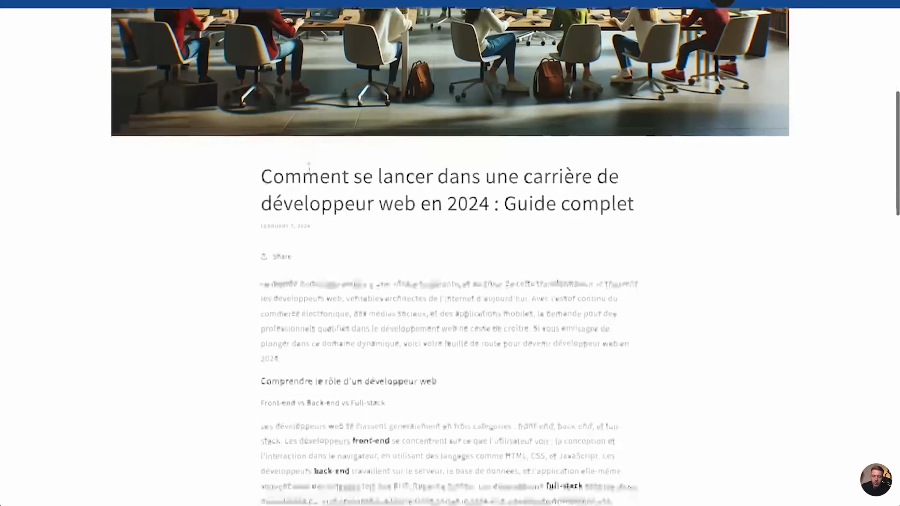
{"action": "scroll", "coordinate": [372, 196], "scroll_direction": "down", "scroll_amount": 20}
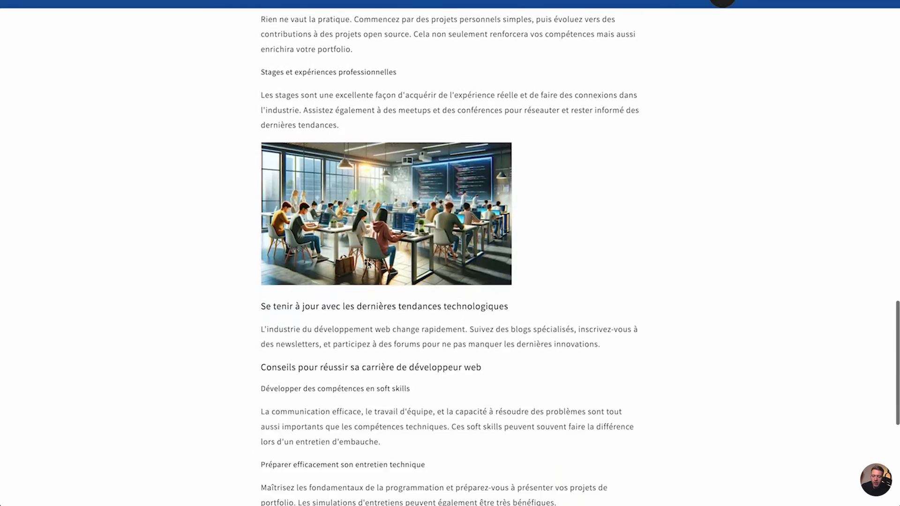
{"action": "scroll", "coordinate": [479, 336], "scroll_direction": "up", "scroll_amount": 20}
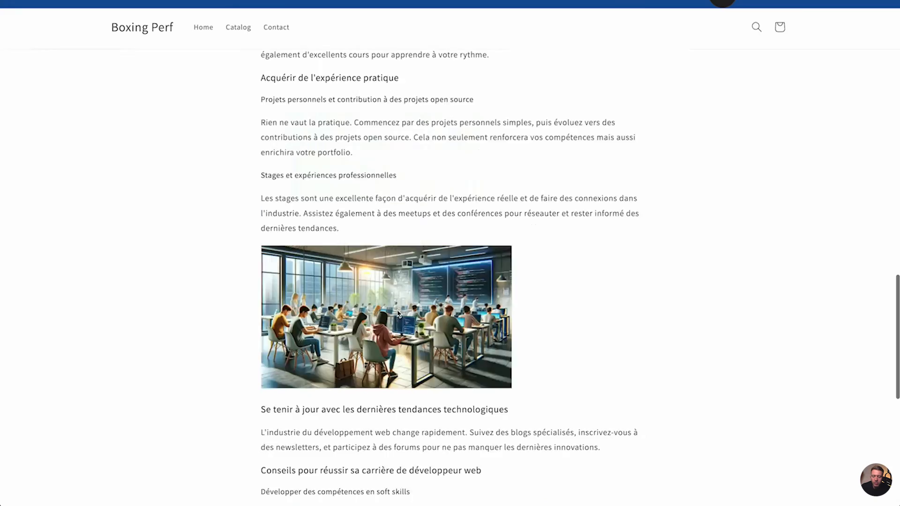
{"action": "scroll", "coordinate": [450, 253], "scroll_direction": "down", "scroll_amount": 15}
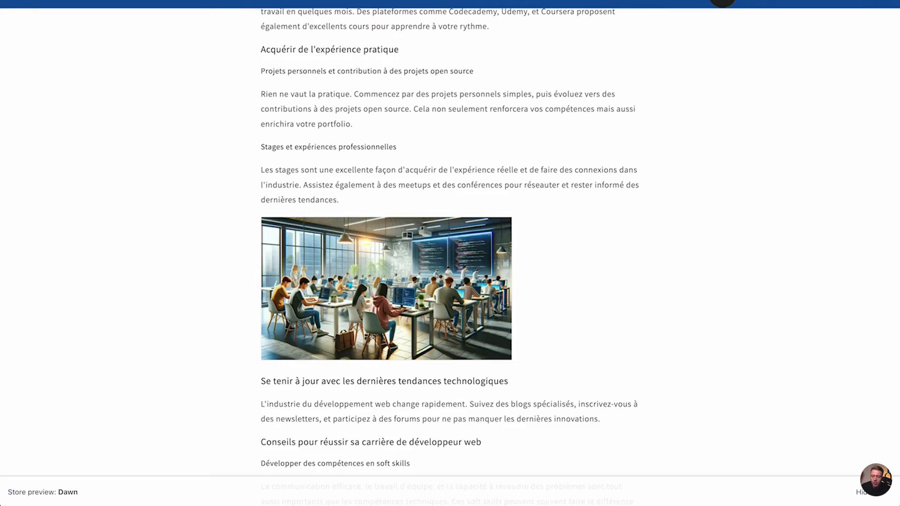
{"action": "scroll", "coordinate": [450, 253], "scroll_direction": "up", "scroll_amount": 15}
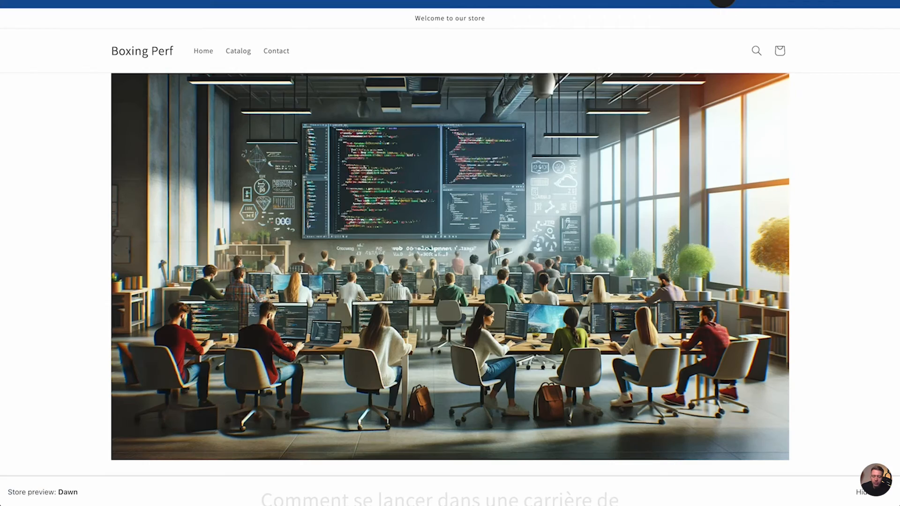
{"action": "key", "text": "super+w"}
Highlight "communication efficace" in the soft skills paragraph and review the article content back to its beginning.
{"action": "left_click_drag", "start_coordinate": [302, 301], "coordinate": [324, 300]}
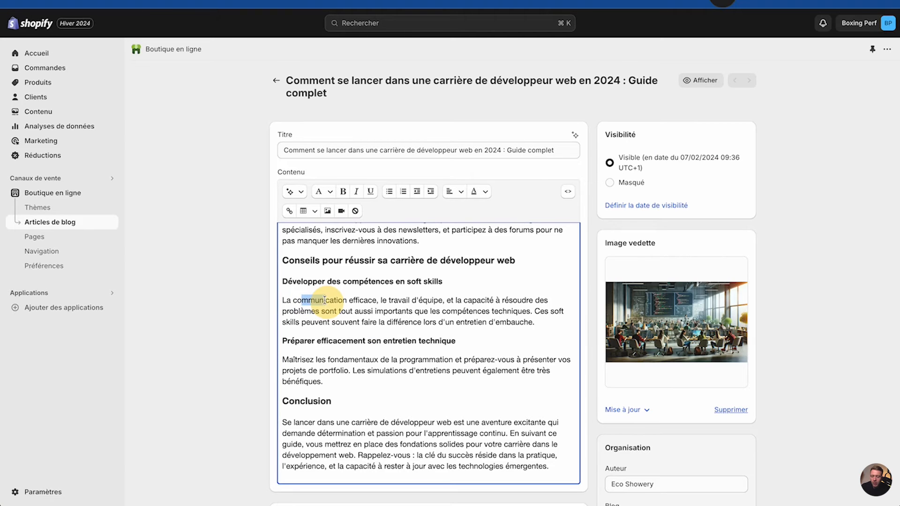
{"action": "left_click", "coordinate": [294, 300]}
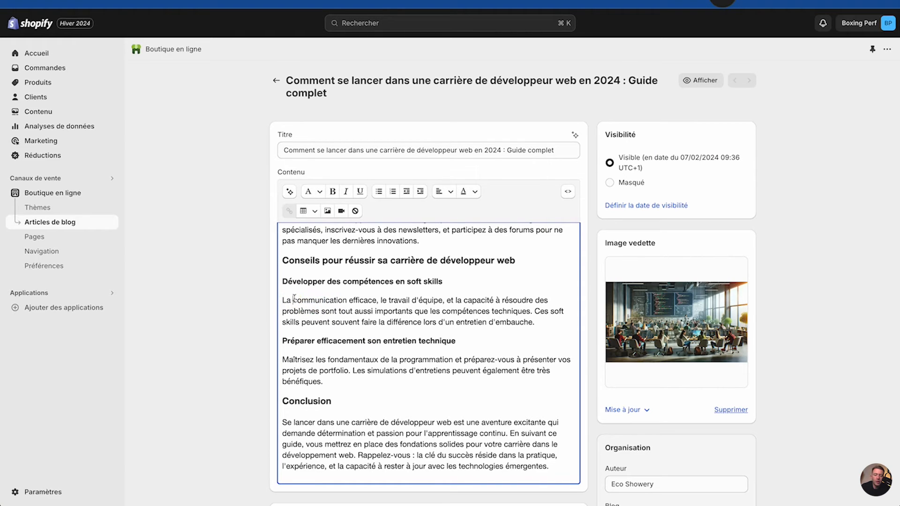
{"action": "left_click_drag", "start_coordinate": [307, 298], "coordinate": [388, 307]}
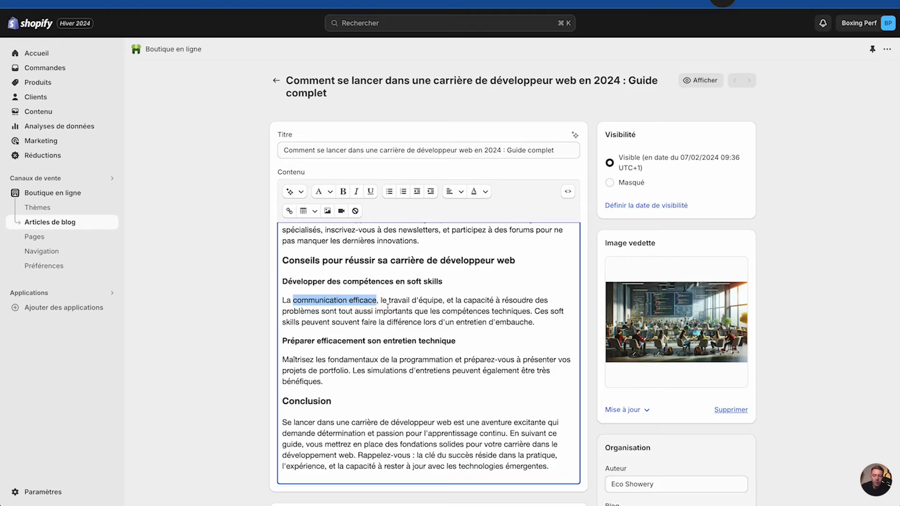
{"action": "scroll", "coordinate": [456, 379], "scroll_direction": "down", "scroll_amount": 3}
{"action": "scroll", "coordinate": [456, 379], "scroll_direction": "down", "scroll_amount": 3}
{"action": "scroll", "coordinate": [469, 323], "scroll_direction": "up", "scroll_amount": 15}
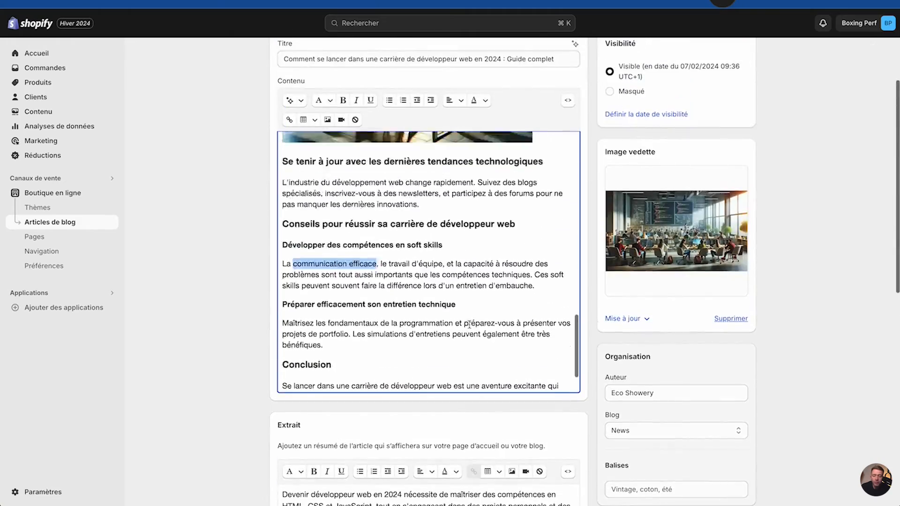
{"action": "scroll", "coordinate": [469, 324], "scroll_direction": "up", "scroll_amount": 10}
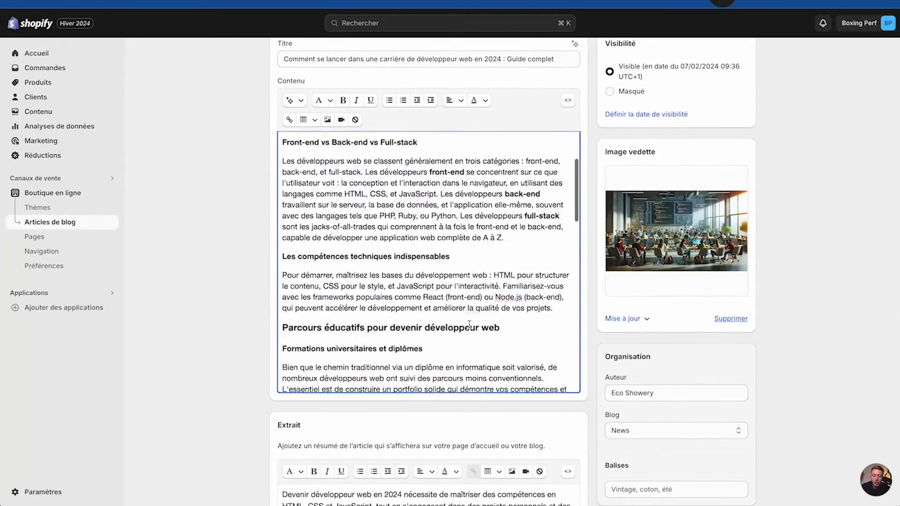
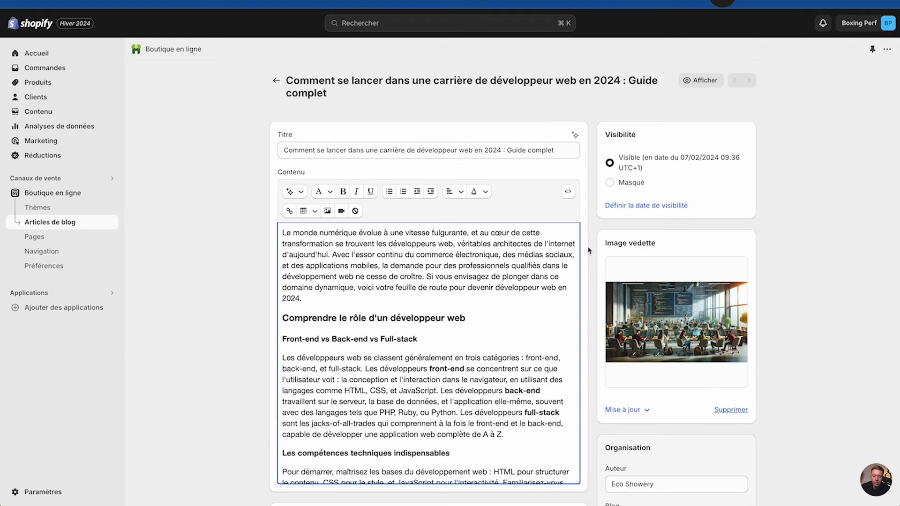
Try to replace the article's author with another person's name.
{"action": "scroll", "coordinate": [589, 251], "scroll_direction": "down", "scroll_amount": 5}
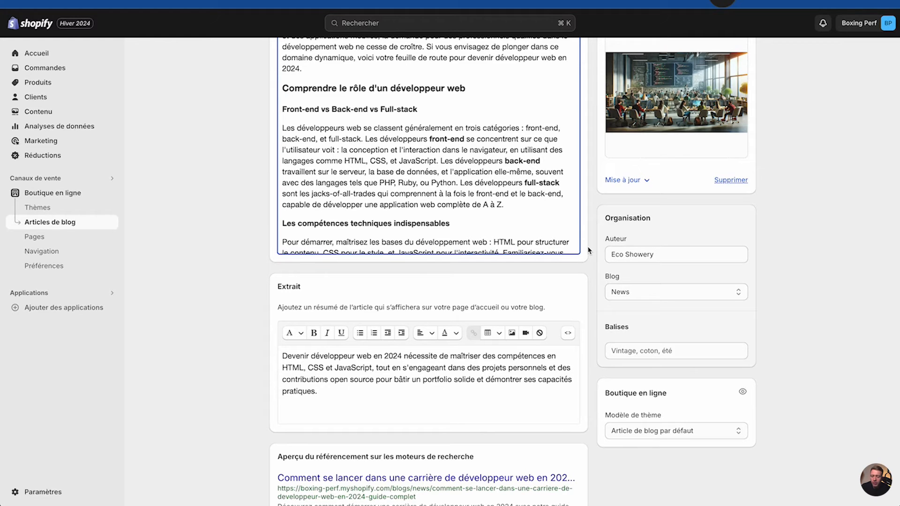
{"action": "left_click", "coordinate": [620, 254]}
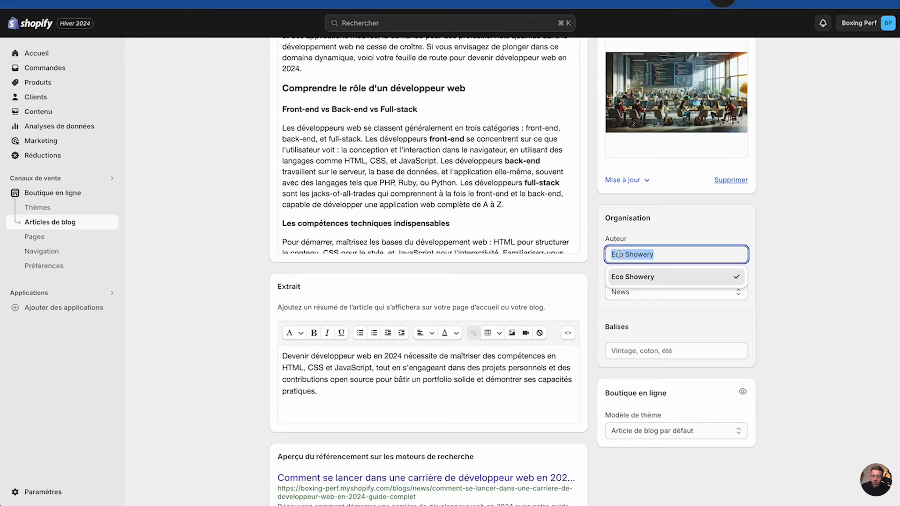
{"action": "type", "text": "Bastien"}
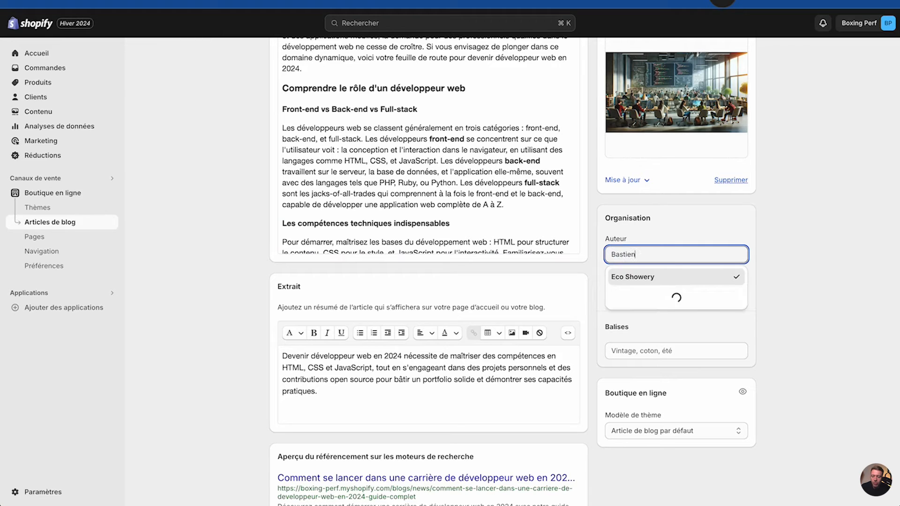
{"action": "key", "text": "super+s"}
{"action": "key", "text": "BackSpace"}
{"action": "left_click", "coordinate": [648, 280]}
{"action": "left_click", "coordinate": [636, 295]}
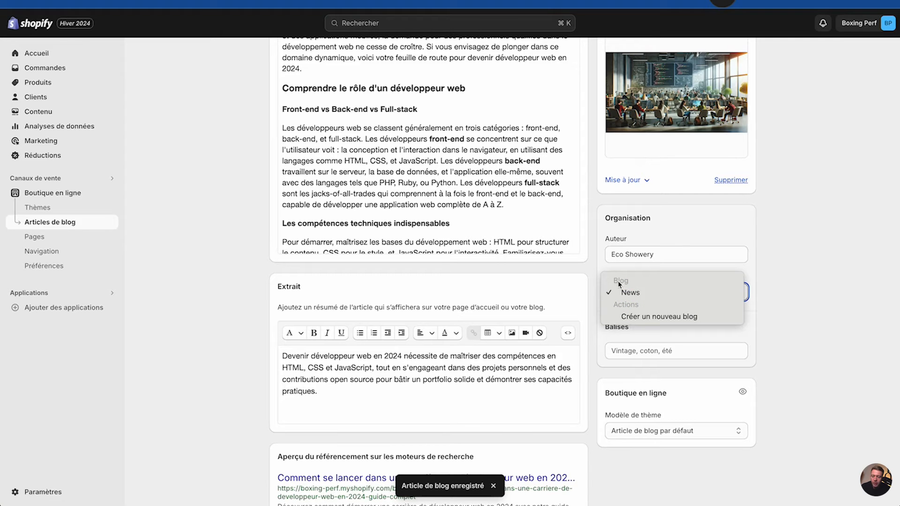
{"action": "left_click", "coordinate": [774, 282]}
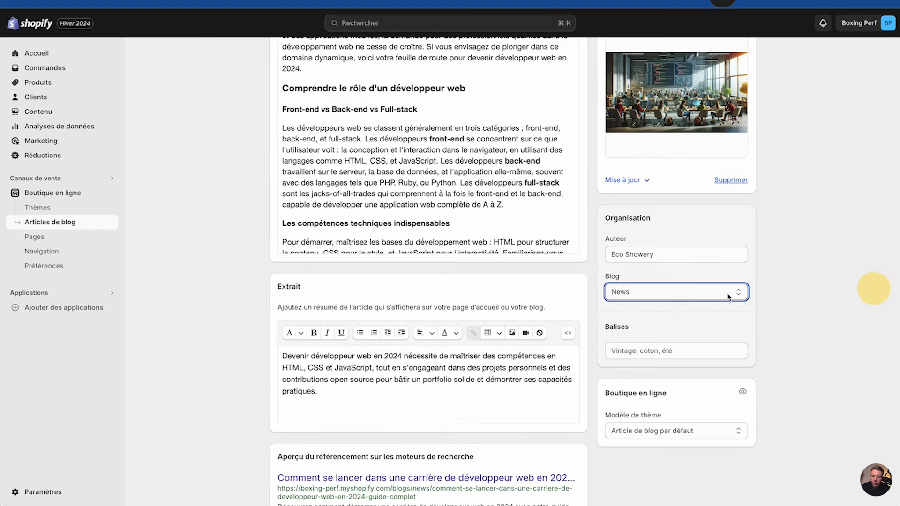
{"action": "left_click", "coordinate": [615, 352]}
{"action": "type", "text": "web developpeur"}
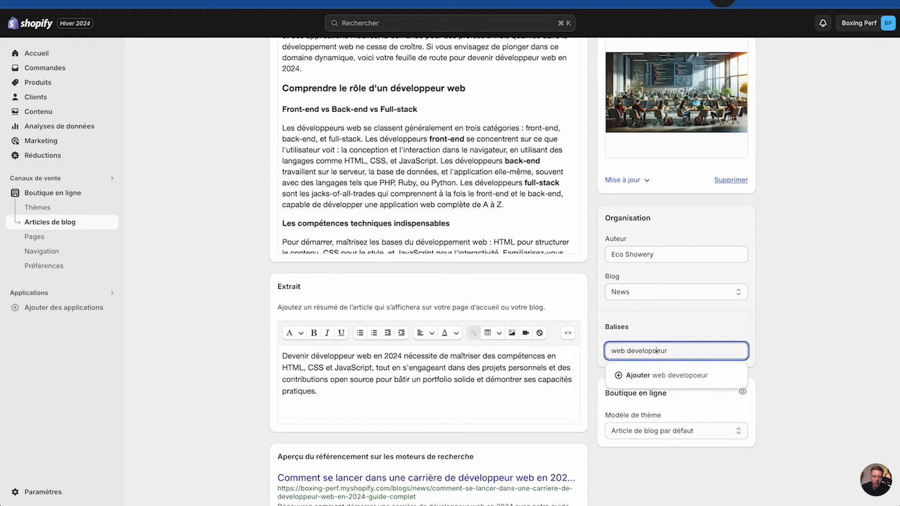
{"action": "left_click", "coordinate": [634, 375]}
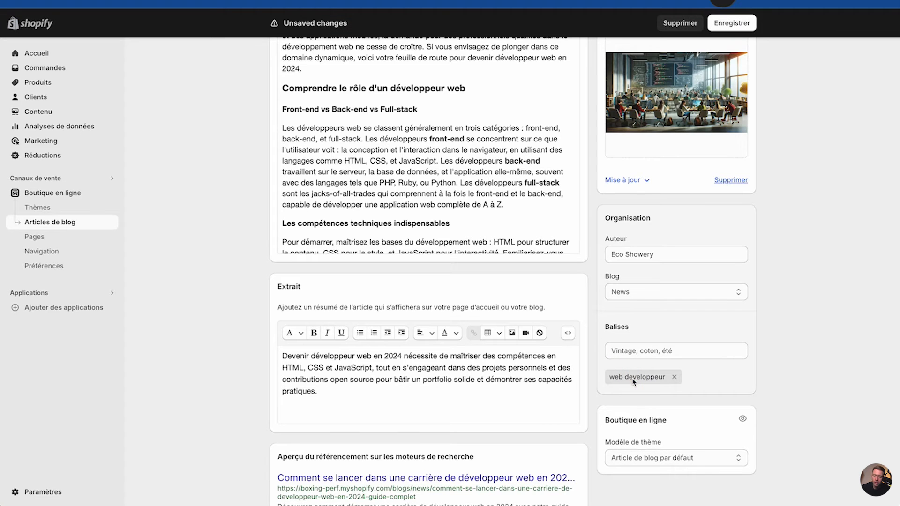
{"action": "left_click", "coordinate": [675, 378]}
Add the tag "site internet" to the article and save it.
{"action": "left_click", "coordinate": [631, 347]}
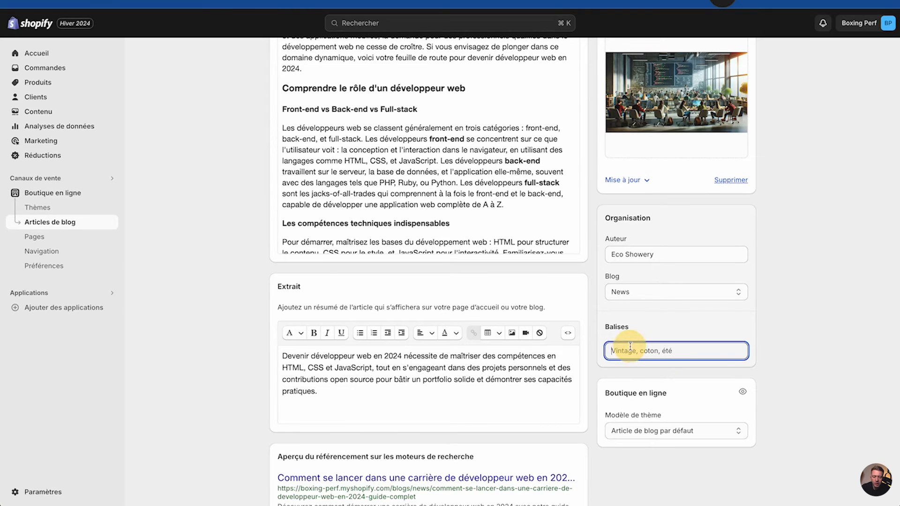
{"action": "type", "text": "site internet"}
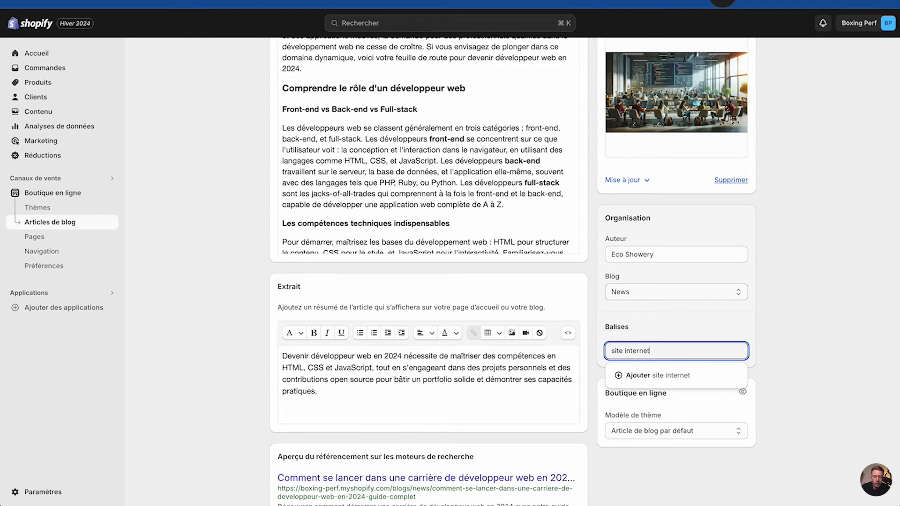
{"action": "key", "text": "Return"}
{"action": "scroll", "coordinate": [661, 384], "scroll_direction": "down", "scroll_amount": 2}
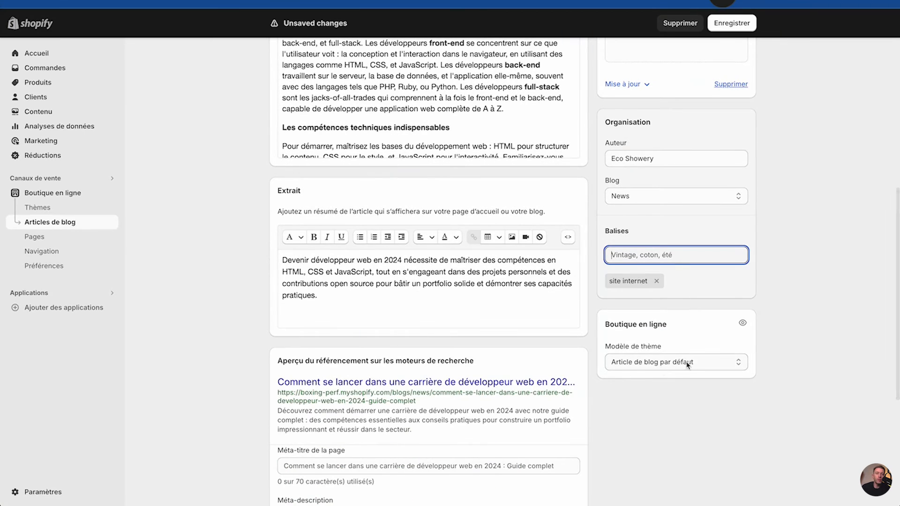
{"action": "left_click", "coordinate": [732, 23]}
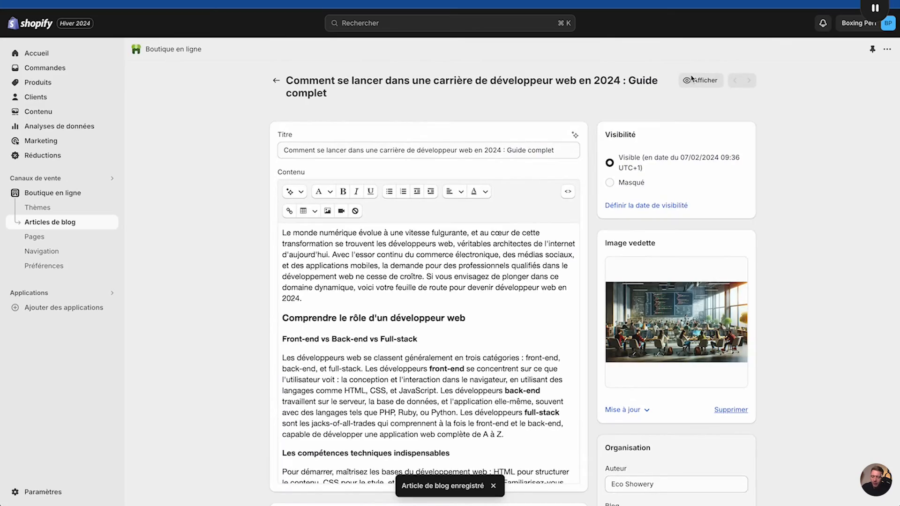
Preview the saved article in the online store from its featured image to its conclusion, and close the preview.
{"action": "left_click", "coordinate": [691, 79]}
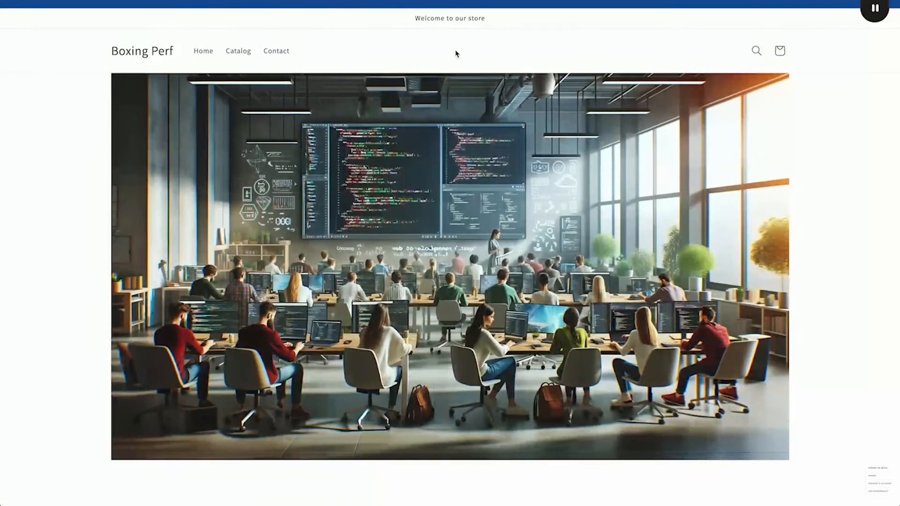
{"action": "scroll", "coordinate": [503, 298], "scroll_direction": "down", "scroll_amount": 20}
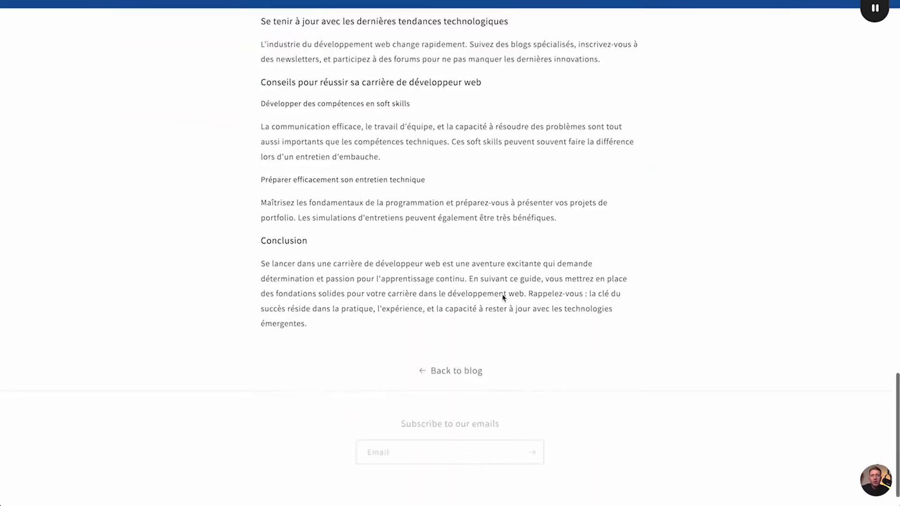
{"action": "scroll", "coordinate": [503, 298], "scroll_direction": "up", "scroll_amount": 20}
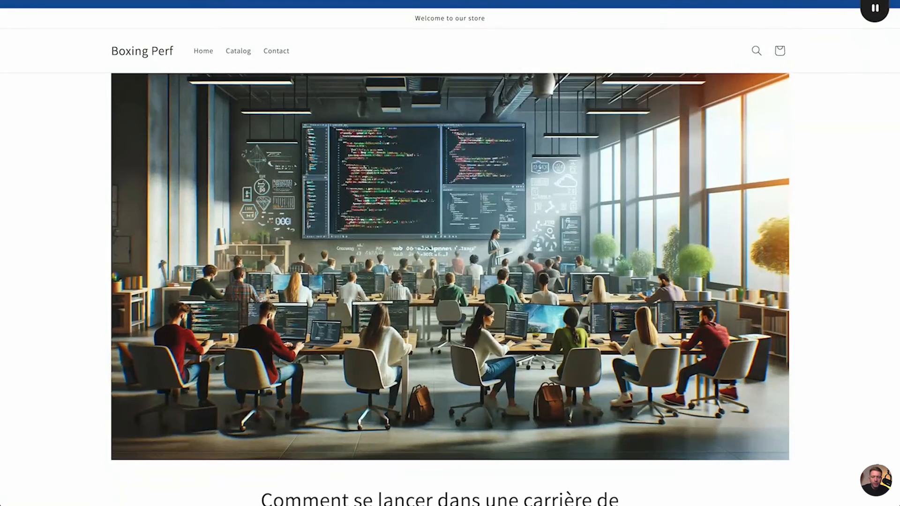
{"action": "key", "text": "super+w"}
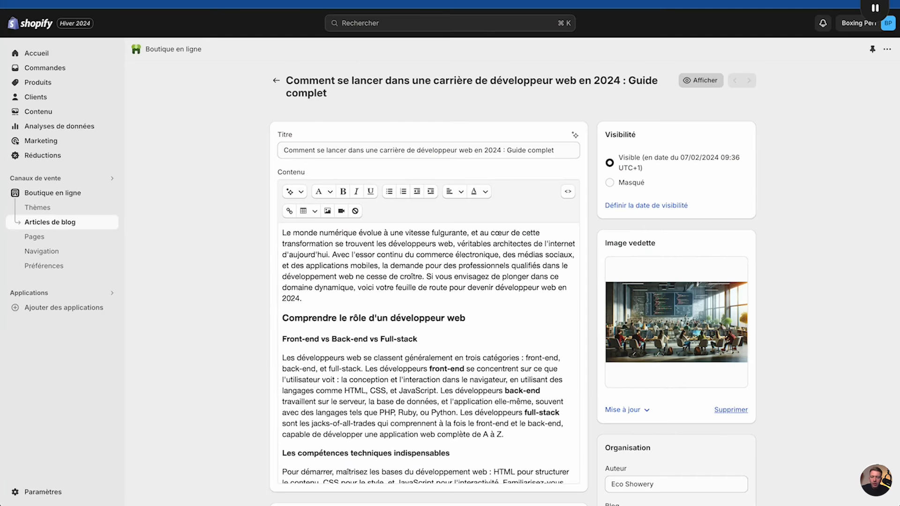
Customize the current Dawn theme and bring up the "Article de blog par défaut" template in the theme editor.
{"action": "left_click", "coordinate": [61, 195]}
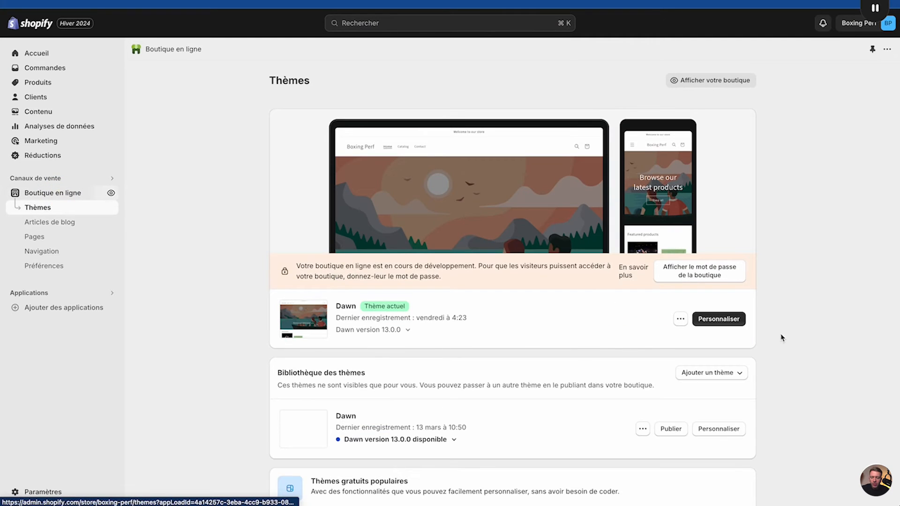
{"action": "left_click", "coordinate": [718, 319]}
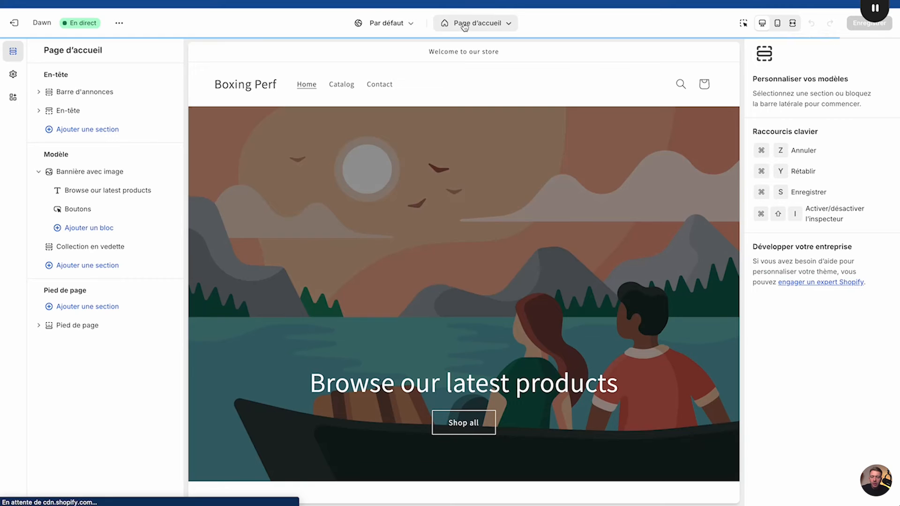
{"action": "left_click", "coordinate": [471, 22]}
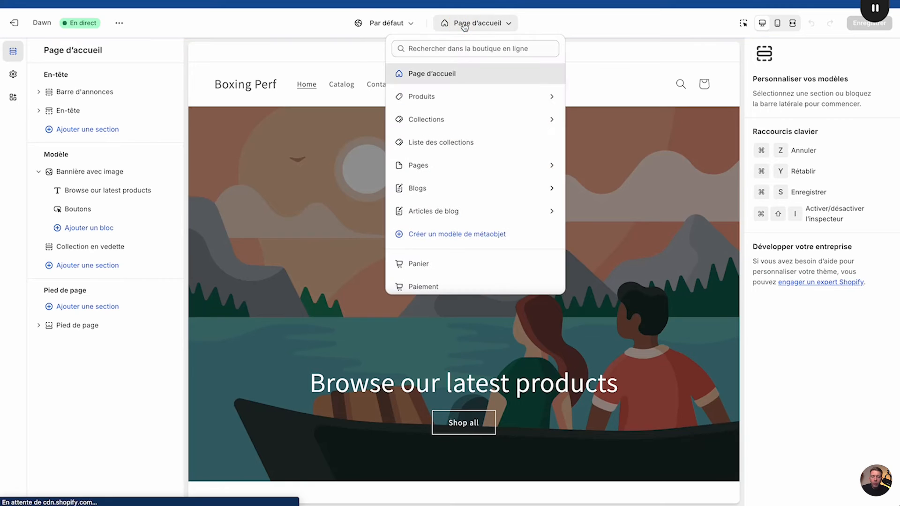
{"action": "left_click", "coordinate": [428, 190]}
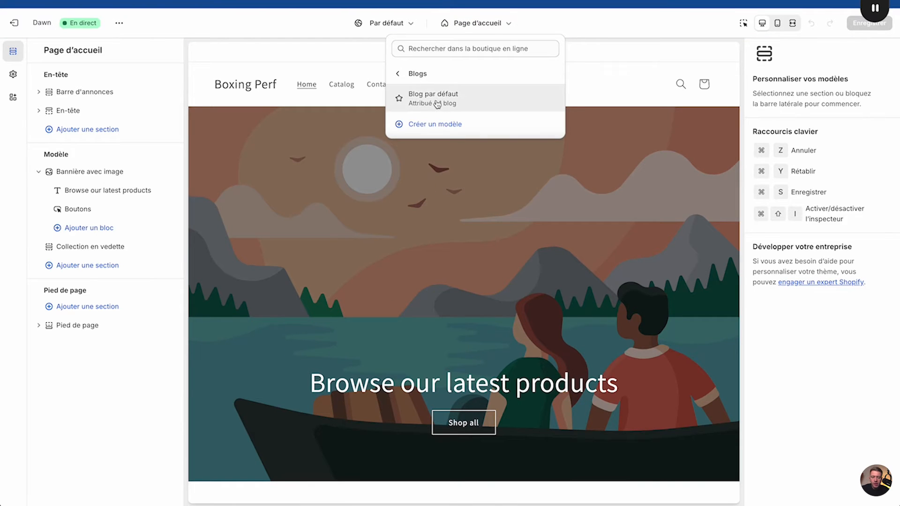
{"action": "left_click", "coordinate": [398, 74]}
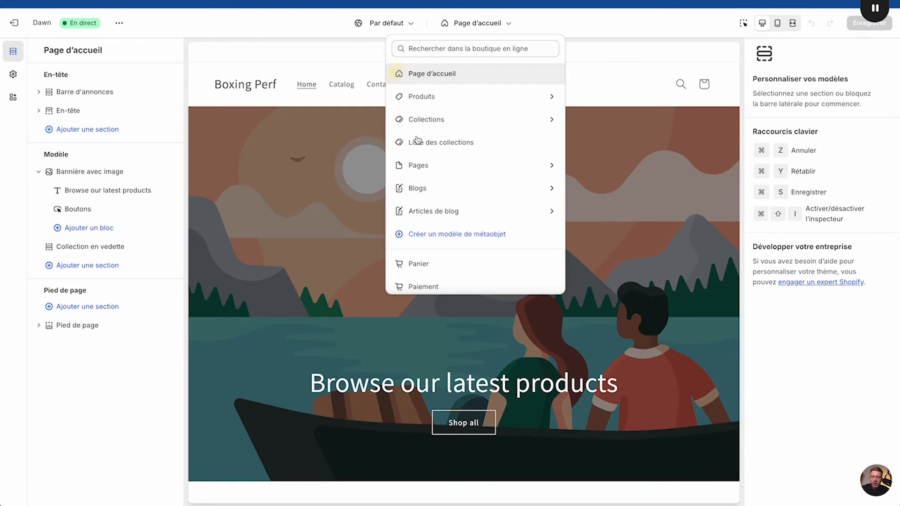
{"action": "left_click", "coordinate": [437, 215]}
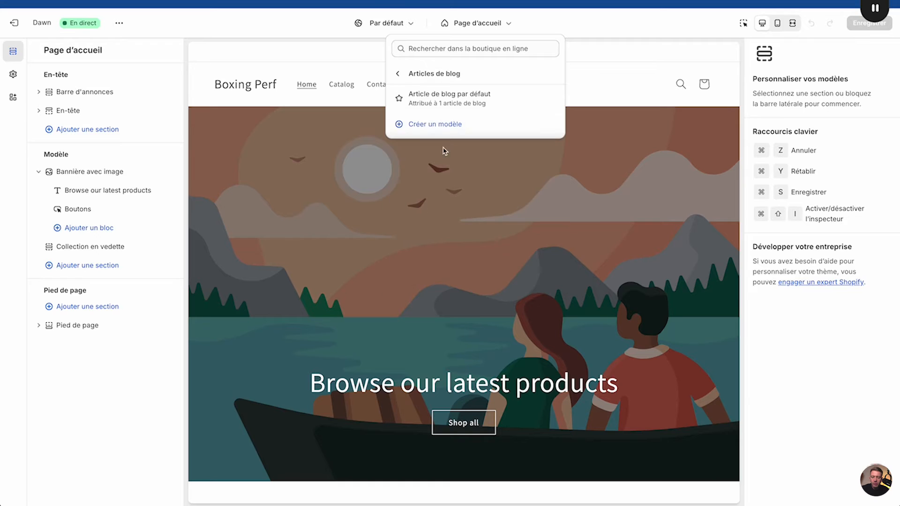
{"action": "left_click", "coordinate": [440, 100]}
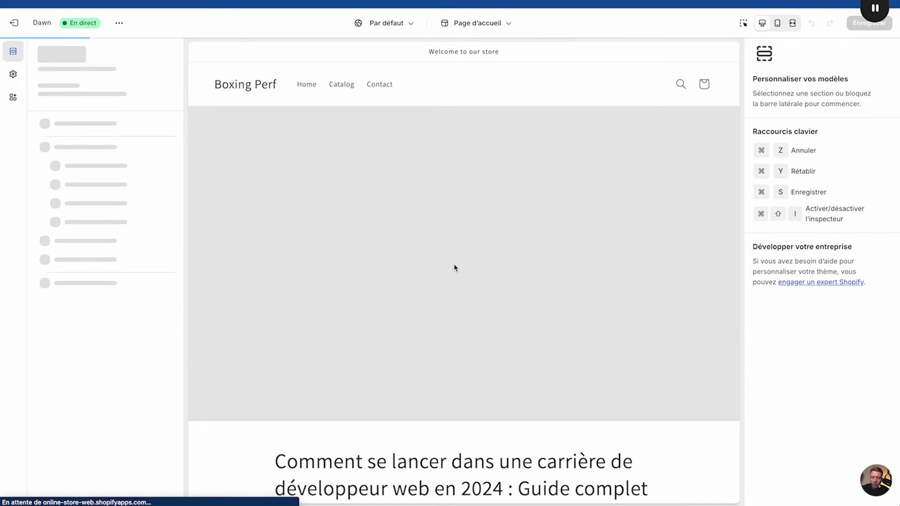
{"action": "scroll", "coordinate": [454, 268], "scroll_direction": "down", "scroll_amount": 20}
{"action": "scroll", "coordinate": [454, 268], "scroll_direction": "down", "scroll_amount": 3}
{"action": "scroll", "coordinate": [453, 267], "scroll_direction": "up", "scroll_amount": 20}
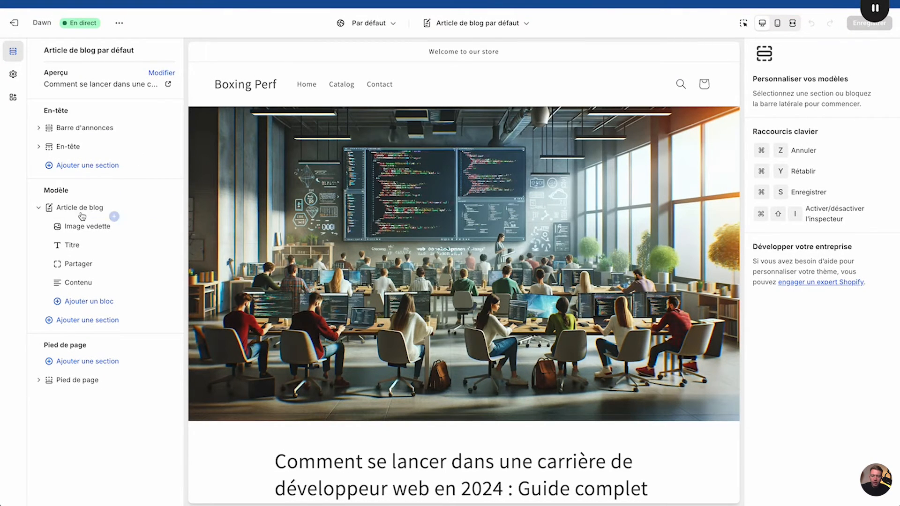
Create a blog article template named "Web" based on "Article de blog par défaut" and check the article template list.
{"action": "left_click", "coordinate": [465, 29]}
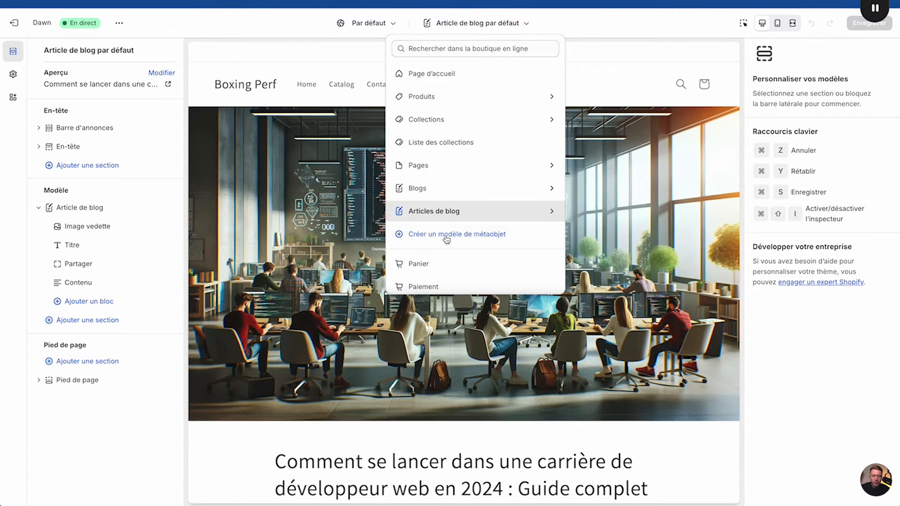
{"action": "left_click", "coordinate": [453, 210]}
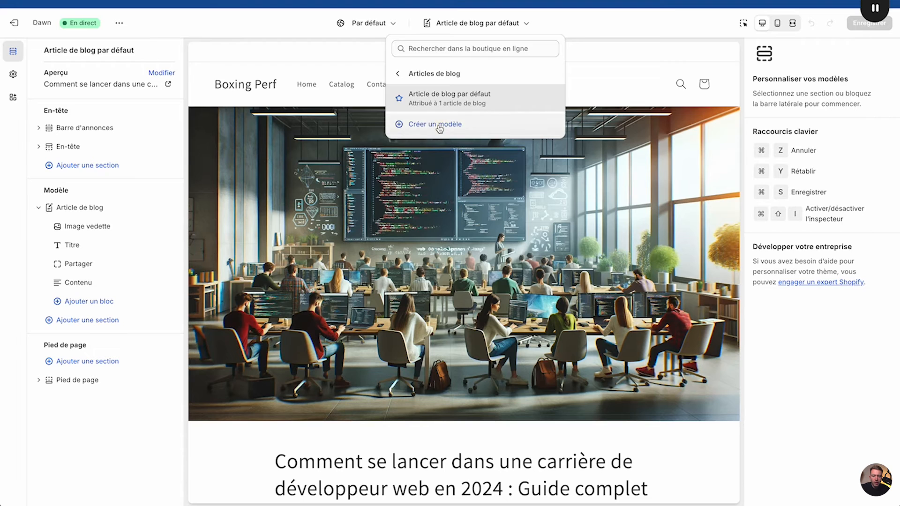
{"action": "left_click", "coordinate": [422, 124]}
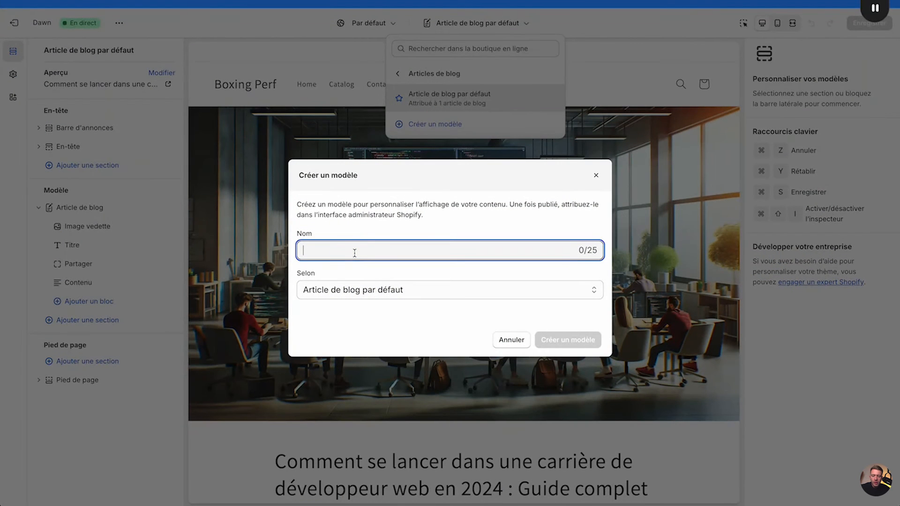
{"action": "type", "text": "Web"}
{"action": "left_click", "coordinate": [367, 290]}
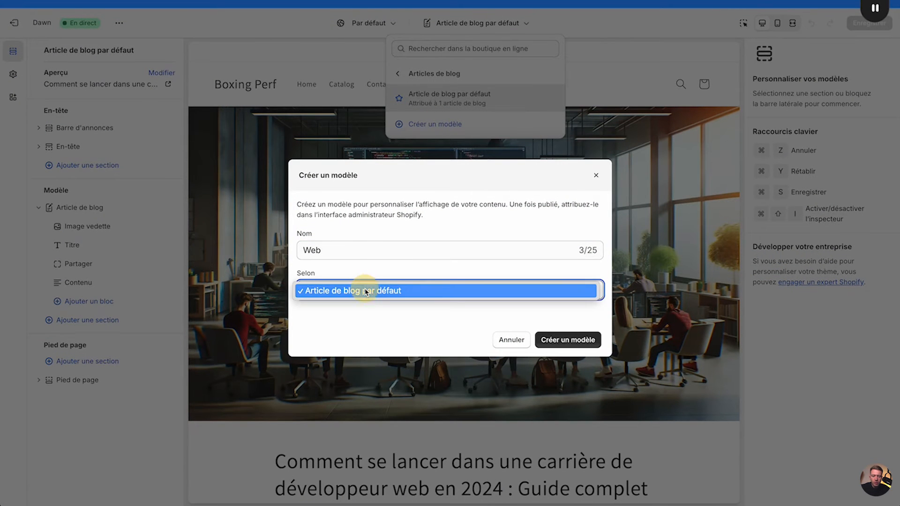
{"action": "left_click", "coordinate": [388, 293]}
{"action": "left_click", "coordinate": [544, 339]}
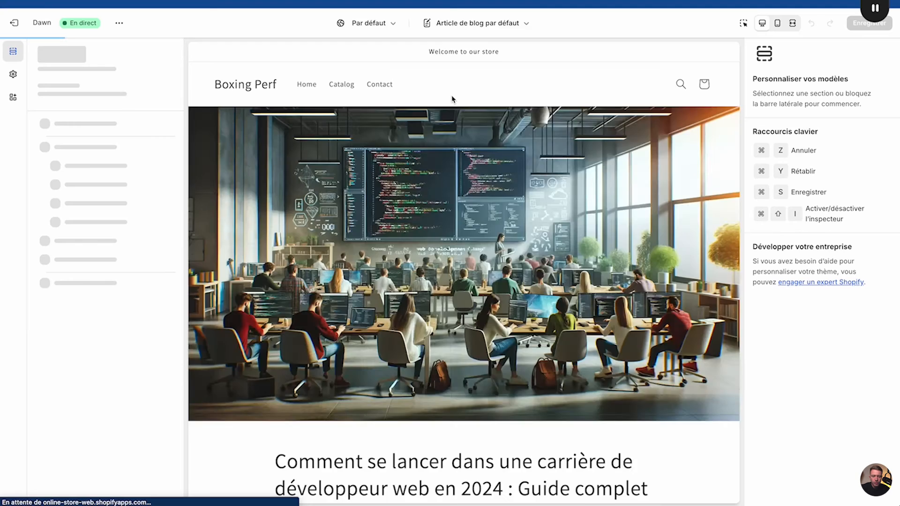
{"action": "left_click", "coordinate": [491, 24]}
{"action": "left_click", "coordinate": [438, 211]}
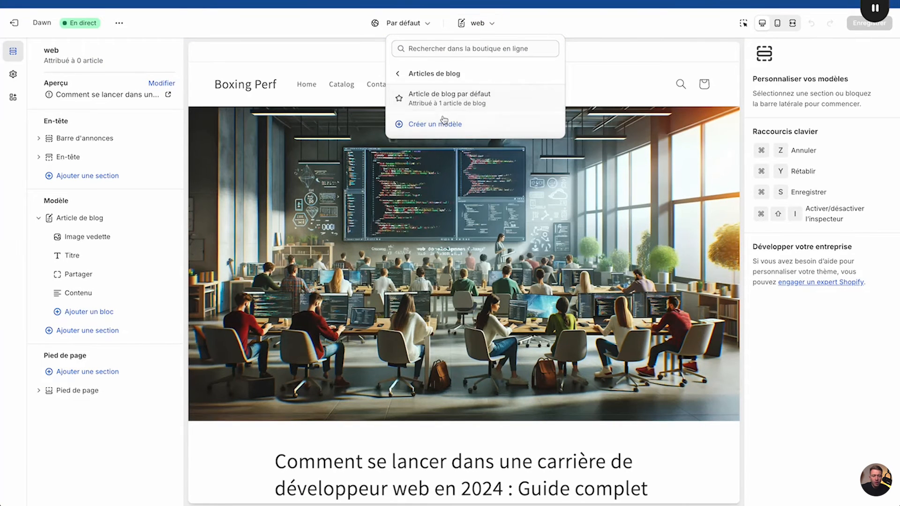
{"action": "left_click", "coordinate": [513, 274]}
Try the Moyenne height for the web template's featured image, and set it to Petit.
{"action": "left_click", "coordinate": [95, 219]}
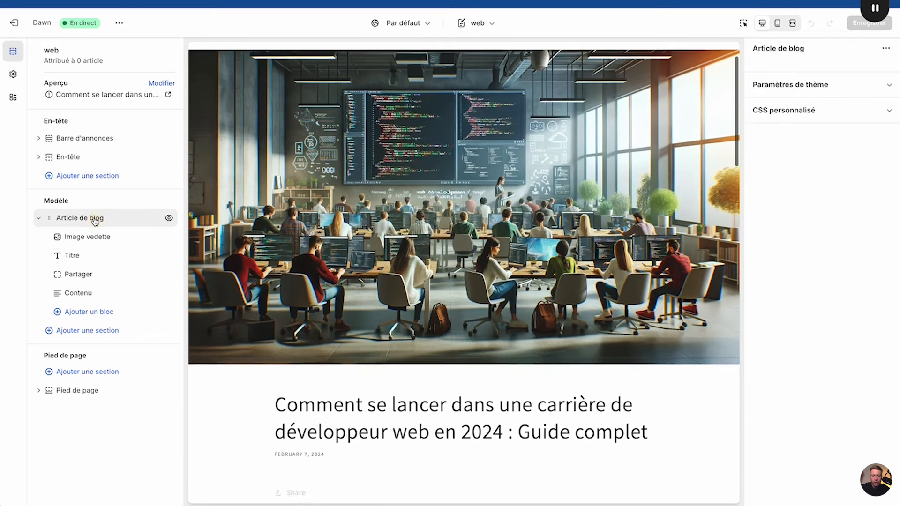
{"action": "left_click", "coordinate": [122, 240]}
{"action": "left_click", "coordinate": [820, 87]}
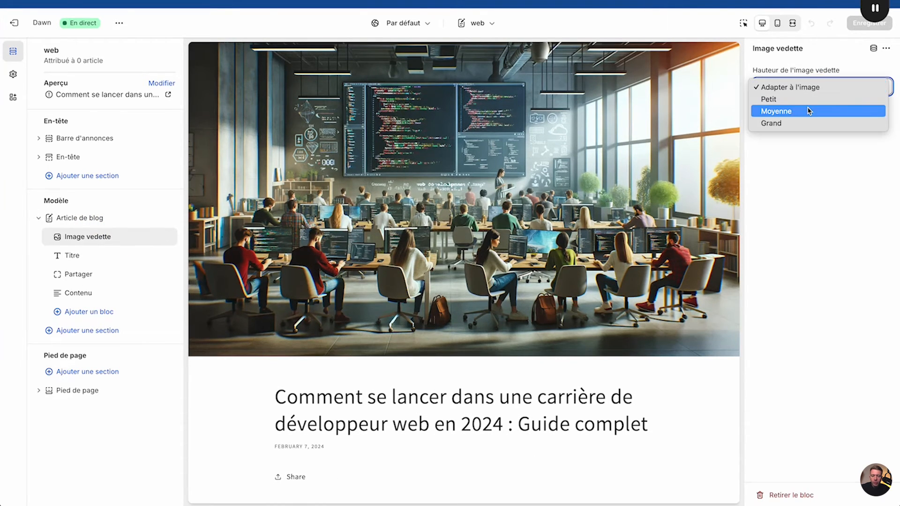
{"action": "left_click", "coordinate": [807, 111]}
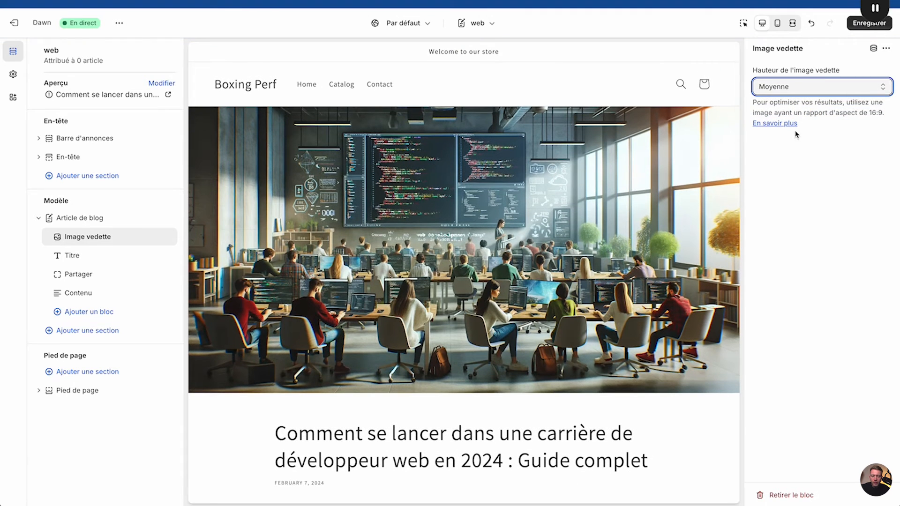
{"action": "left_click", "coordinate": [846, 90]}
{"action": "left_click", "coordinate": [797, 74]}
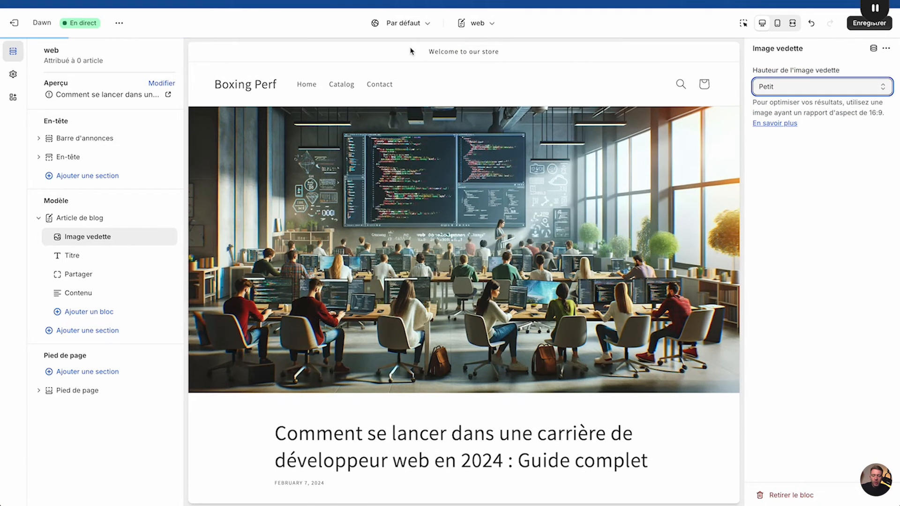
Compare the article's layout in the mobile and full-width previews, ending on the mobile preview.
{"action": "left_click", "coordinate": [777, 23]}
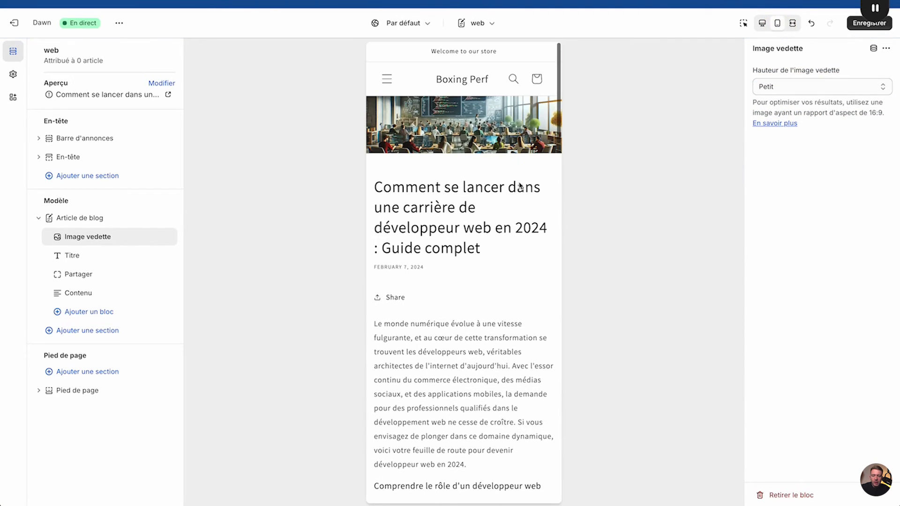
{"action": "left_click", "coordinate": [792, 24]}
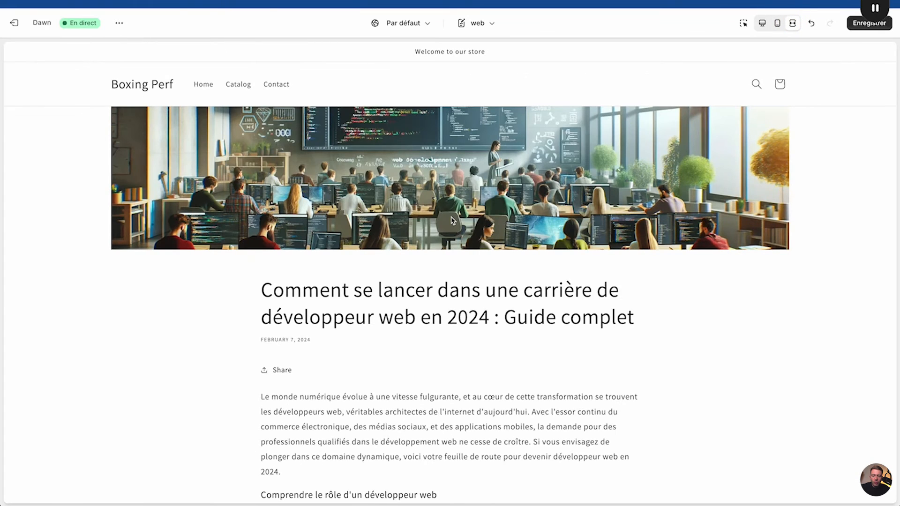
{"action": "left_click", "coordinate": [777, 23]}
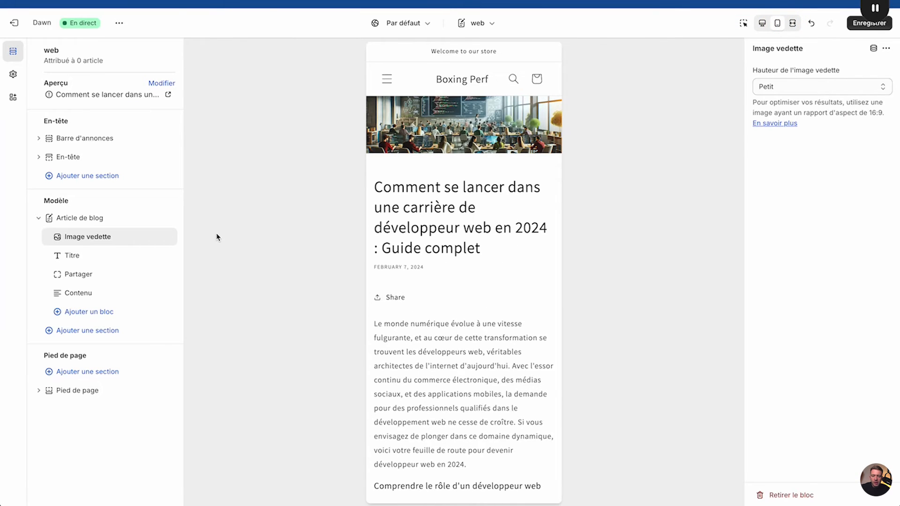
Try out the author and date display options of the template's title block.
{"action": "left_click", "coordinate": [83, 256]}
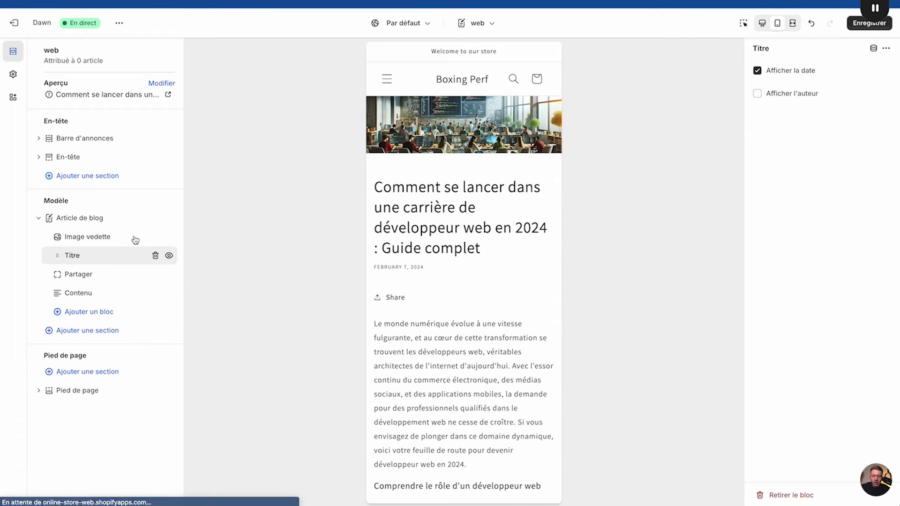
{"action": "left_click", "coordinate": [758, 95]}
{"action": "left_click", "coordinate": [758, 71]}
{"action": "left_click", "coordinate": [758, 71]}
Set the share block's text to "Partagez" and move the block below Contenu in the blog article section.
{"action": "left_click", "coordinate": [108, 277]}
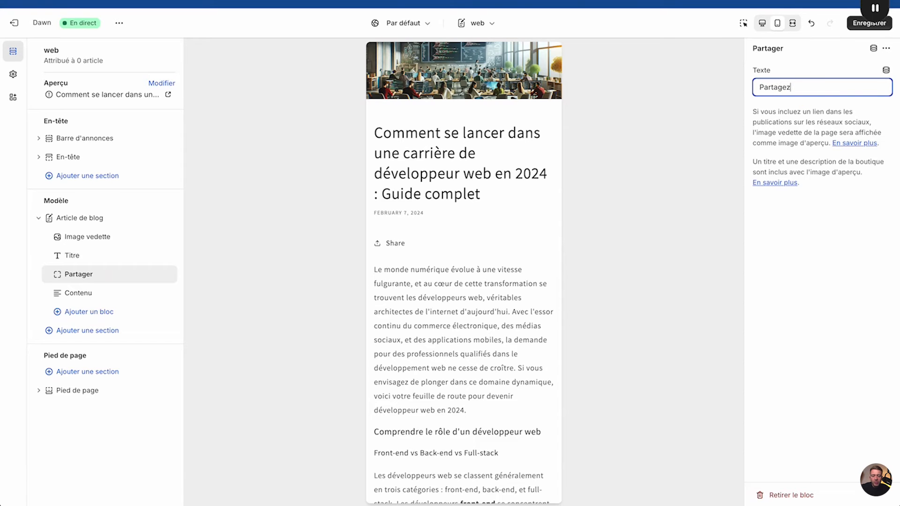
{"action": "left_click_drag", "start_coordinate": [120, 277], "coordinate": [112, 295]}
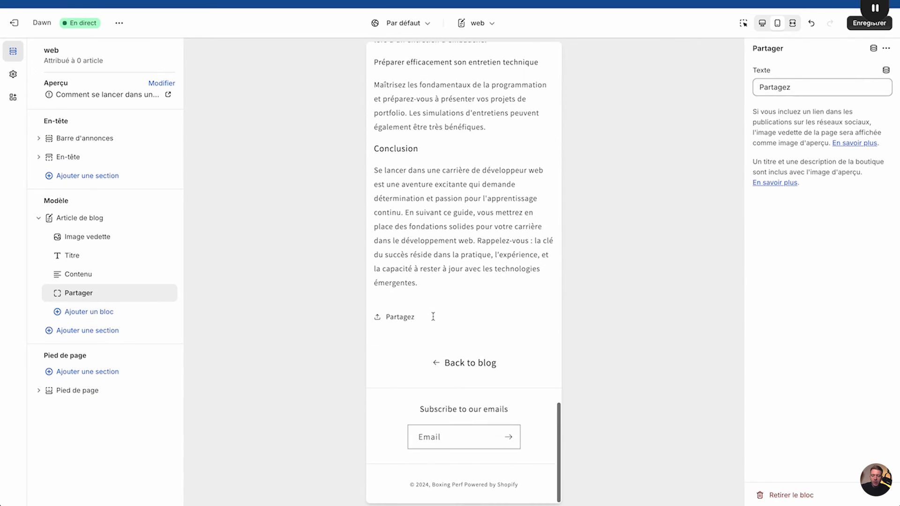
Check which blocks and app blocks can be added to the article section and look over the article preview.
{"action": "left_click", "coordinate": [70, 313]}
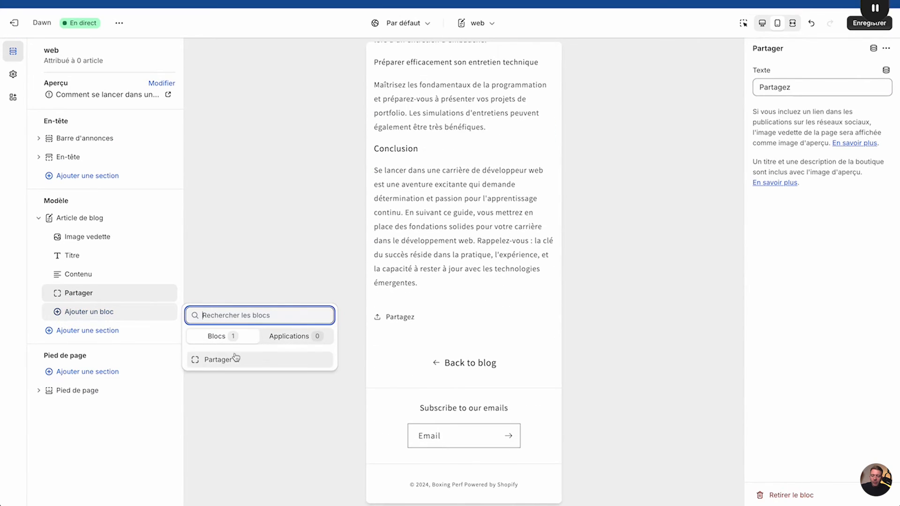
{"action": "left_click", "coordinate": [286, 340]}
{"action": "left_click", "coordinate": [216, 340]}
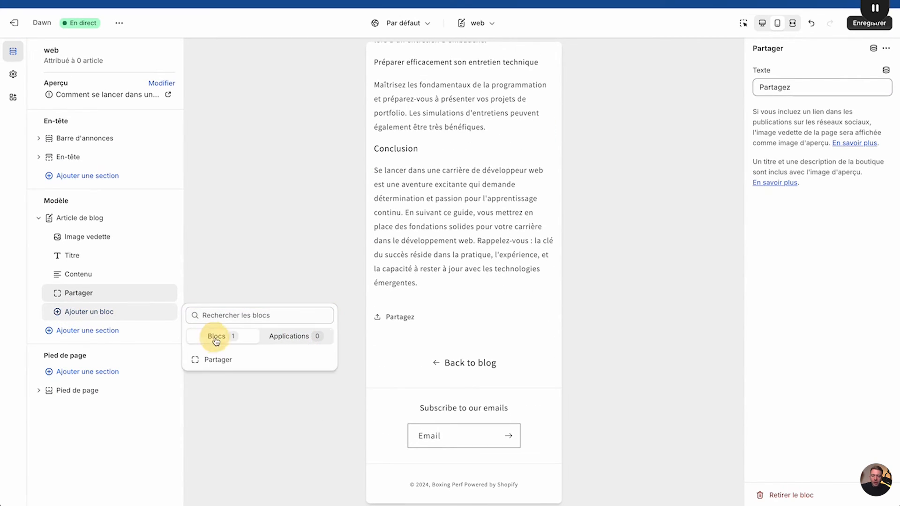
{"action": "left_click", "coordinate": [250, 230]}
{"action": "scroll", "coordinate": [494, 277], "scroll_direction": "up", "scroll_amount": 15}
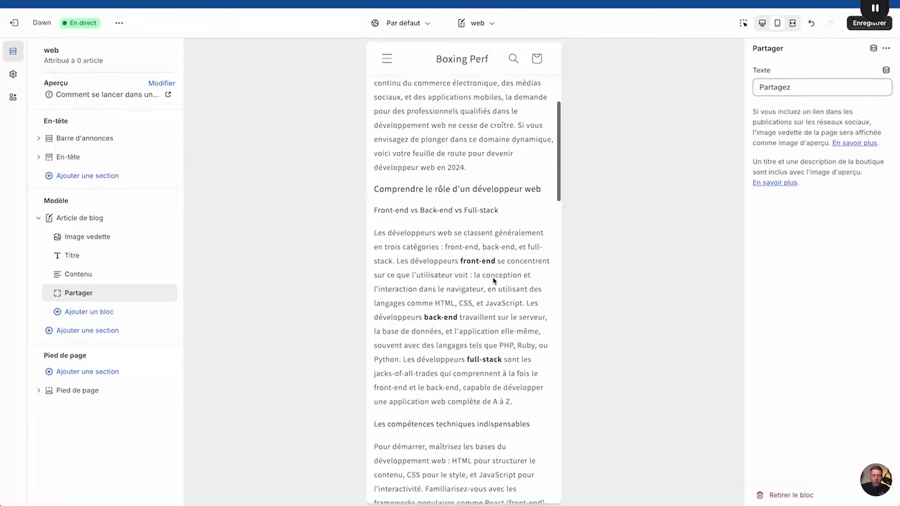
{"action": "scroll", "coordinate": [493, 277], "scroll_direction": "up", "scroll_amount": 5}
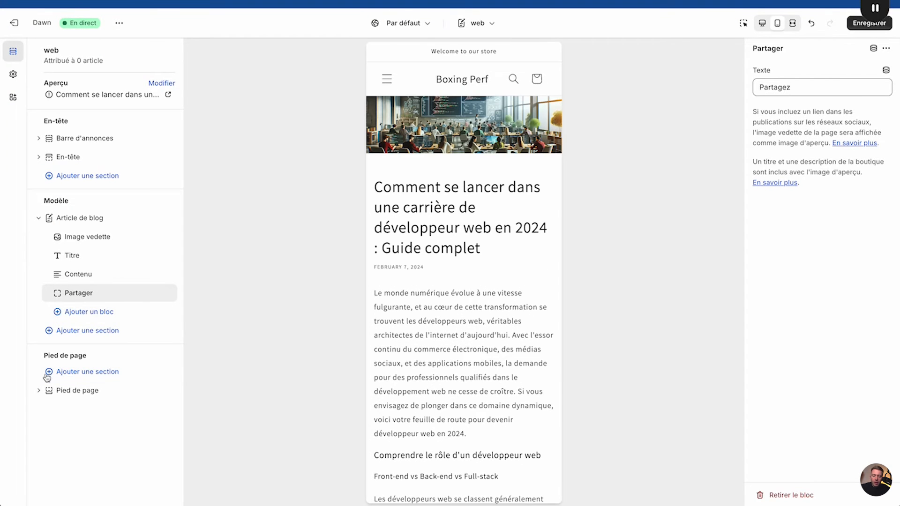
Add a Contenu réductible section to the web template and set its title to "FAQs".
{"action": "left_click", "coordinate": [100, 331]}
{"action": "scroll", "coordinate": [267, 422], "scroll_direction": "down", "scroll_amount": 2}
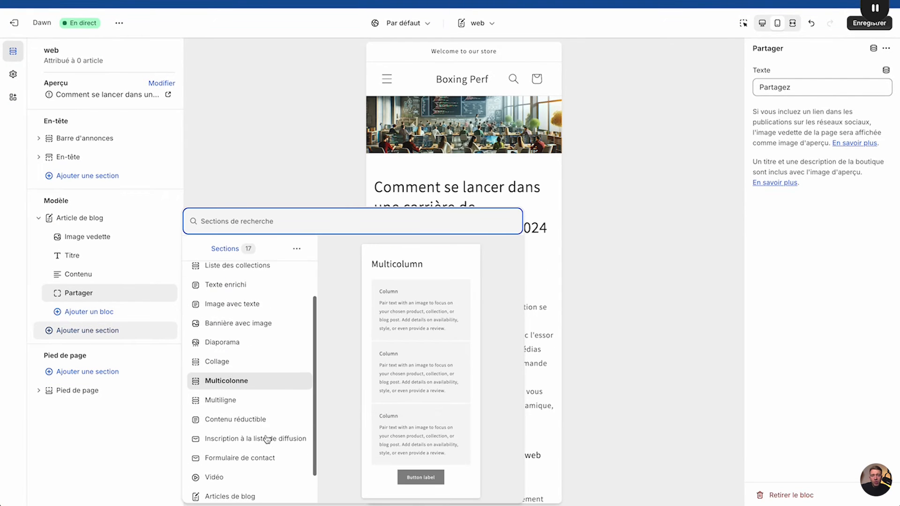
{"action": "left_click", "coordinate": [245, 473]}
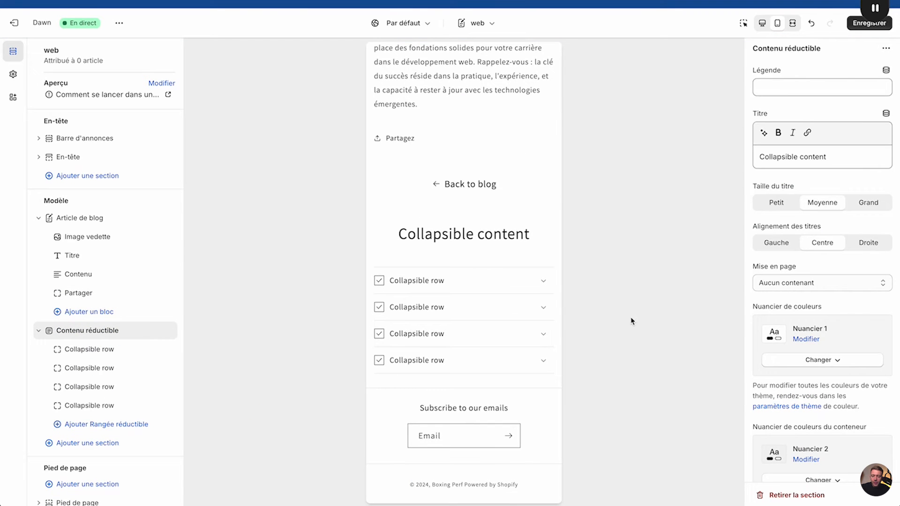
{"action": "left_click", "coordinate": [854, 157]}
{"action": "key", "text": "super+a"}
{"action": "type", "text": "F"}
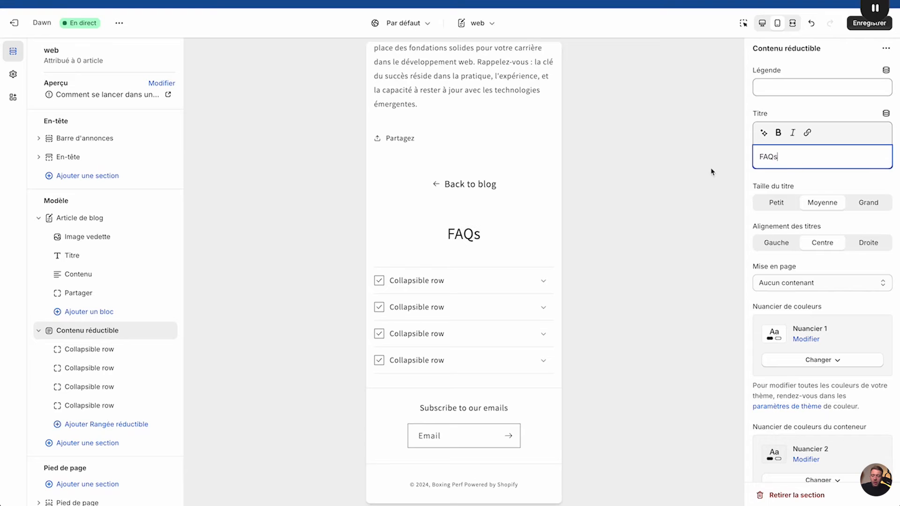
Open the first collapsible row's settings and show the FAQs section in the desktop preview.
{"action": "left_click", "coordinate": [110, 349]}
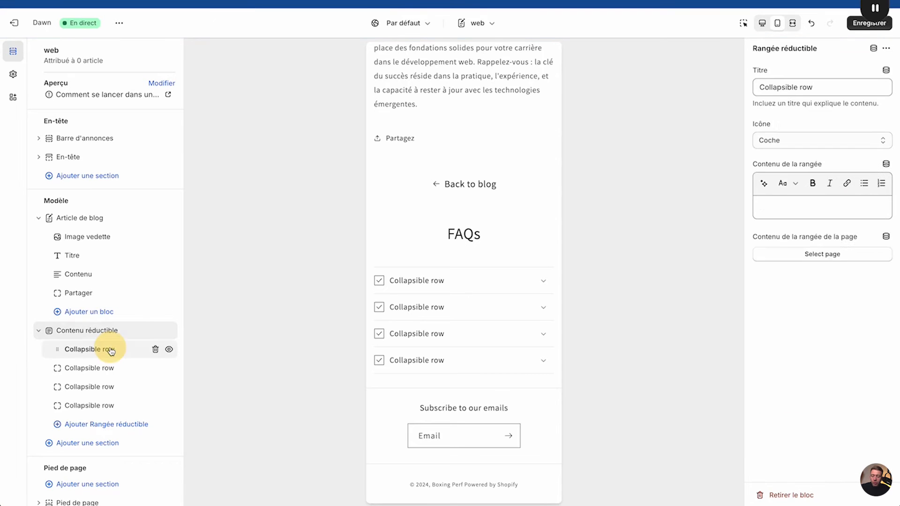
{"action": "left_click", "coordinate": [762, 23]}
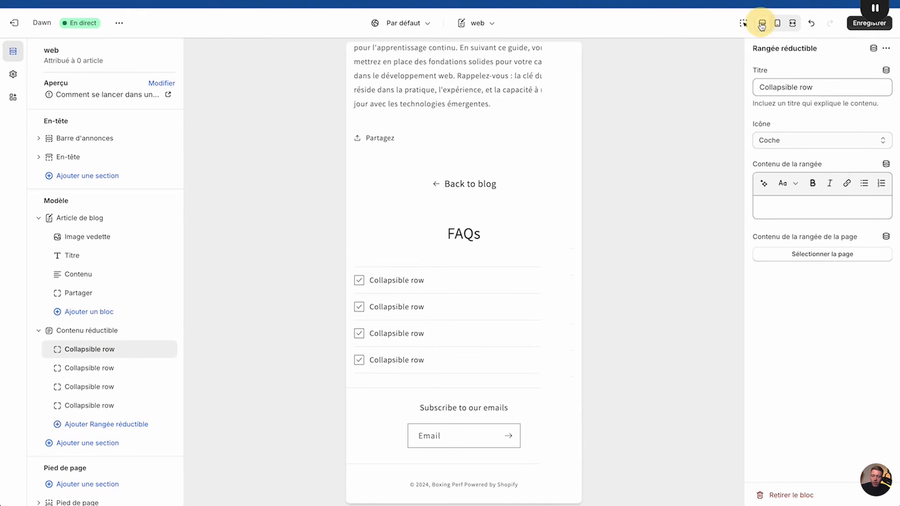
{"action": "scroll", "coordinate": [469, 243], "scroll_direction": "up", "scroll_amount": 5}
{"action": "scroll", "coordinate": [469, 243], "scroll_direction": "down", "scroll_amount": 8}
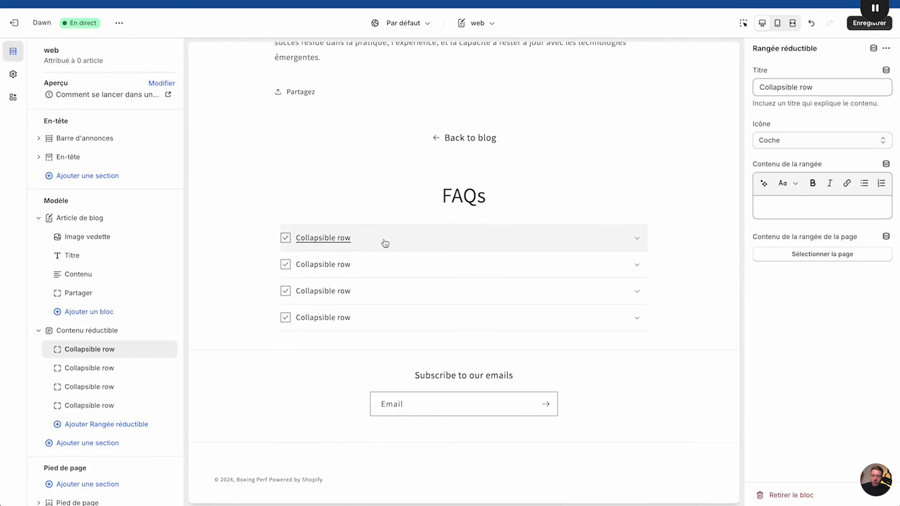
Copy the FAQ question "Dois-je apprendre le design pour devenir développeur web ?" from ChatGPT's SEO Writer into the first collapsible row's title.
{"action": "key", "text": "ctrl+Up"}
{"action": "left_click", "coordinate": [631, 170]}
{"action": "scroll", "coordinate": [422, 110], "scroll_direction": "up", "scroll_amount": 10}
{"action": "scroll", "coordinate": [385, 108], "scroll_direction": "down", "scroll_amount": 2}
{"action": "scroll", "coordinate": [375, 106], "scroll_direction": "up", "scroll_amount": 1}
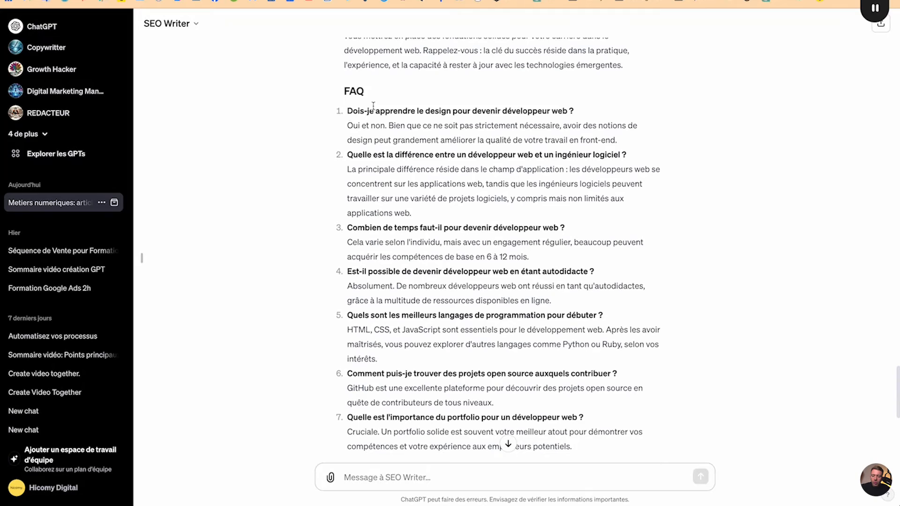
{"action": "left_click_drag", "start_coordinate": [348, 114], "coordinate": [630, 110]}
{"action": "key", "text": "super+c"}
{"action": "key", "text": "ctrl+Up"}
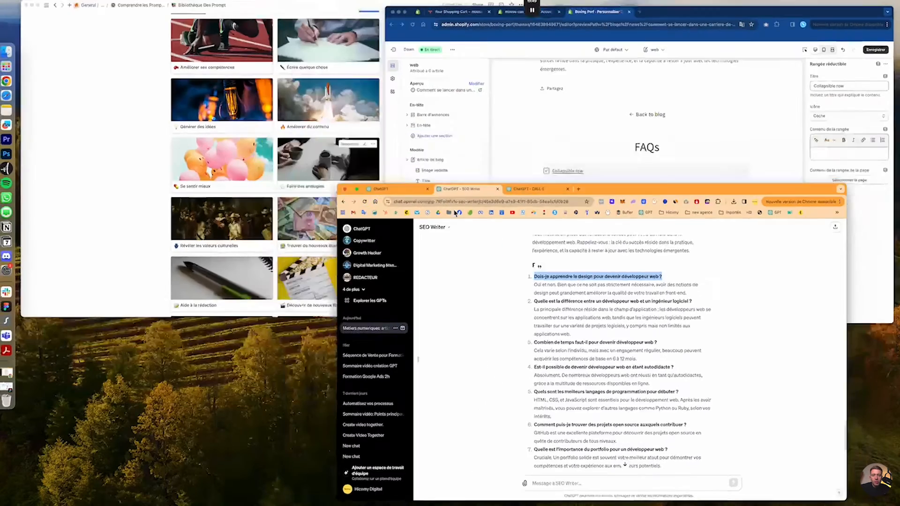
{"action": "left_click", "coordinate": [602, 193]}
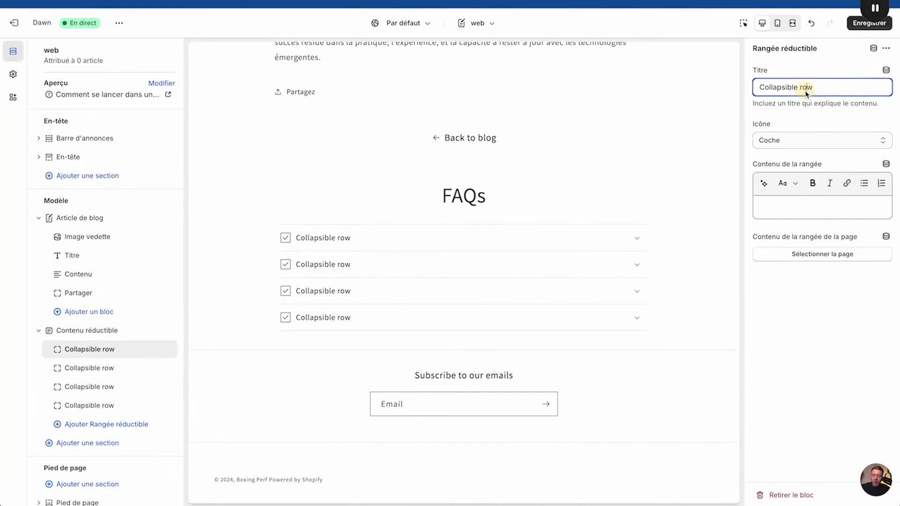
{"action": "key", "text": "super+a"}
{"action": "key", "text": "super+v"}
Copy the first FAQ answer, starting "Oui et non.", from ChatGPT into the first collapsible row's content.
{"action": "key", "text": "ctrl+Up"}
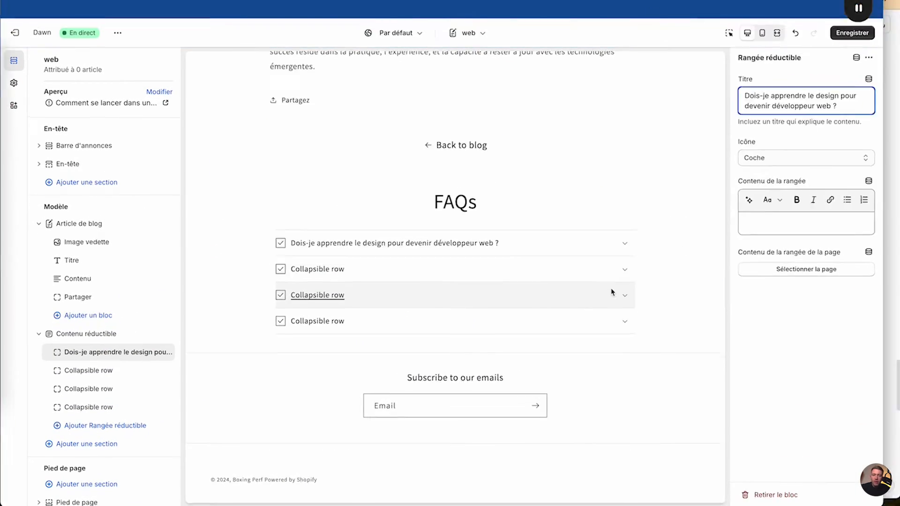
{"action": "left_click", "coordinate": [660, 181]}
{"action": "left_click_drag", "start_coordinate": [347, 125], "coordinate": [722, 146]}
{"action": "key", "text": "super+c"}
{"action": "key", "text": "ctrl+Up"}
{"action": "left_click", "coordinate": [625, 217]}
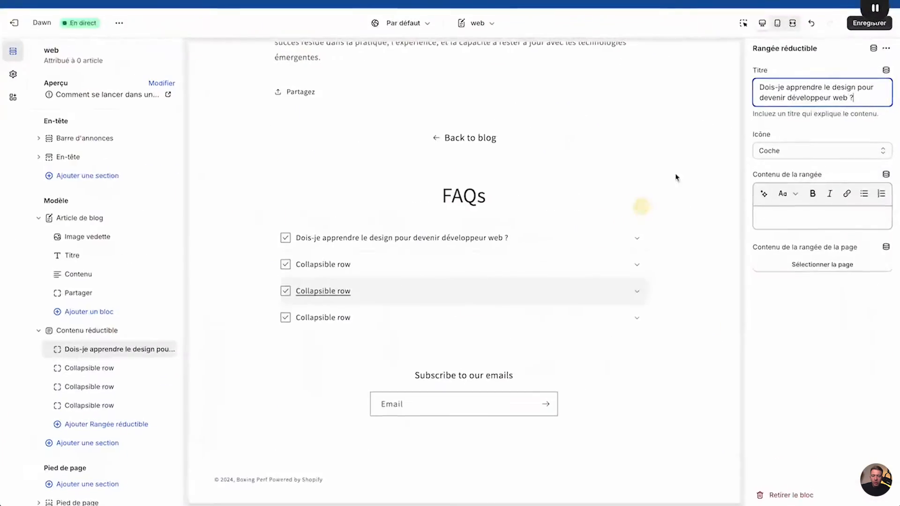
{"action": "left_click", "coordinate": [788, 217]}
{"action": "key", "text": "super+v"}
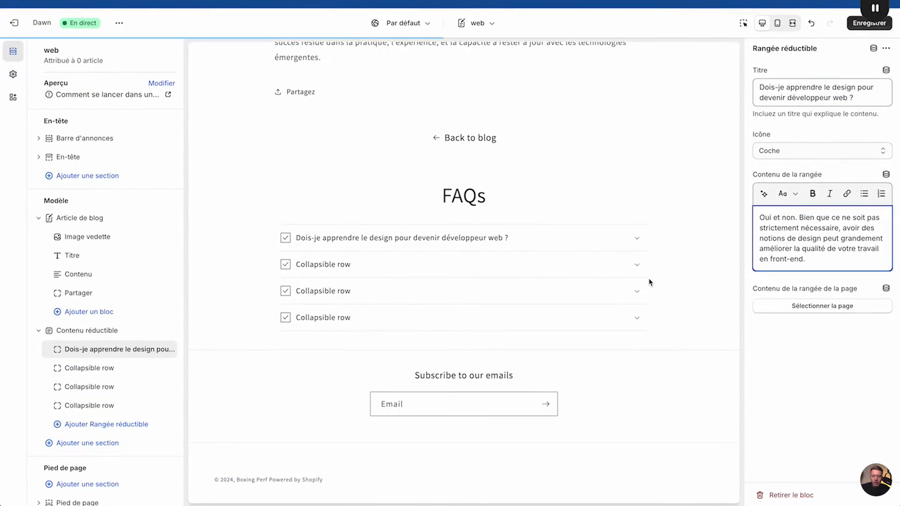
Copy the question "Quelle est la différence entre un développeur web et un ingénieur logiciel ?" from ChatGPT into the second collapsible row's title.
{"action": "key", "text": "ctrl+Up"}
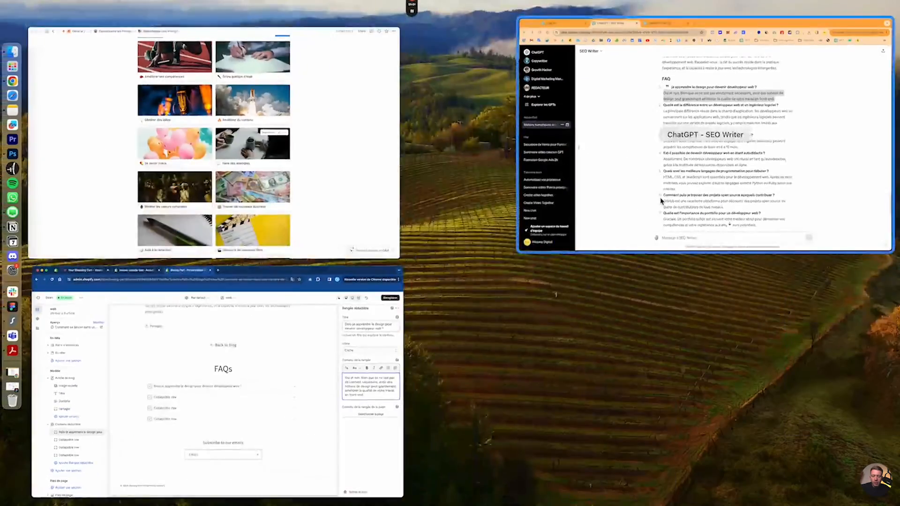
{"action": "left_click", "coordinate": [656, 140]}
{"action": "left_click_drag", "start_coordinate": [348, 156], "coordinate": [658, 156]}
{"action": "key", "text": "super+c"}
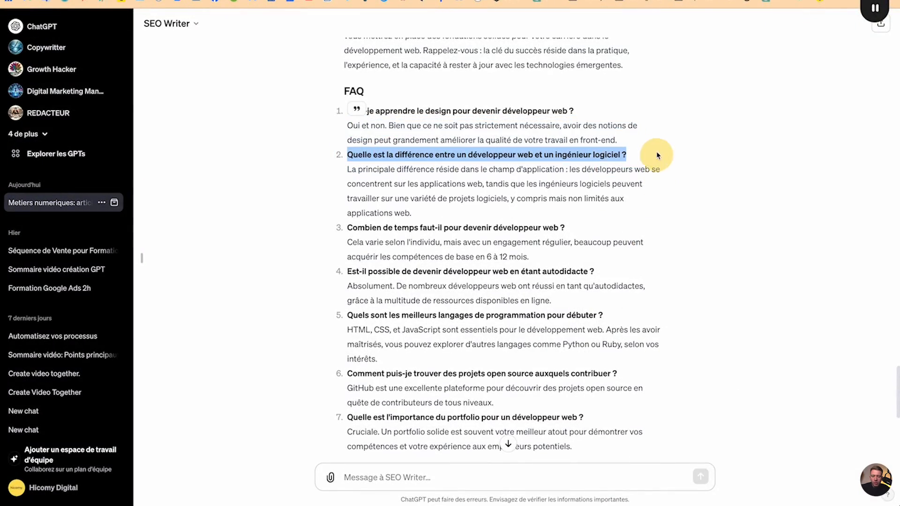
{"action": "key", "text": "ctrl+Up"}
{"action": "left_click", "coordinate": [656, 154]}
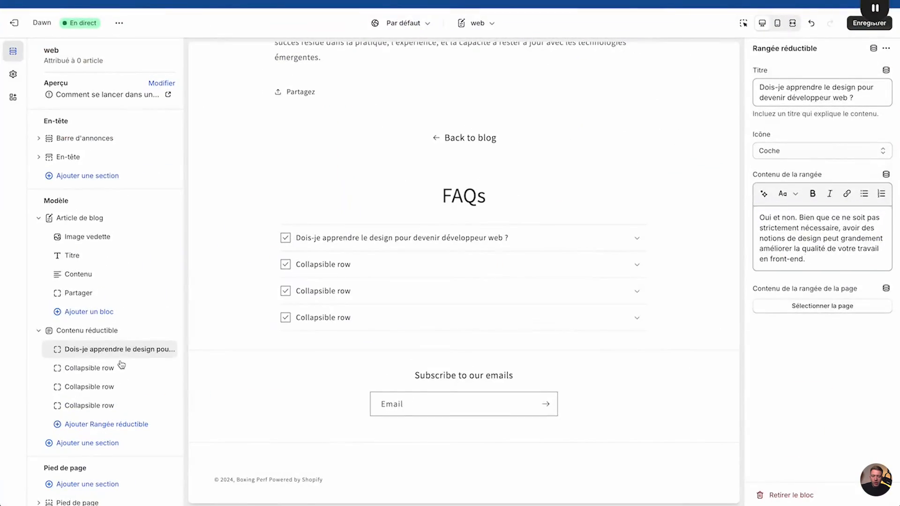
{"action": "left_click", "coordinate": [94, 368]}
{"action": "triple_click", "coordinate": [780, 89]}
{"action": "key", "text": "super+v"}
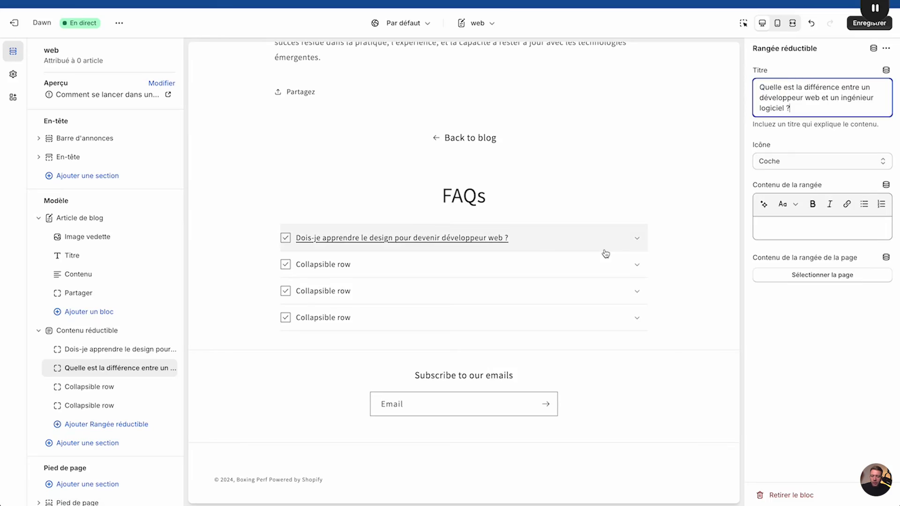
Copy the second FAQ answer, starting "La principale différence réside", from ChatGPT into the second collapsible row's content.
{"action": "key", "text": "ctrl+Up"}
{"action": "left_click", "coordinate": [606, 254]}
{"action": "left_click_drag", "start_coordinate": [347, 169], "coordinate": [424, 224]}
{"action": "key", "text": "super+c"}
{"action": "key", "text": "ctrl+Up"}
{"action": "left_click", "coordinate": [806, 165]}
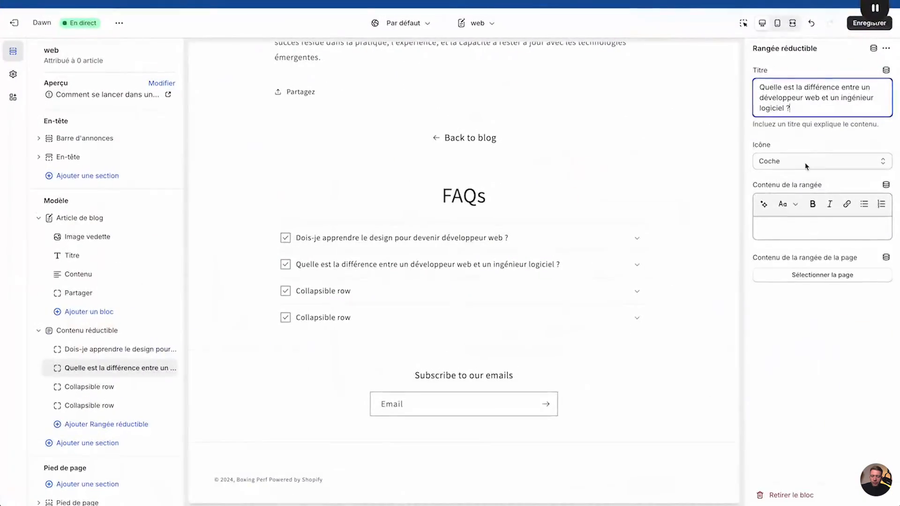
{"action": "left_click", "coordinate": [778, 238]}
{"action": "key", "text": "super+v"}
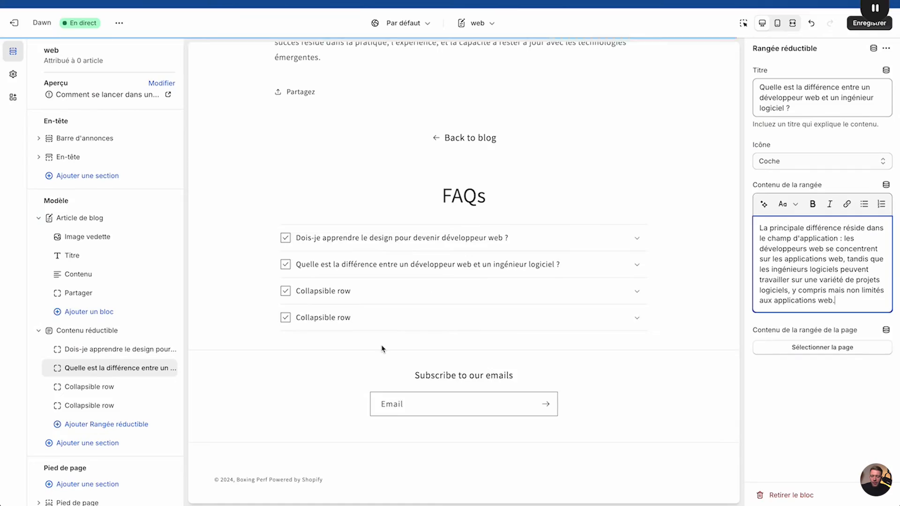
Add another collapsible row and copy the question "Combien de temps faut-il pour devenir développeur web ?" from ChatGPT into the third row's title.
{"action": "key", "text": "ctrl+Up"}
{"action": "left_click", "coordinate": [624, 241]}
{"action": "triple_click", "coordinate": [371, 229]}
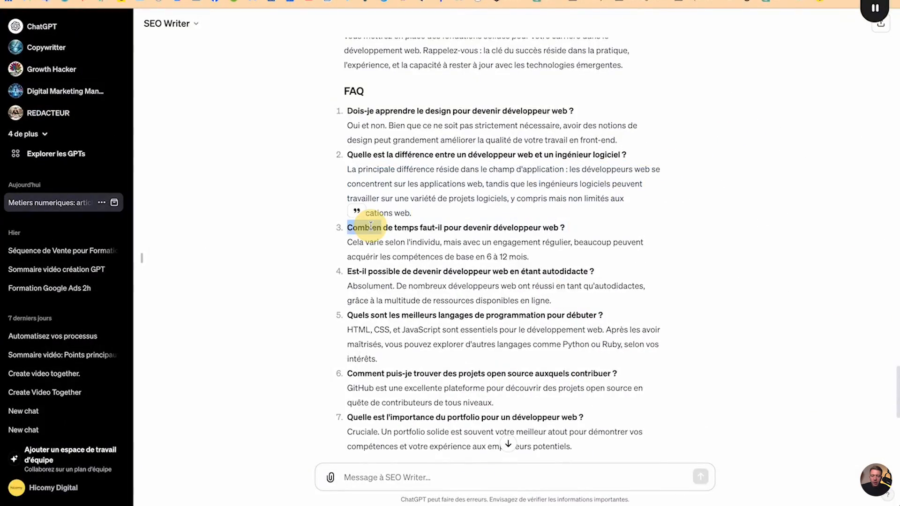
{"action": "key", "text": "ctrl+Up"}
{"action": "key", "text": "ctrl+c"}
{"action": "left_click", "coordinate": [649, 168]}
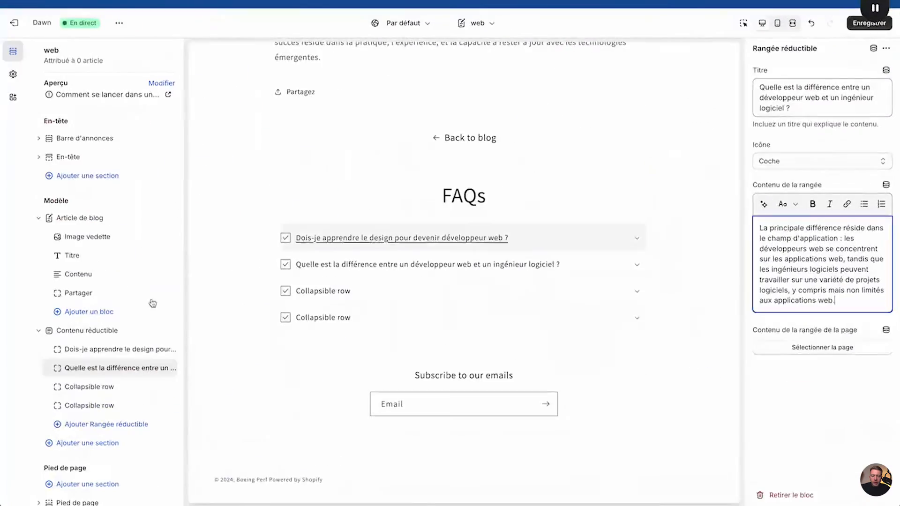
{"action": "left_click", "coordinate": [97, 385]}
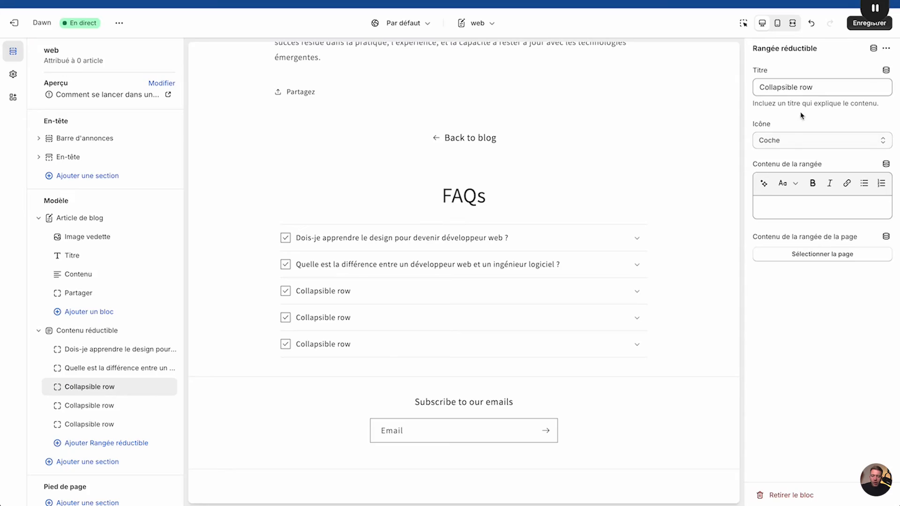
{"action": "key", "text": "ctrl+a"}
{"action": "key", "text": "ctrl+v"}
Copy the third FAQ answer, starting "Cela varie selon l'individu", from ChatGPT into the third collapsible row's content.
{"action": "key", "text": "ctrl+Up"}
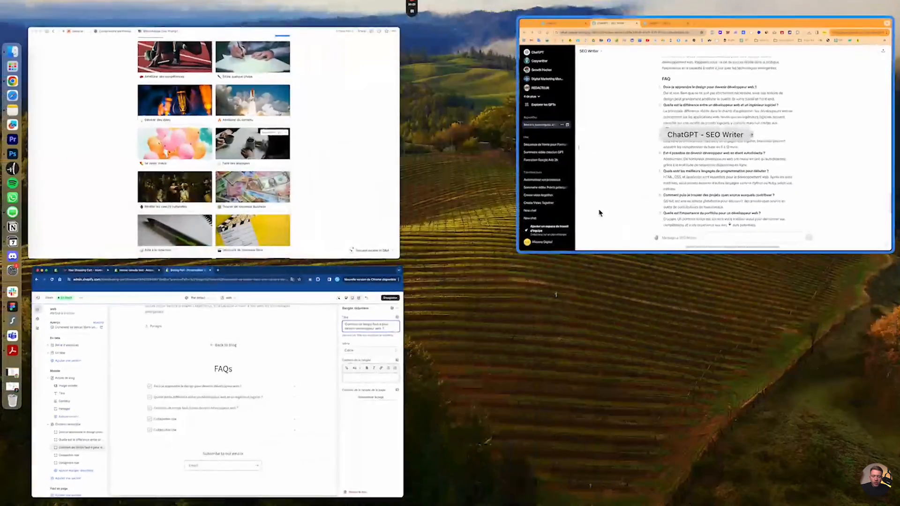
{"action": "left_click", "coordinate": [599, 209]}
{"action": "triple_click", "coordinate": [407, 241]}
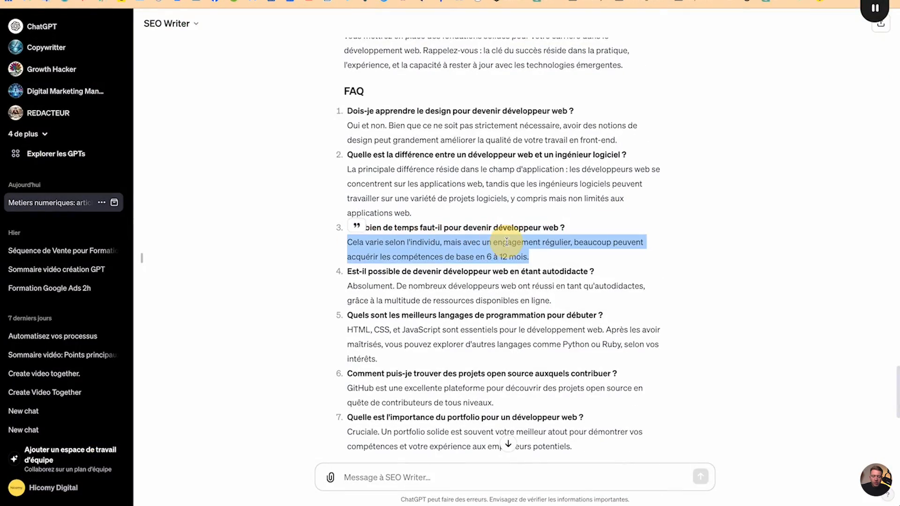
{"action": "key", "text": "ctrl+c"}
{"action": "key", "text": "ctrl+Up"}
{"action": "left_click", "coordinate": [589, 185]}
{"action": "left_click", "coordinate": [829, 218]}
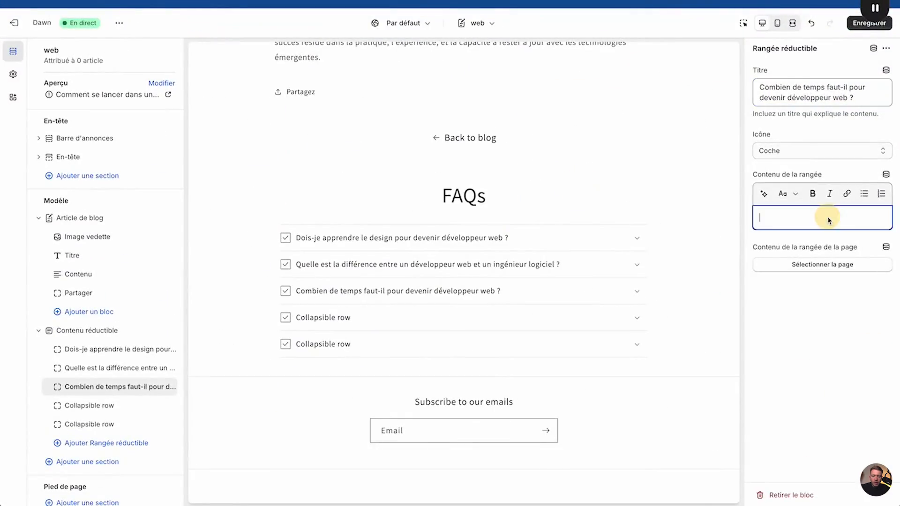
{"action": "key", "text": "ctrl+v"}
Copy the question "Est-il possible de devenir développeur web en étant autodidacte ?" from ChatGPT into the fourth collapsible row's title.
{"action": "left_click", "coordinate": [104, 406]}
{"action": "key", "text": "ctrl+Up"}
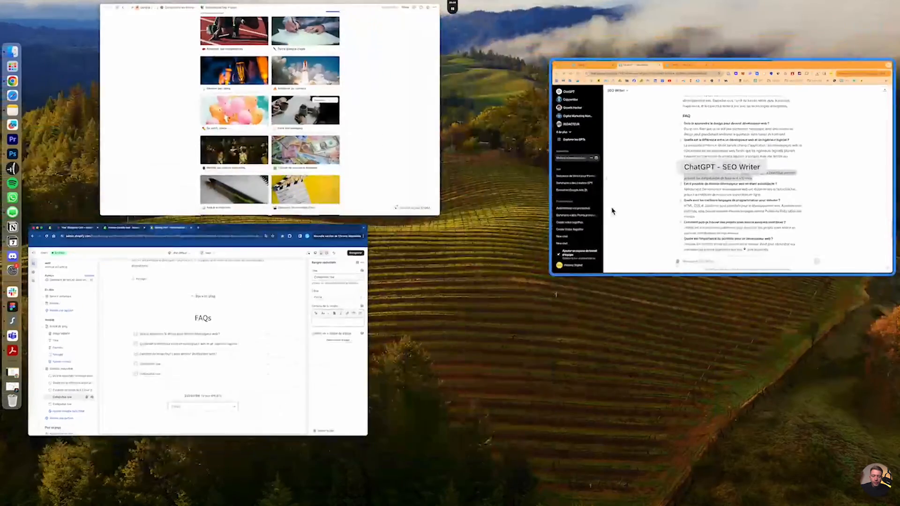
{"action": "left_click", "coordinate": [612, 211]}
{"action": "triple_click", "coordinate": [410, 272]}
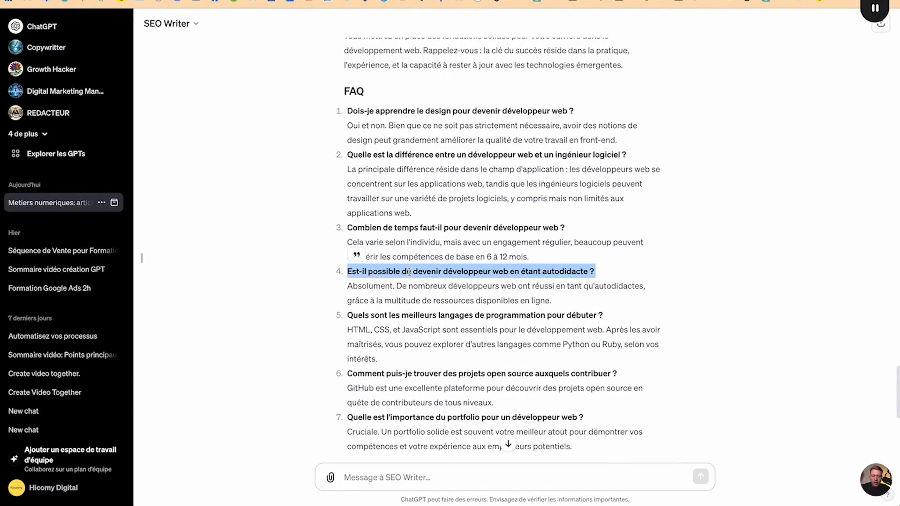
{"action": "key", "text": "ctrl+Up"}
{"action": "left_click", "coordinate": [853, 88]}
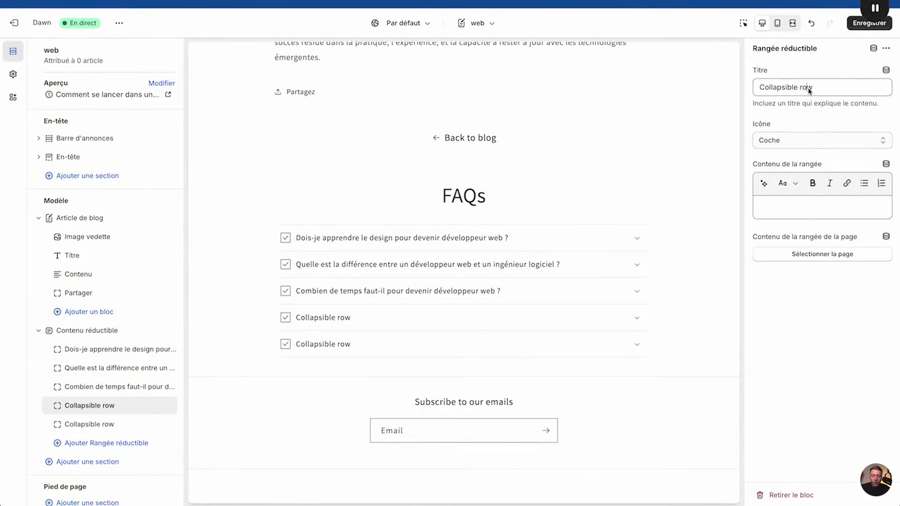
{"action": "triple_click", "coordinate": [809, 88]}
{"action": "key", "text": "super+v"}
Copy the fourth FAQ answer, starting "Absolument. De nombreux développeurs web", from ChatGPT into the fourth collapsible row's content.
{"action": "key", "text": "ctrl+Up"}
{"action": "left_click", "coordinate": [661, 133]}
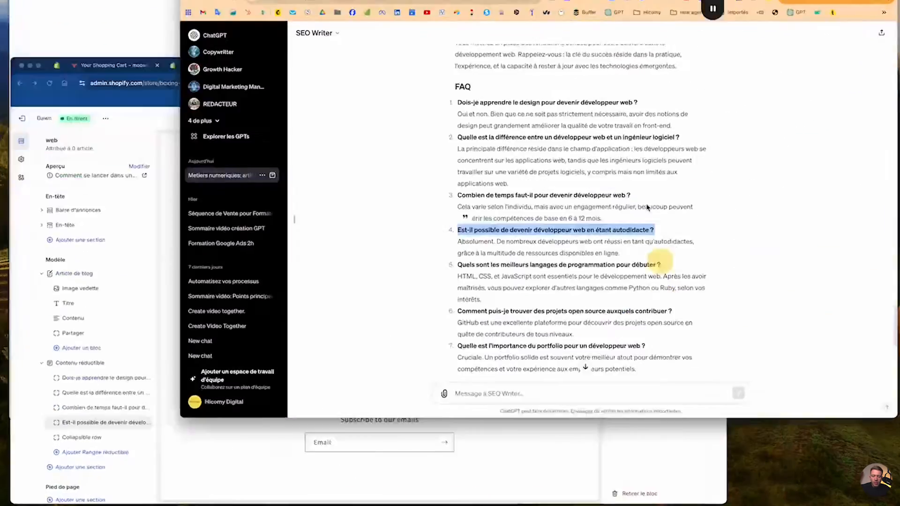
{"action": "triple_click", "coordinate": [350, 284]}
{"action": "key", "text": "ctrl+Up"}
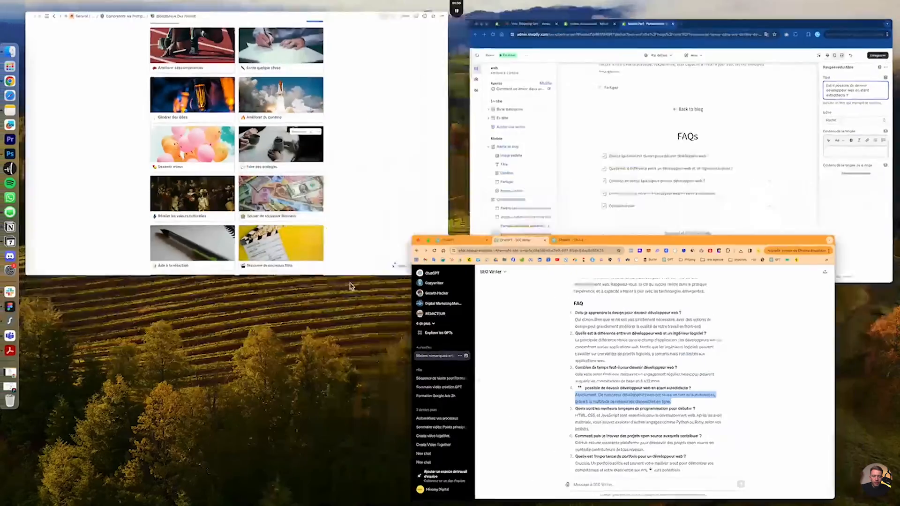
{"action": "left_click", "coordinate": [797, 225]}
{"action": "left_click", "coordinate": [797, 224]}
{"action": "key", "text": "super+v"}
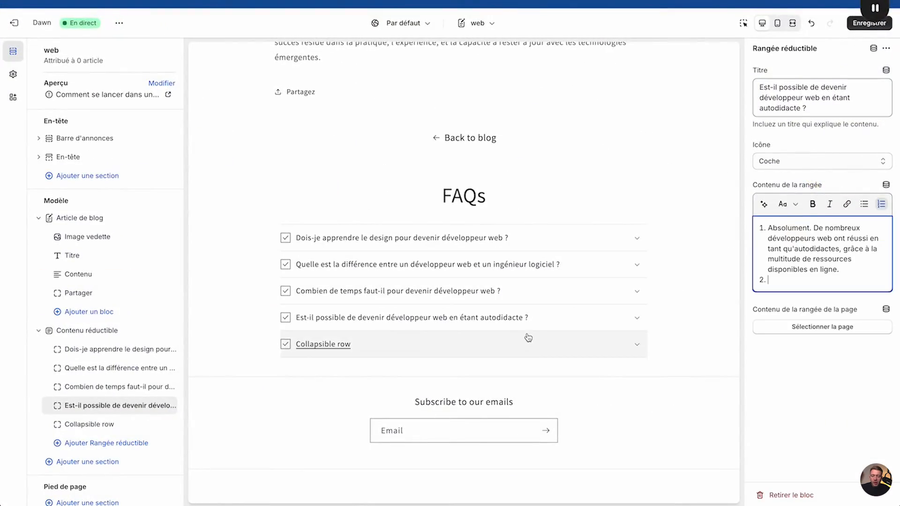
Remove the numbered-list formatting and the empty list item from the fourth collapsible row's content.
{"action": "key", "text": "BackSpace"}
{"action": "key", "text": "BackSpace"}
{"action": "key", "text": "BackSpace"}
{"action": "key", "text": "BackSpace"}
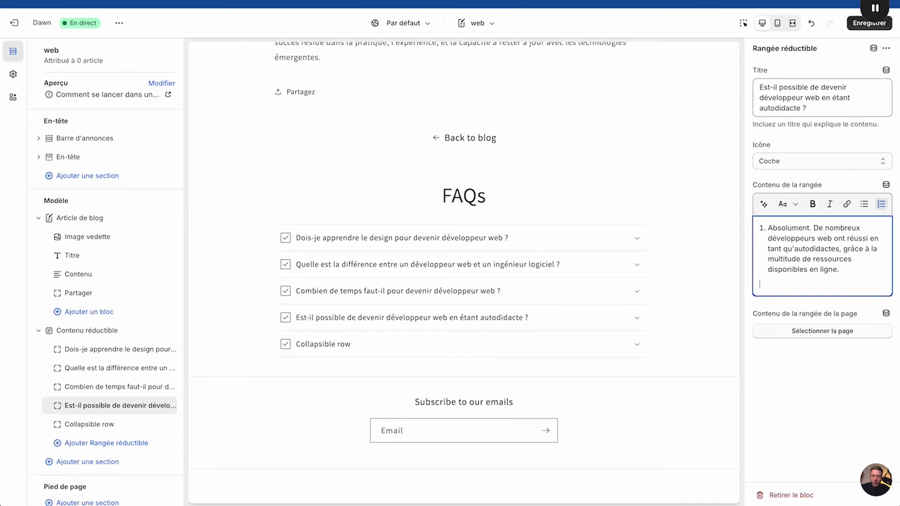
{"action": "left_click", "coordinate": [767, 232]}
{"action": "key", "text": "BackSpace"}
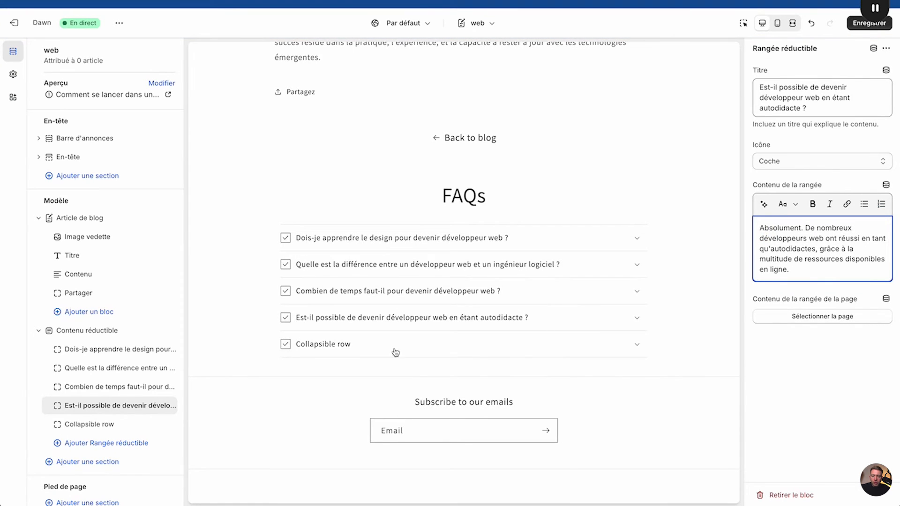
Copy the question "Quels sont les meilleurs langages de programmation pour débuter ?" from ChatGPT into the fifth collapsible row's title.
{"action": "scroll", "coordinate": [414, 222], "scroll_direction": "down", "scroll_amount": 1}
{"action": "key", "text": "ctrl+Up"}
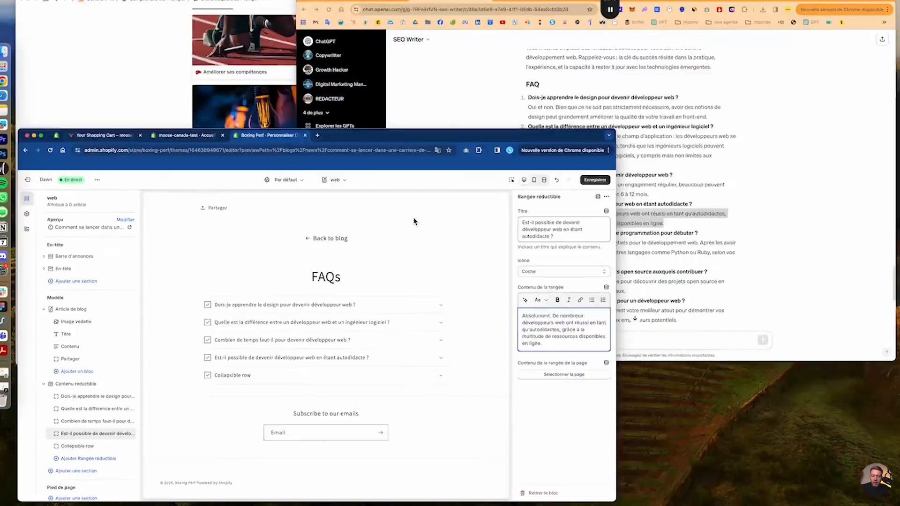
{"action": "left_click", "coordinate": [665, 237]}
{"action": "triple_click", "coordinate": [372, 315]}
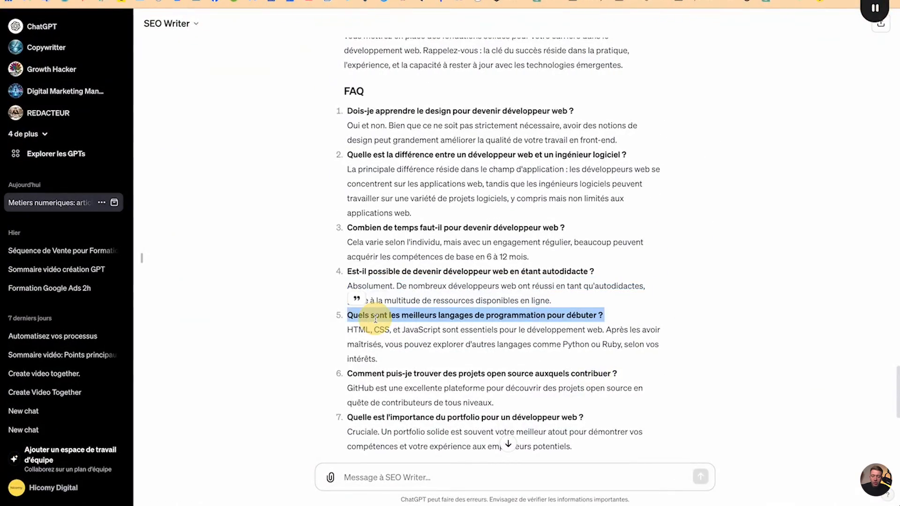
{"action": "key", "text": "ctrl+Up"}
{"action": "left_click", "coordinate": [606, 163]}
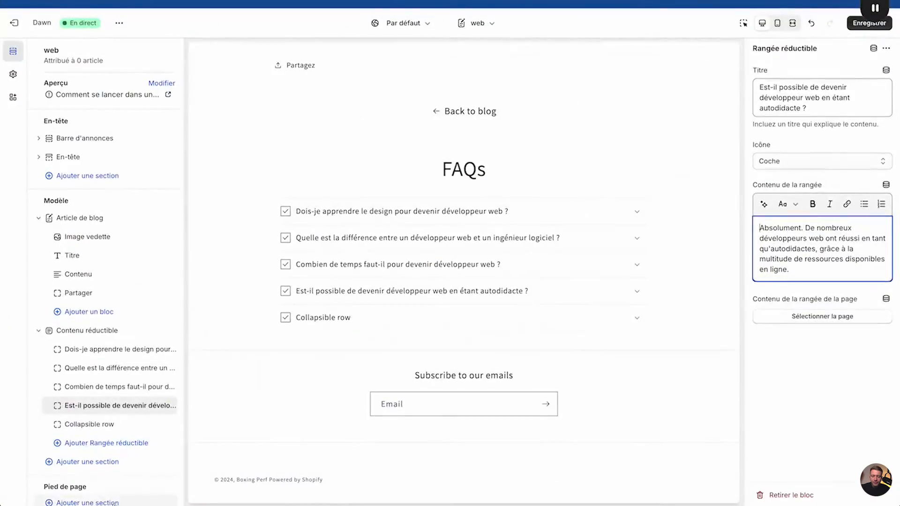
{"action": "left_click", "coordinate": [89, 424]}
{"action": "triple_click", "coordinate": [815, 87]}
{"action": "key", "text": "super+v"}
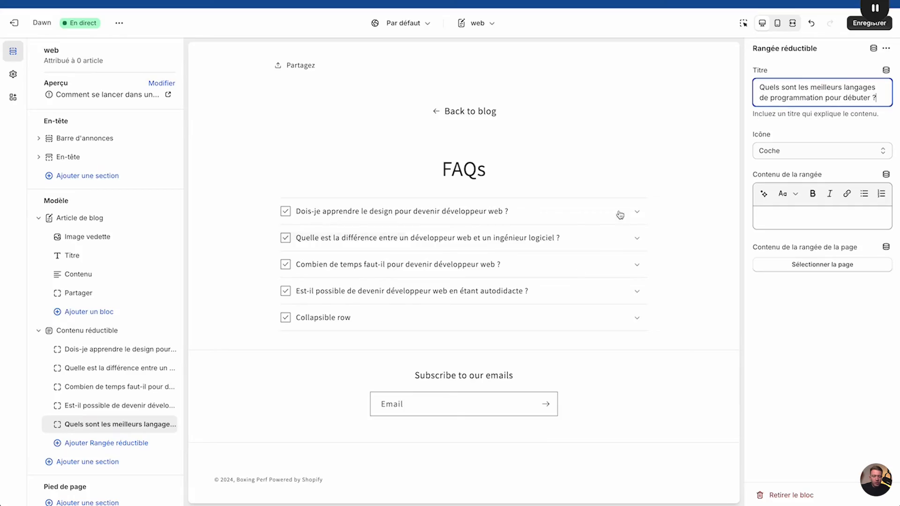
Copy the fifth FAQ answer, starting "HTML, CSS, et JavaScript sont essentiels", from ChatGPT into the fifth collapsible row's content.
{"action": "key", "text": "ctrl+Up"}
{"action": "left_click", "coordinate": [628, 226]}
{"action": "triple_click", "coordinate": [372, 342]}
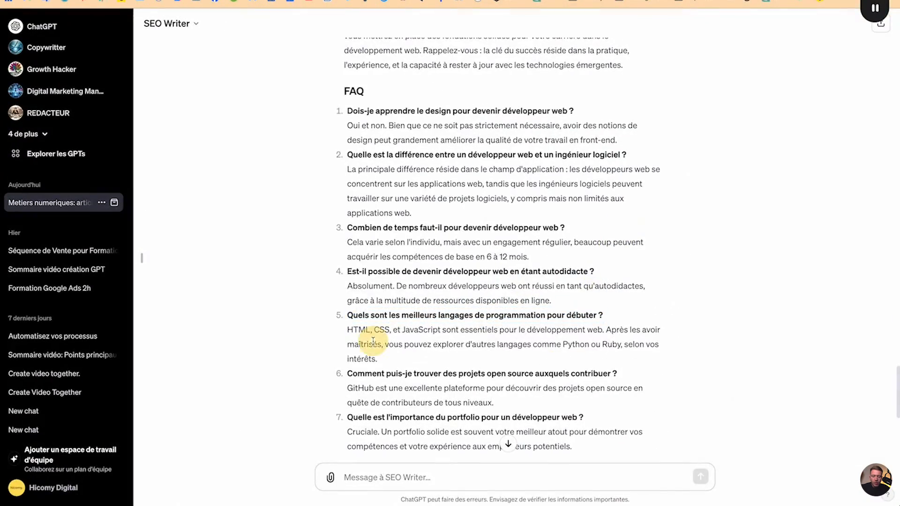
{"action": "key", "text": "ctrl+Up"}
{"action": "left_click", "coordinate": [565, 159]}
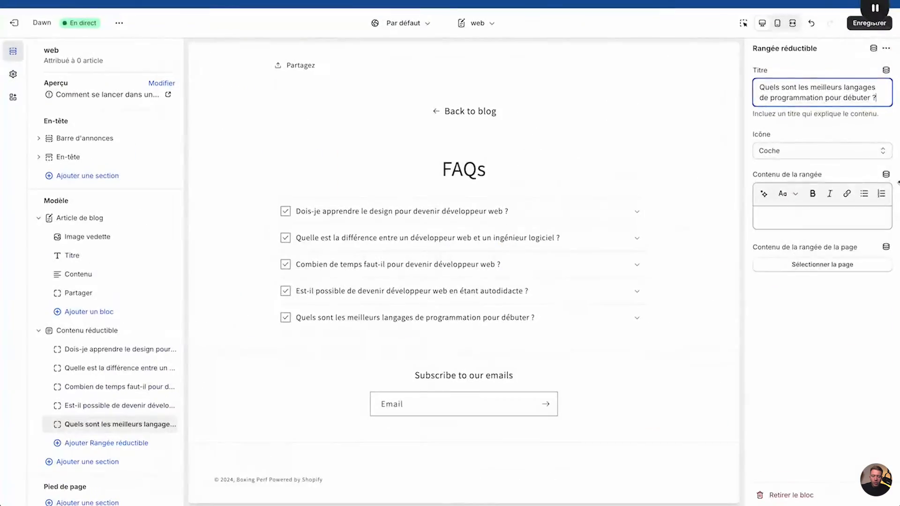
{"action": "left_click", "coordinate": [824, 226]}
{"action": "key", "text": "super+v"}
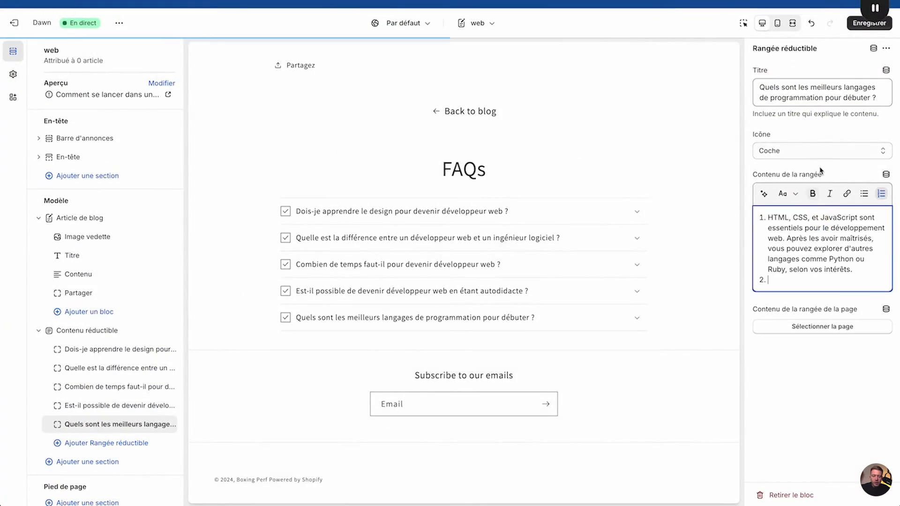
Remove the numbered-list formatting and the empty list item from the fifth collapsible row's content.
{"action": "left_click", "coordinate": [761, 218]}
{"action": "key", "text": "BackSpace"}
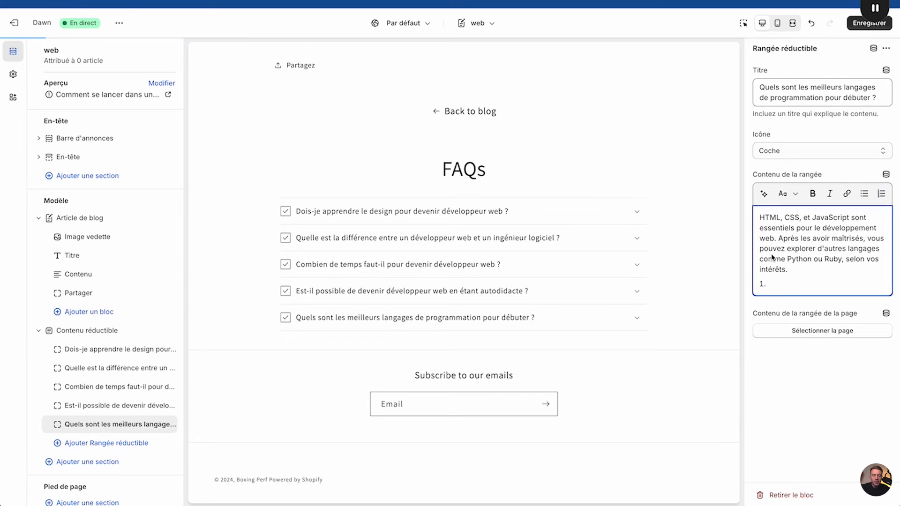
{"action": "left_click", "coordinate": [772, 281]}
{"action": "key", "text": "BackSpace"}
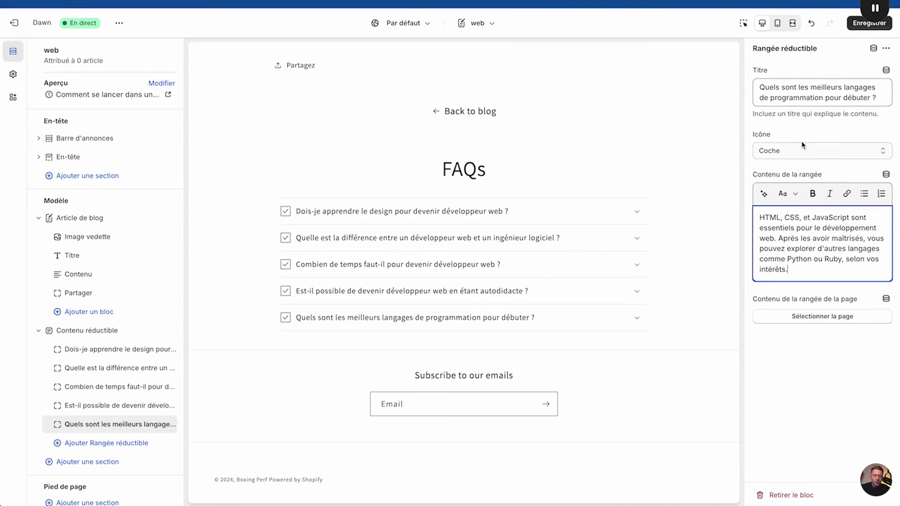
Try the Règle icon on the fifth collapsible row and set it back to Coche.
{"action": "left_click", "coordinate": [802, 149]}
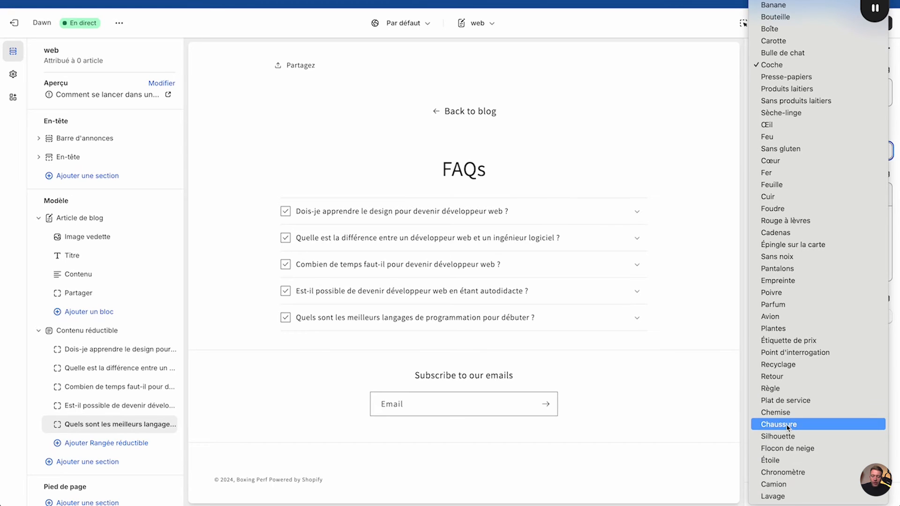
{"action": "left_click", "coordinate": [785, 390]}
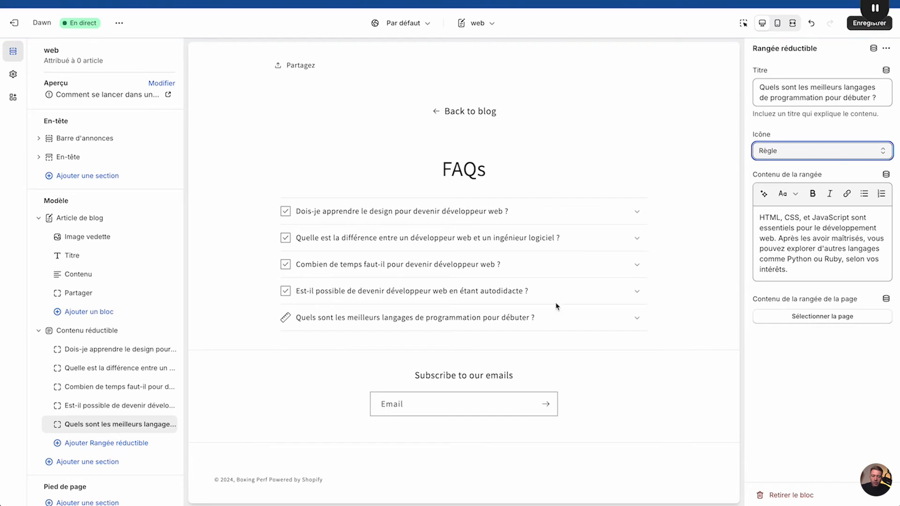
{"action": "scroll", "coordinate": [594, 365], "scroll_direction": "up", "scroll_amount": 2}
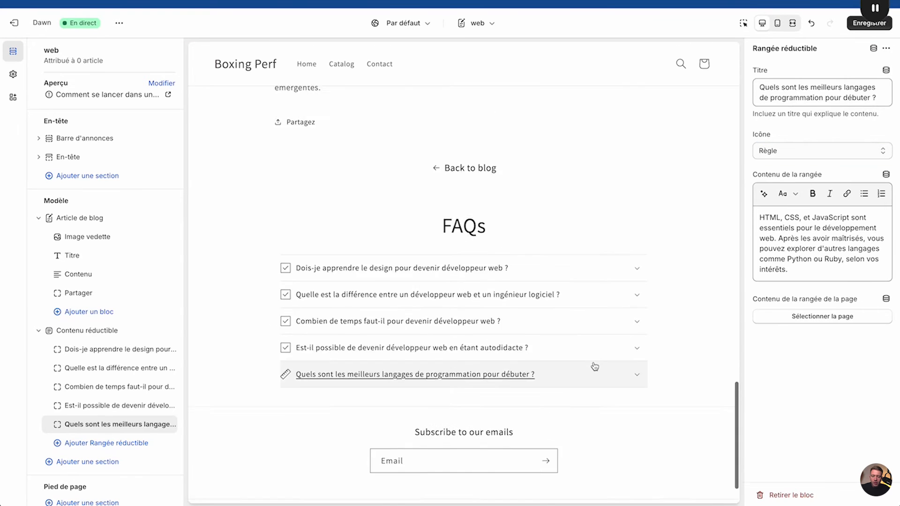
{"action": "scroll", "coordinate": [593, 366], "scroll_direction": "down", "scroll_amount": 2}
{"action": "left_click", "coordinate": [872, 150]}
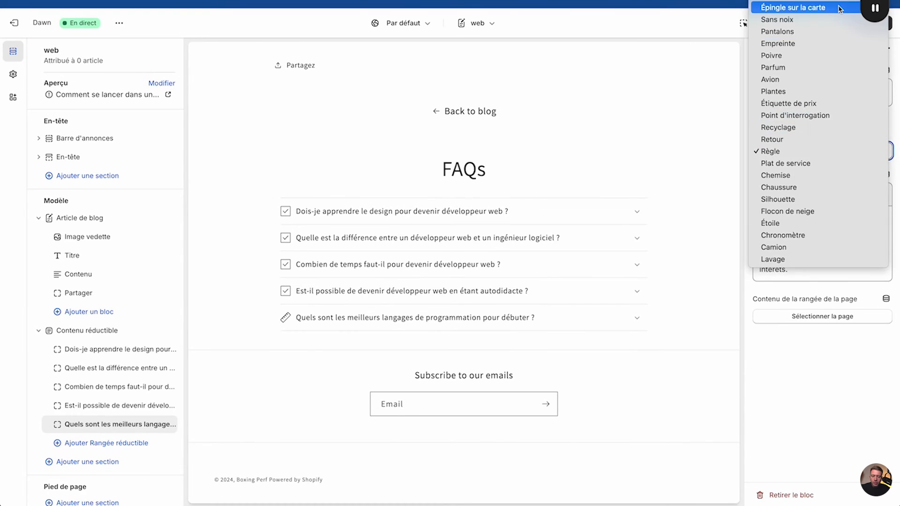
{"action": "scroll", "coordinate": [818, 188], "scroll_direction": "up", "scroll_amount": 5}
{"action": "left_click", "coordinate": [778, 37]}
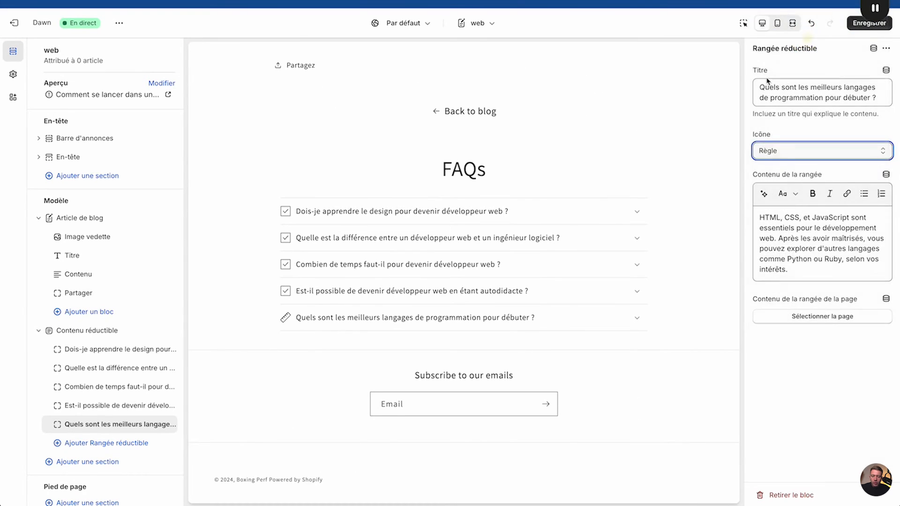
Preview the article template at full width and review the article from its banner image down to the FAQs.
{"action": "scroll", "coordinate": [551, 270], "scroll_direction": "up", "scroll_amount": 6}
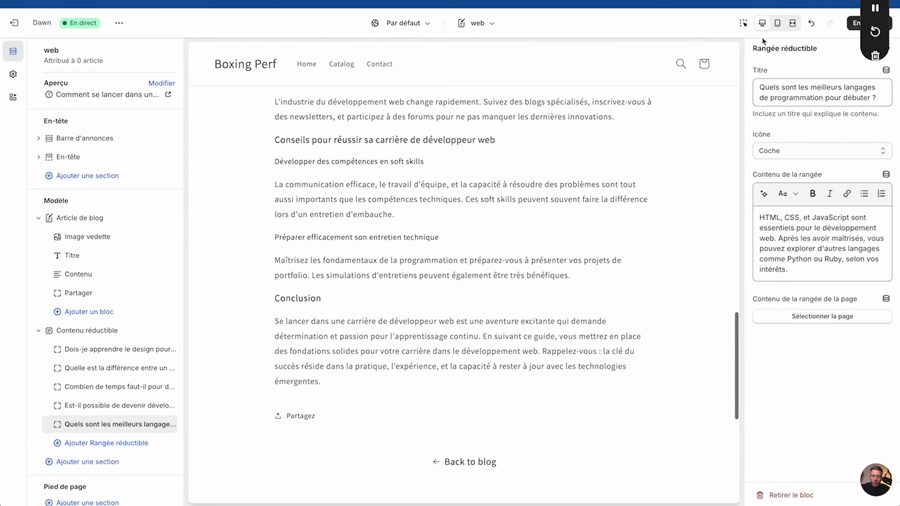
{"action": "left_click", "coordinate": [793, 24]}
{"action": "scroll", "coordinate": [404, 269], "scroll_direction": "up", "scroll_amount": 10}
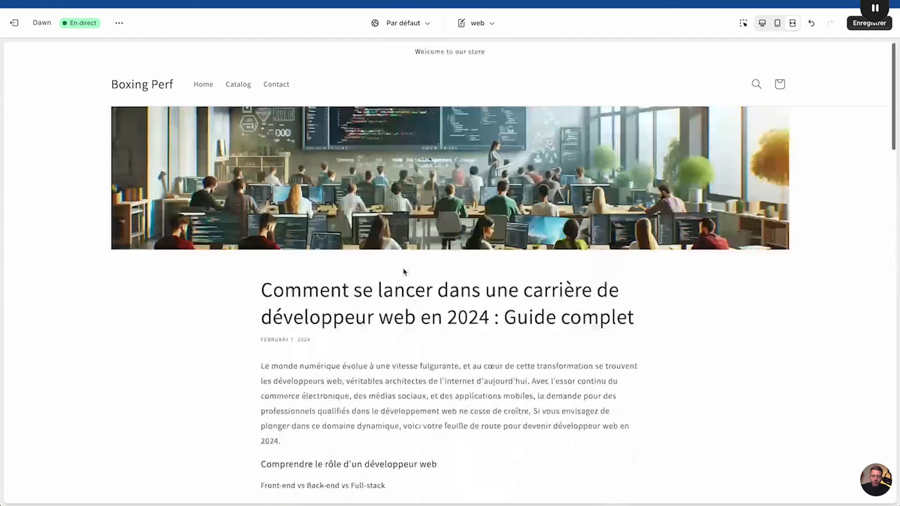
{"action": "scroll", "coordinate": [404, 272], "scroll_direction": "up", "scroll_amount": 2}
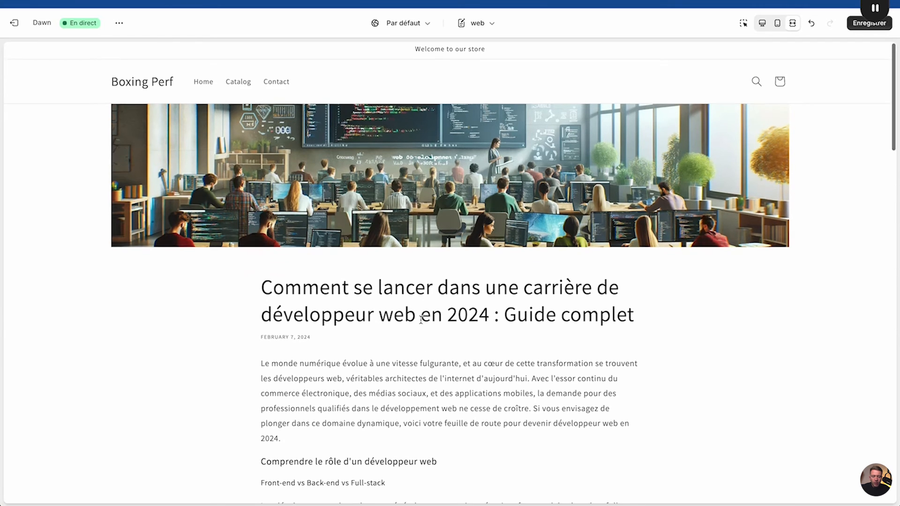
{"action": "scroll", "coordinate": [426, 348], "scroll_direction": "down", "scroll_amount": 2}
{"action": "left_click_drag", "start_coordinate": [259, 225], "coordinate": [428, 238]}
{"action": "scroll", "coordinate": [428, 238], "scroll_direction": "down", "scroll_amount": 1}
{"action": "scroll", "coordinate": [428, 238], "scroll_direction": "down", "scroll_amount": 3}
{"action": "left_click_drag", "start_coordinate": [274, 177], "coordinate": [272, 240]}
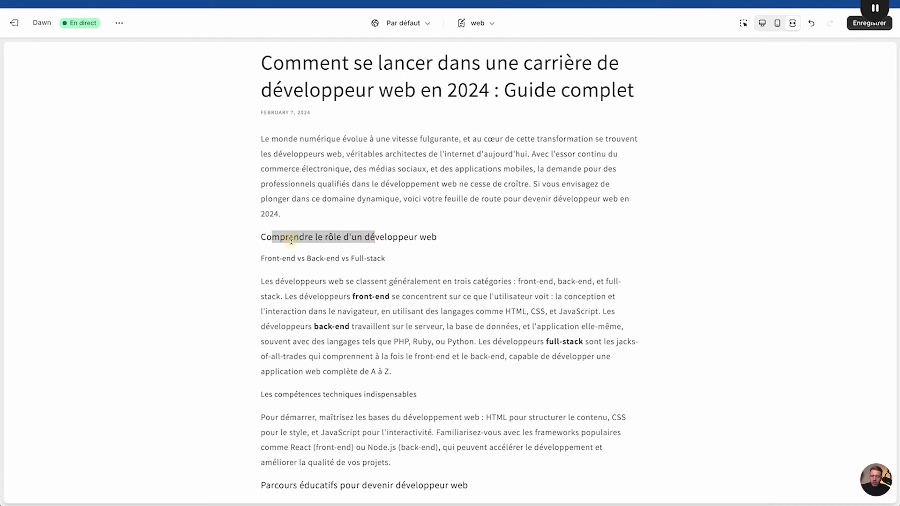
{"action": "left_click", "coordinate": [291, 241]}
{"action": "scroll", "coordinate": [291, 241], "scroll_direction": "down", "scroll_amount": 16}
{"action": "scroll", "coordinate": [291, 240], "scroll_direction": "down", "scroll_amount": 10}
Expand the first four FAQ rows in the preview to check their answers, and return to the desktop editing view.
{"action": "left_click", "coordinate": [342, 308]}
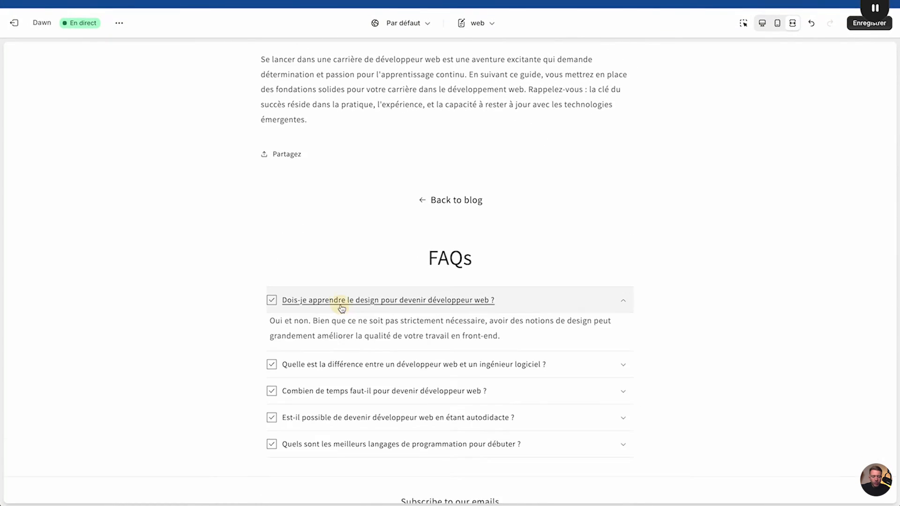
{"action": "scroll", "coordinate": [345, 305], "scroll_direction": "down", "scroll_amount": 3}
{"action": "left_click", "coordinate": [445, 241]}
{"action": "left_click", "coordinate": [449, 312]}
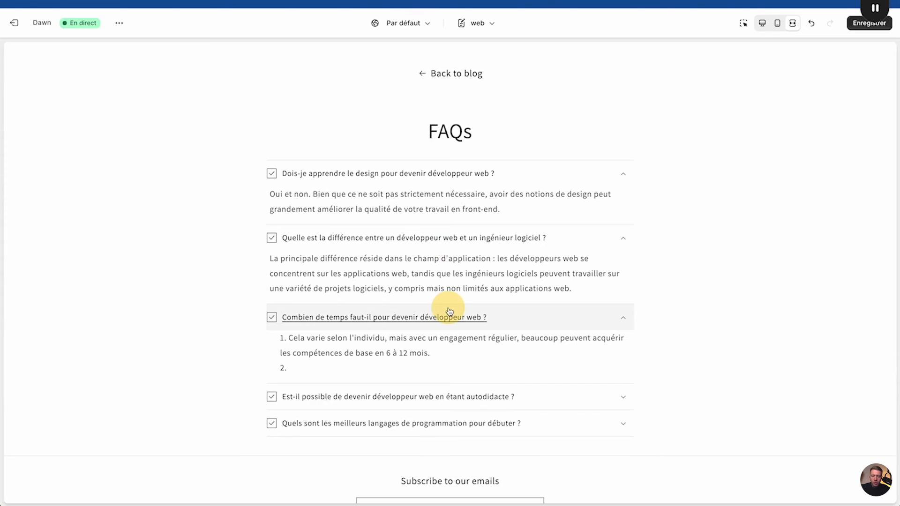
{"action": "left_click", "coordinate": [461, 397]}
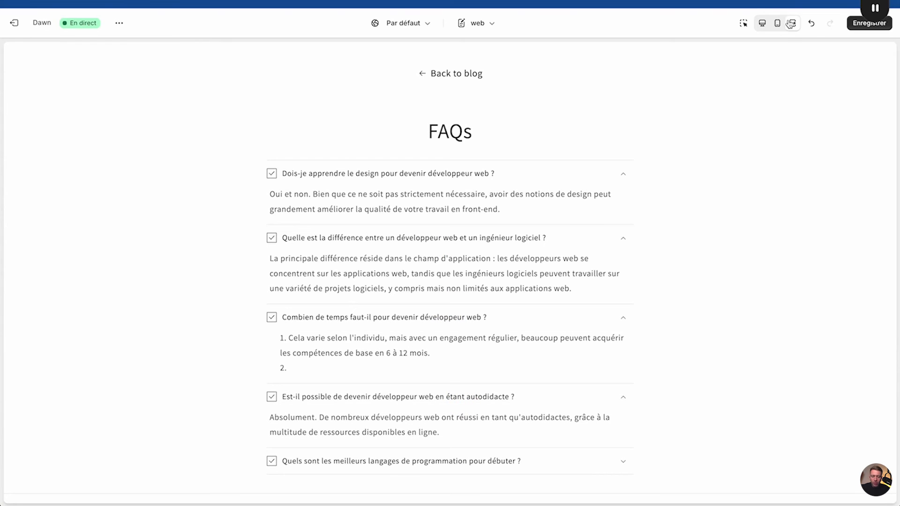
{"action": "left_click", "coordinate": [764, 24]}
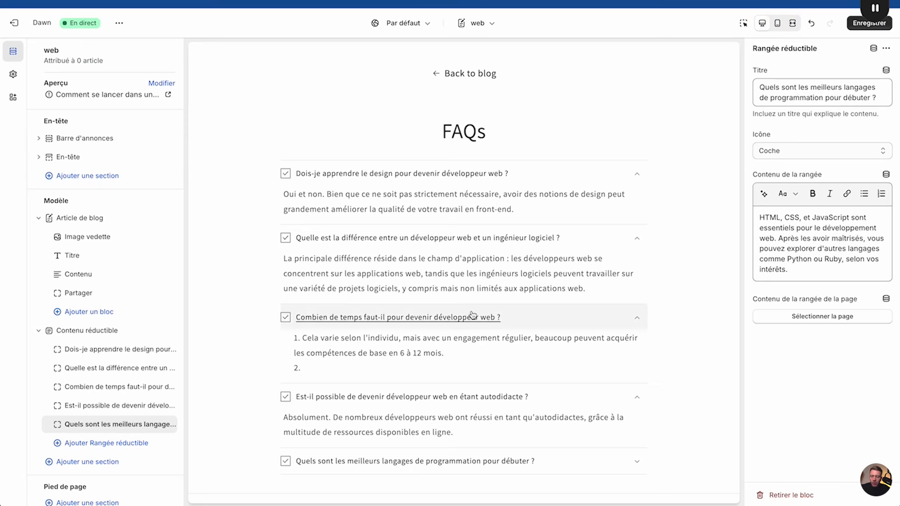
Remove the numbered-list formatting and the empty list item from the third collapsible row's content.
{"action": "left_click", "coordinate": [113, 386]}
{"action": "left_click", "coordinate": [772, 220]}
{"action": "key", "text": "BackSpace"}
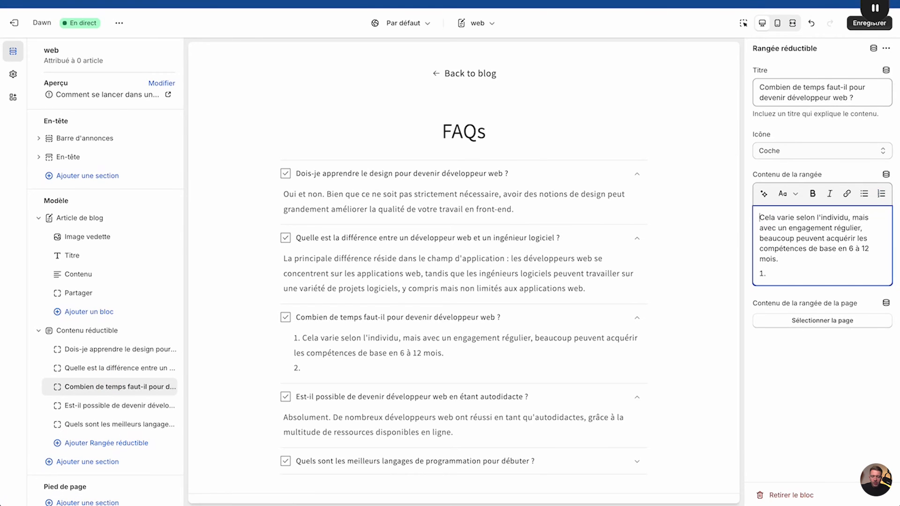
{"action": "key", "text": "BackSpace"}
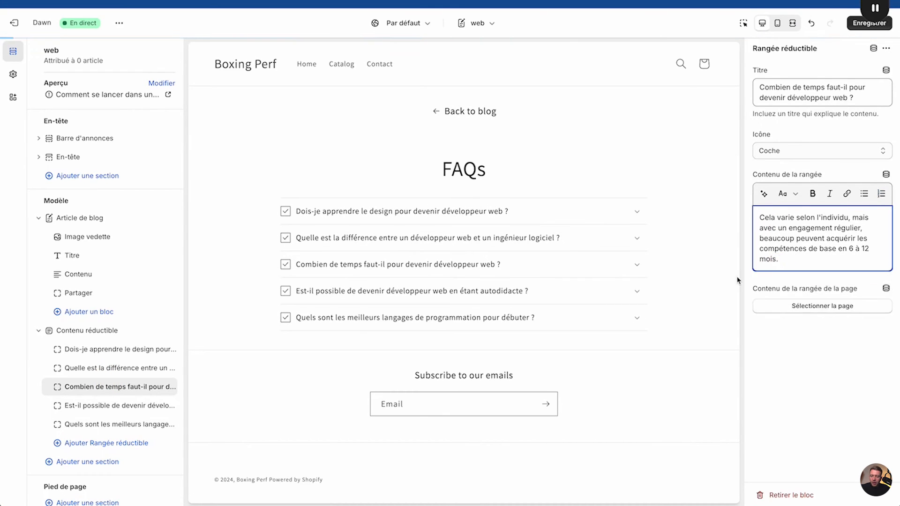
Add a Formulaire de contact section to the template below the FAQs section.
{"action": "scroll", "coordinate": [424, 216], "scroll_direction": "up", "scroll_amount": 15}
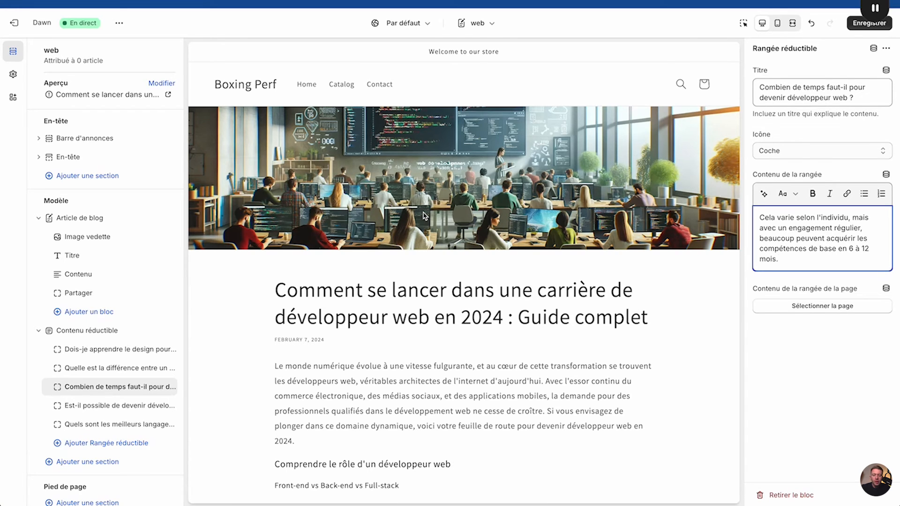
{"action": "scroll", "coordinate": [235, 372], "scroll_direction": "down", "scroll_amount": 20}
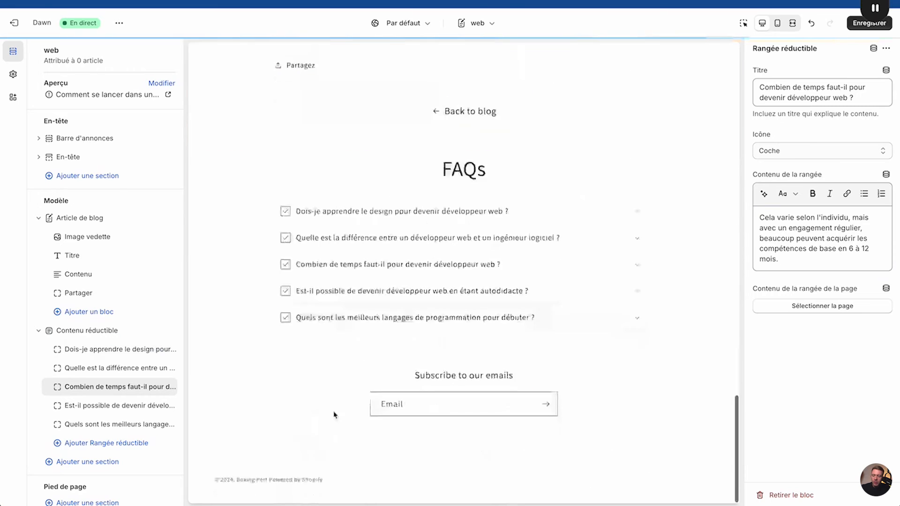
{"action": "scroll", "coordinate": [446, 132], "scroll_direction": "up", "scroll_amount": 7}
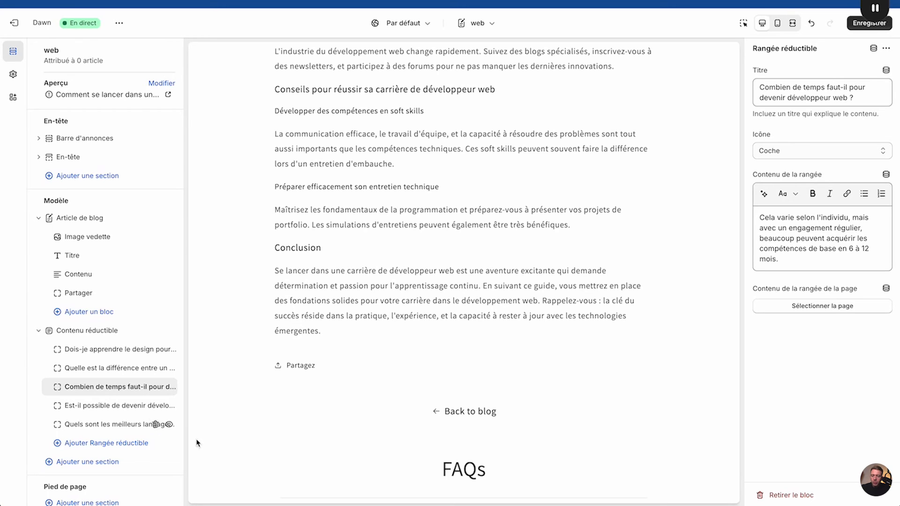
{"action": "left_click", "coordinate": [78, 463]}
{"action": "scroll", "coordinate": [281, 458], "scroll_direction": "down", "scroll_amount": 1}
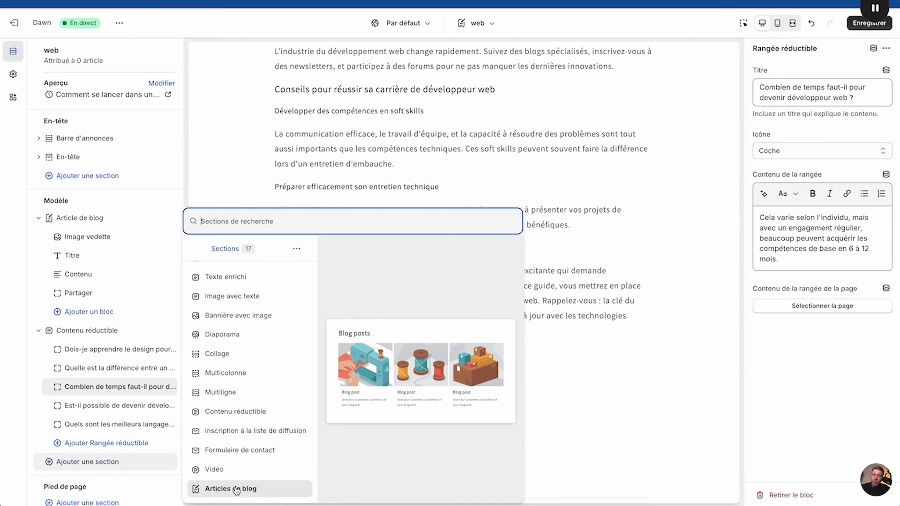
{"action": "left_click", "coordinate": [241, 450]}
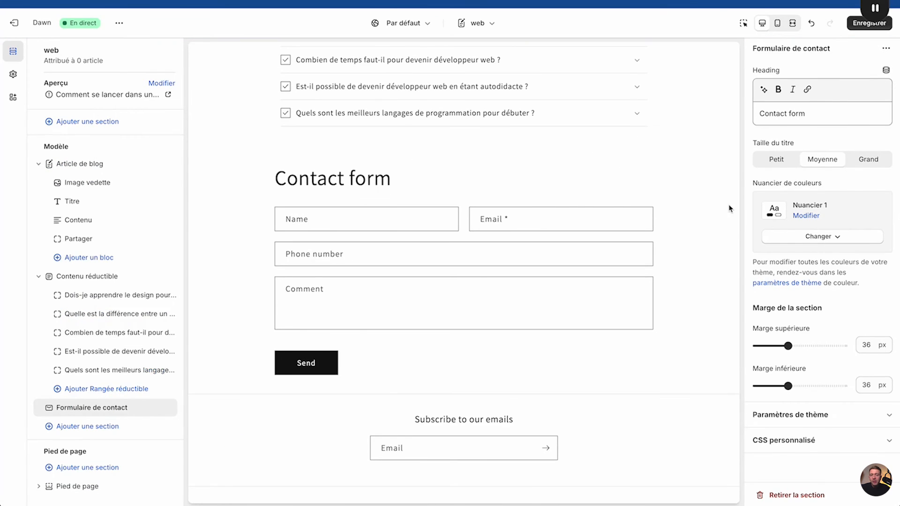
Set the contact form section's heading to "Téléchargez votre guide complet pour devenir web developer".
{"action": "left_click", "coordinate": [816, 113]}
{"action": "key", "text": "ctrl+a"}
{"action": "type", "text": "Téléchar"}
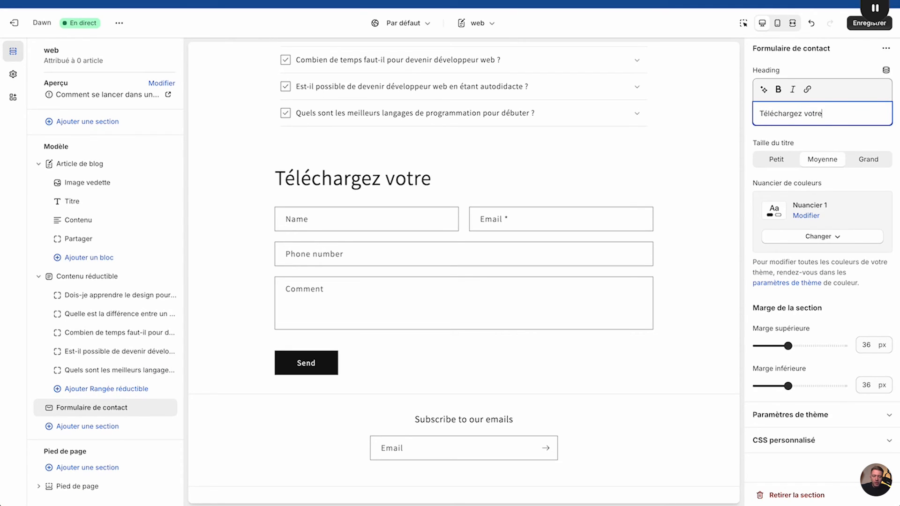
{"action": "type", "text": "gez votre guide com"}
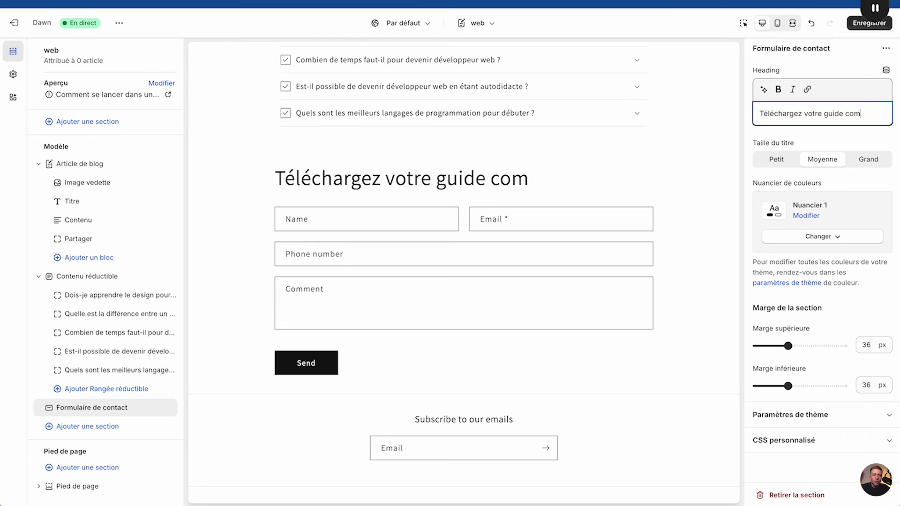
{"action": "type", "text": "plet pour deve"}
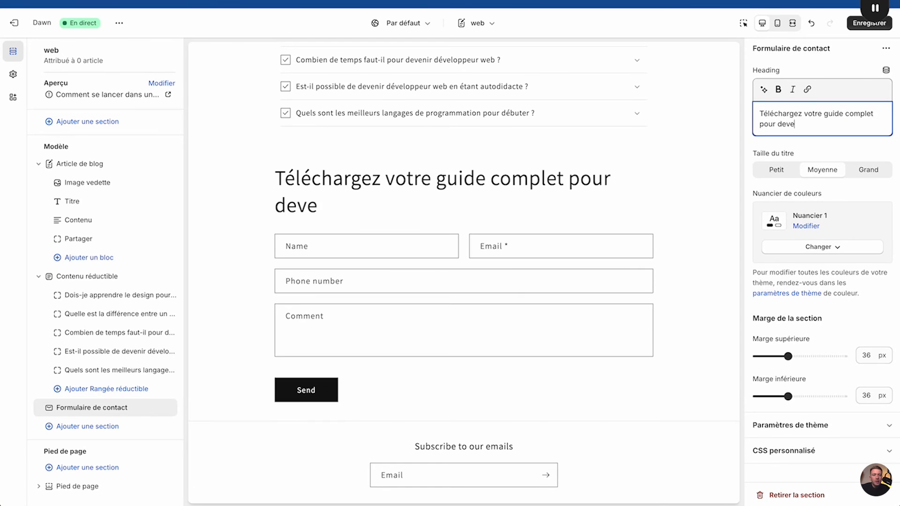
{"action": "type", "text": "nir web "}
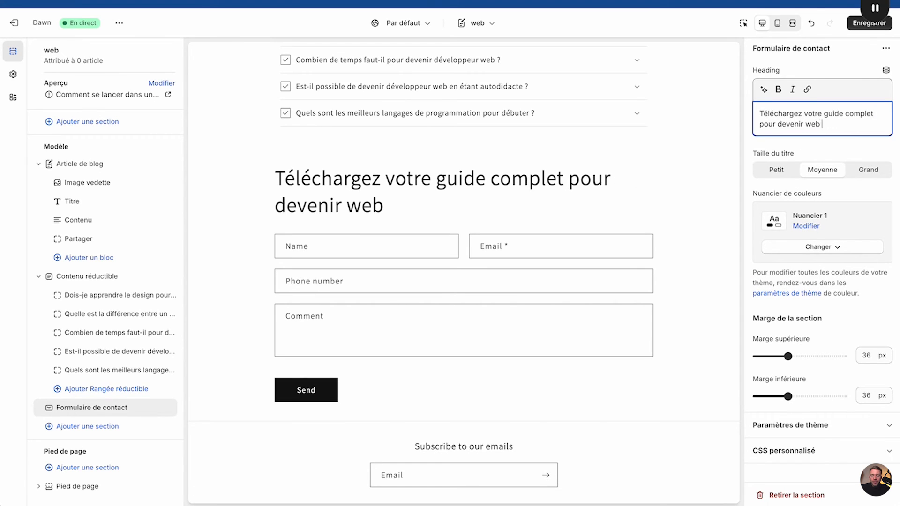
{"action": "type", "text": "developer"}
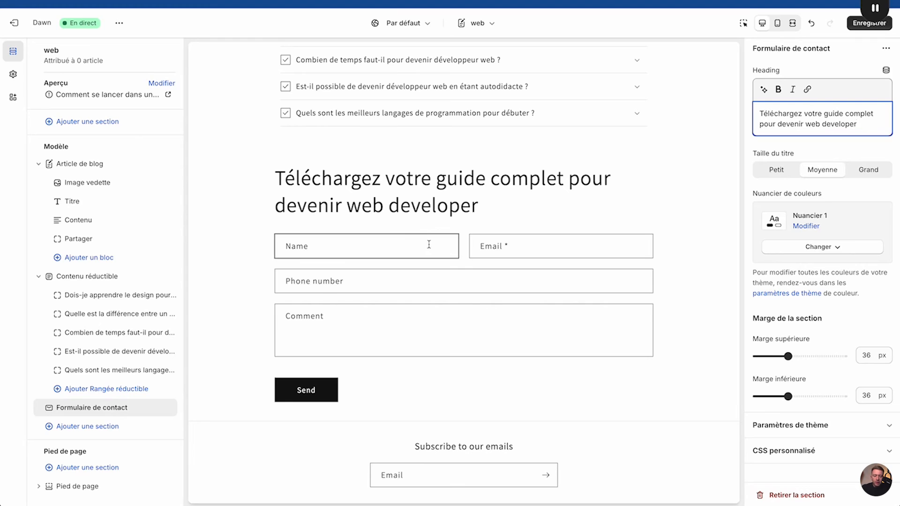
Examine the contact form's name, email, comment and phone fields in the preview and the actions available for the section.
{"action": "left_click", "coordinate": [122, 413]}
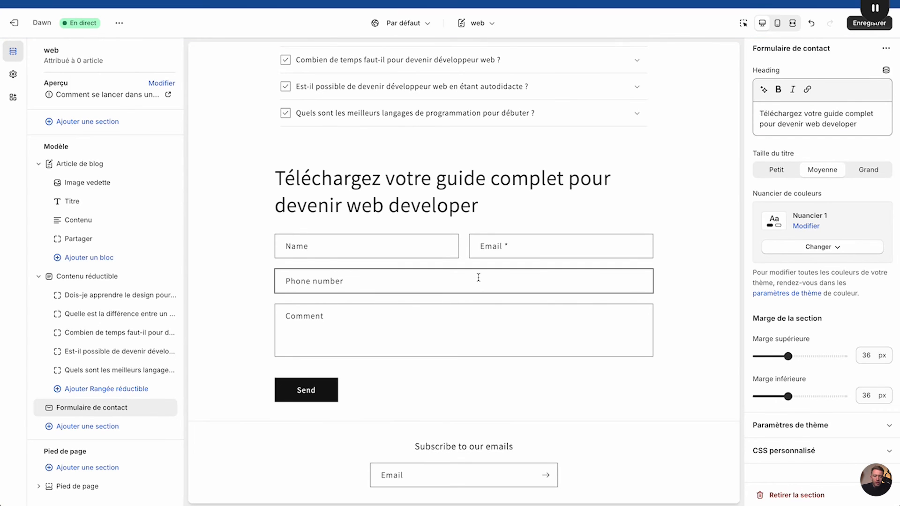
{"action": "left_click", "coordinate": [345, 241]}
{"action": "left_click", "coordinate": [578, 238]}
{"action": "left_click", "coordinate": [359, 306]}
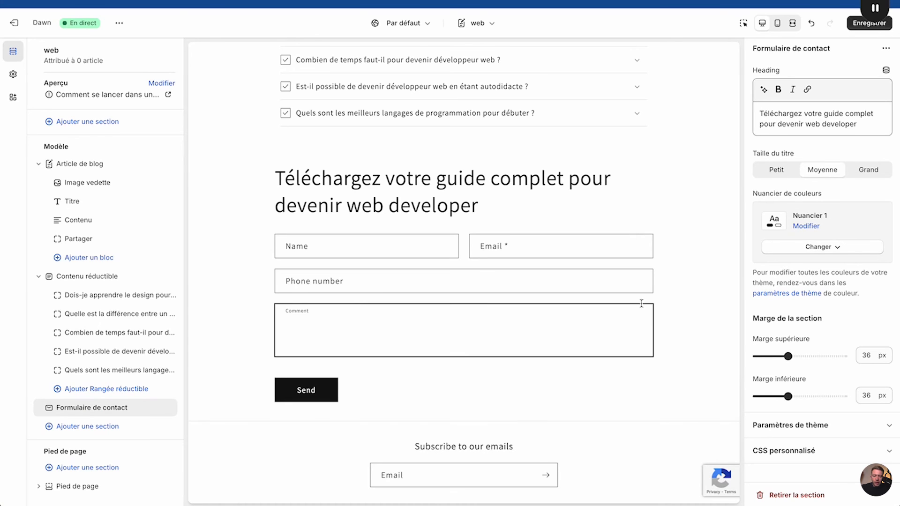
{"action": "left_click", "coordinate": [540, 282]}
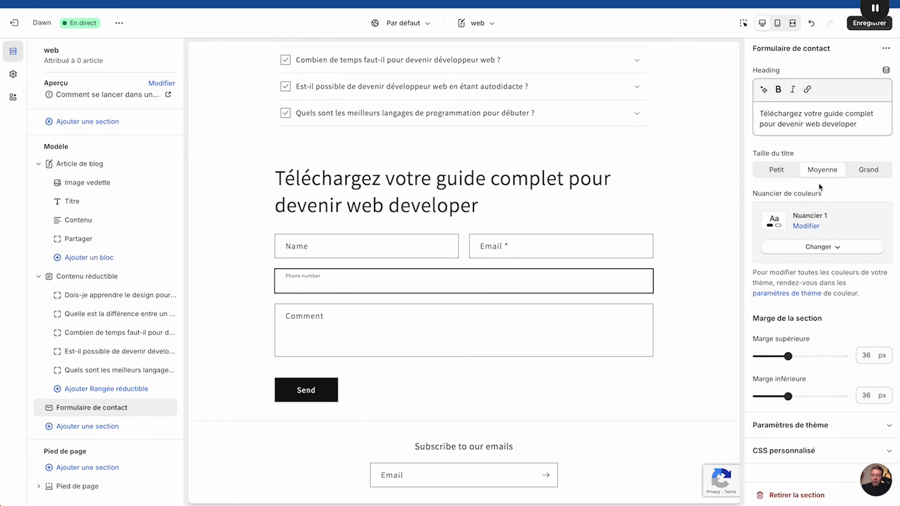
{"action": "left_click", "coordinate": [885, 48]}
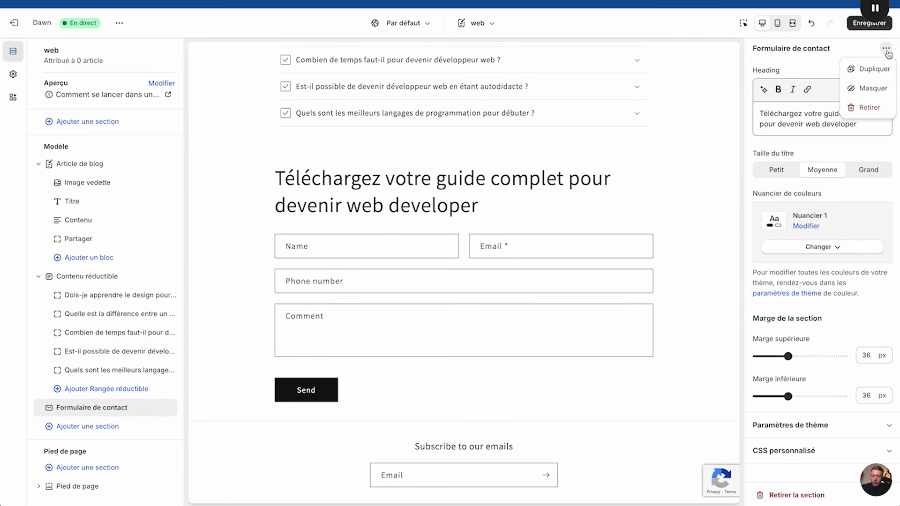
{"action": "left_click", "coordinate": [569, 195]}
Change the contact form section's colour scheme to Nuancier 3.
{"action": "scroll", "coordinate": [570, 195], "scroll_direction": "up", "scroll_amount": 5}
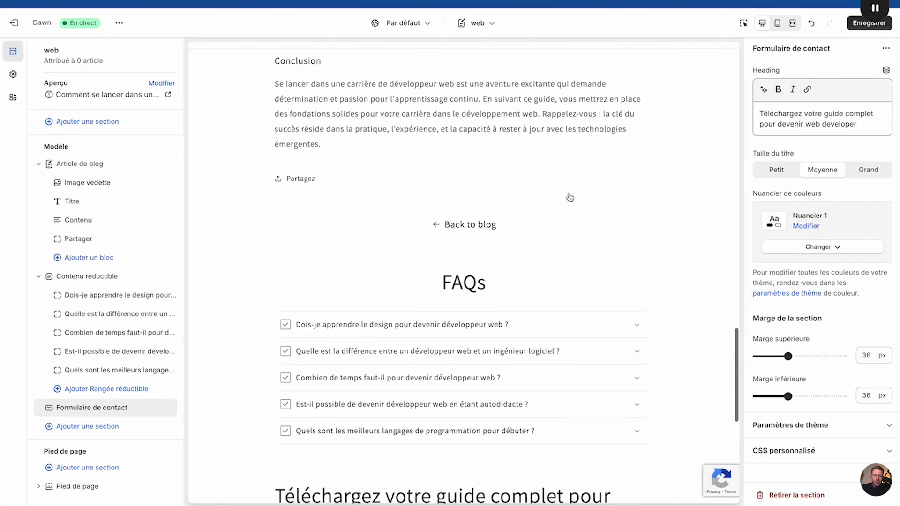
{"action": "scroll", "coordinate": [570, 195], "scroll_direction": "down", "scroll_amount": 3}
{"action": "left_click", "coordinate": [838, 247]}
{"action": "left_click", "coordinate": [818, 326]}
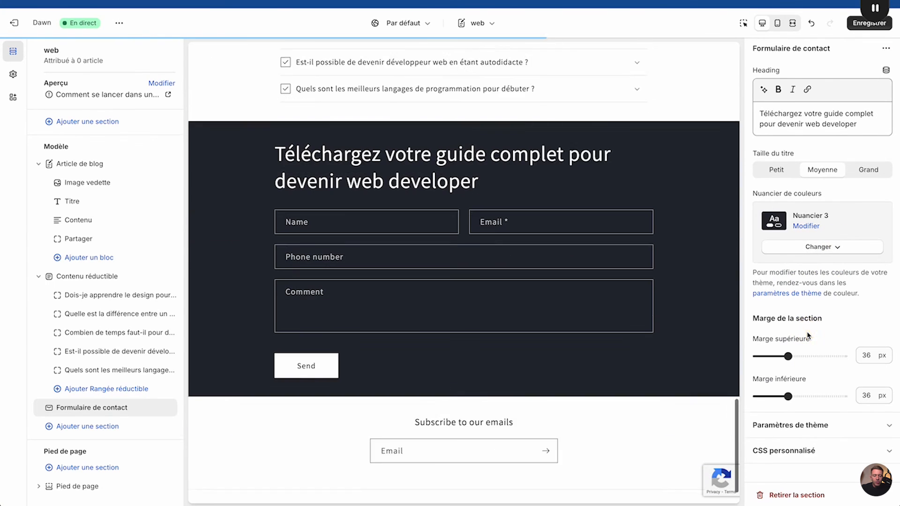
Move the Formulaire de contact section above the Contenu réductible section, directly below the blog article.
{"action": "scroll", "coordinate": [560, 203], "scroll_direction": "up", "scroll_amount": 5}
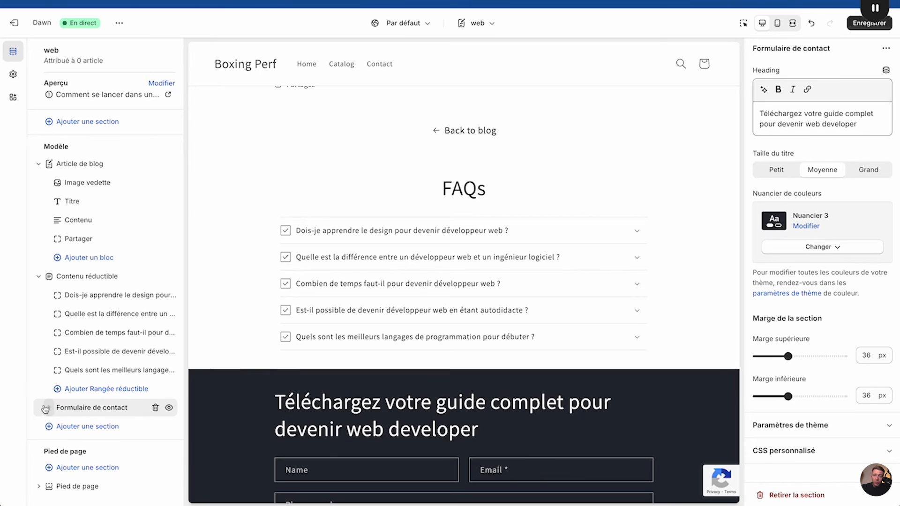
{"action": "left_click_drag", "start_coordinate": [48, 408], "coordinate": [52, 275]}
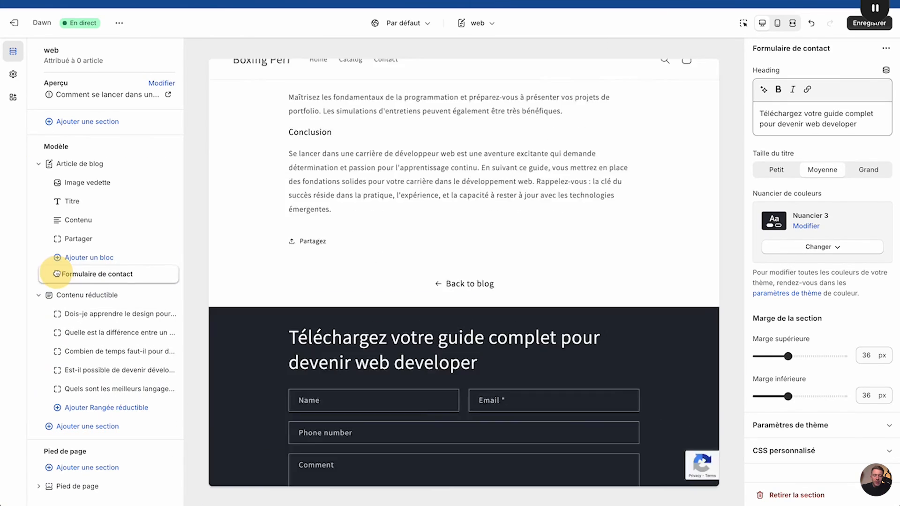
{"action": "scroll", "coordinate": [420, 272], "scroll_direction": "up", "scroll_amount": 10}
{"action": "scroll", "coordinate": [421, 277], "scroll_direction": "down", "scroll_amount": 15}
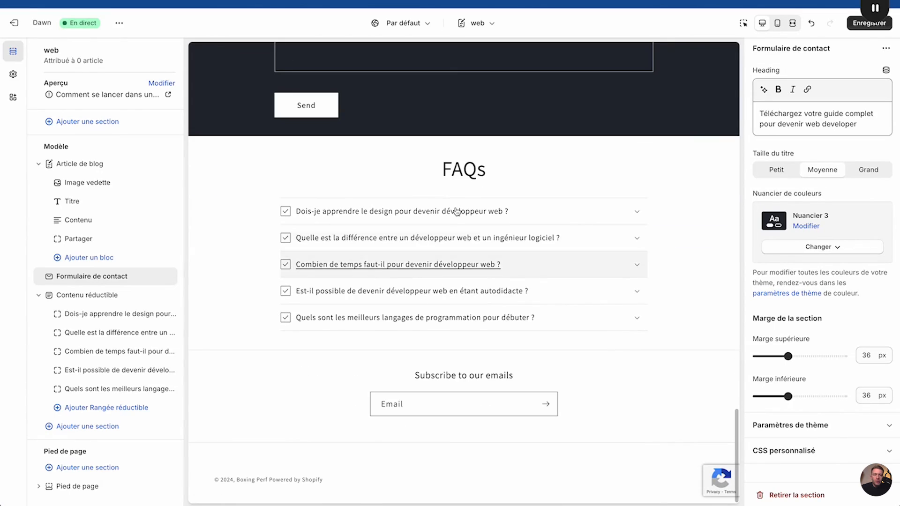
Preview the template at full width and review the contact form's placement between the article and the FAQs.
{"action": "left_click", "coordinate": [777, 23]}
{"action": "left_click", "coordinate": [791, 24]}
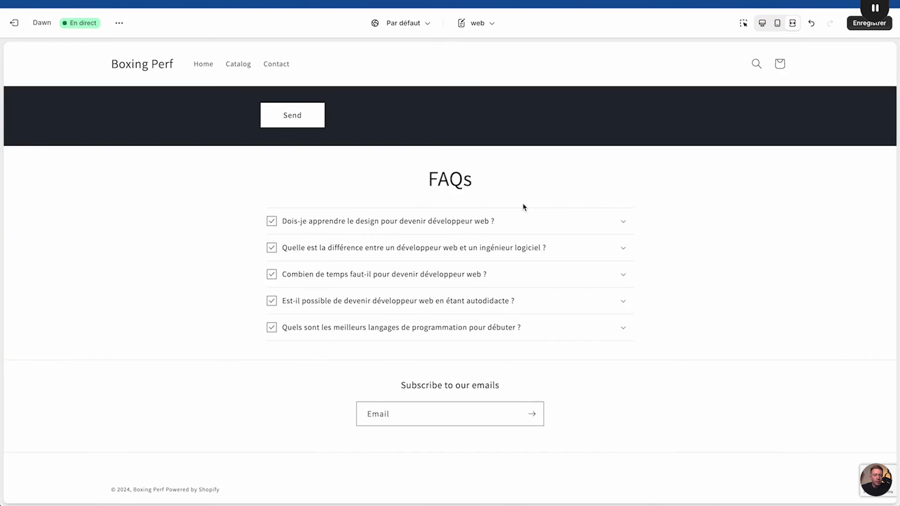
{"action": "scroll", "coordinate": [523, 205], "scroll_direction": "up", "scroll_amount": 10}
{"action": "scroll", "coordinate": [524, 207], "scroll_direction": "down", "scroll_amount": 4}
{"action": "scroll", "coordinate": [524, 206], "scroll_direction": "down", "scroll_amount": 8}
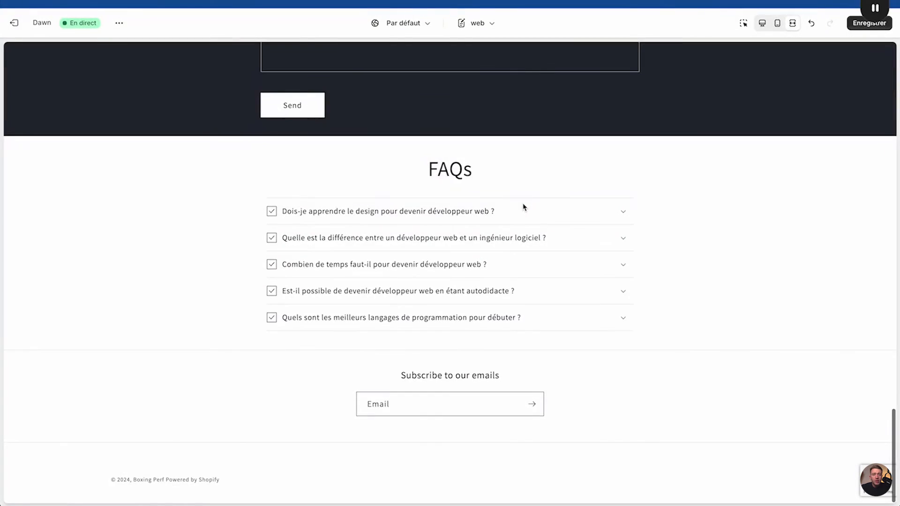
{"action": "scroll", "coordinate": [523, 206], "scroll_direction": "up", "scroll_amount": 5}
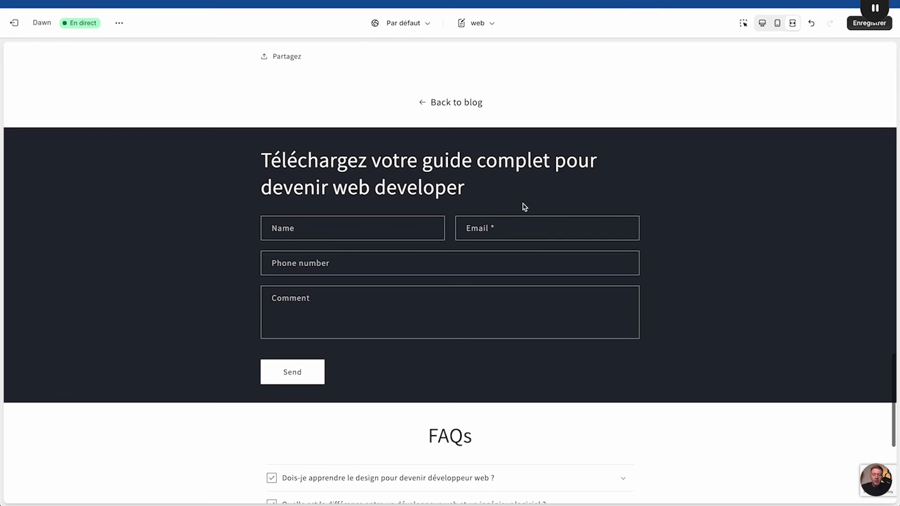
{"action": "scroll", "coordinate": [524, 206], "scroll_direction": "down", "scroll_amount": 5}
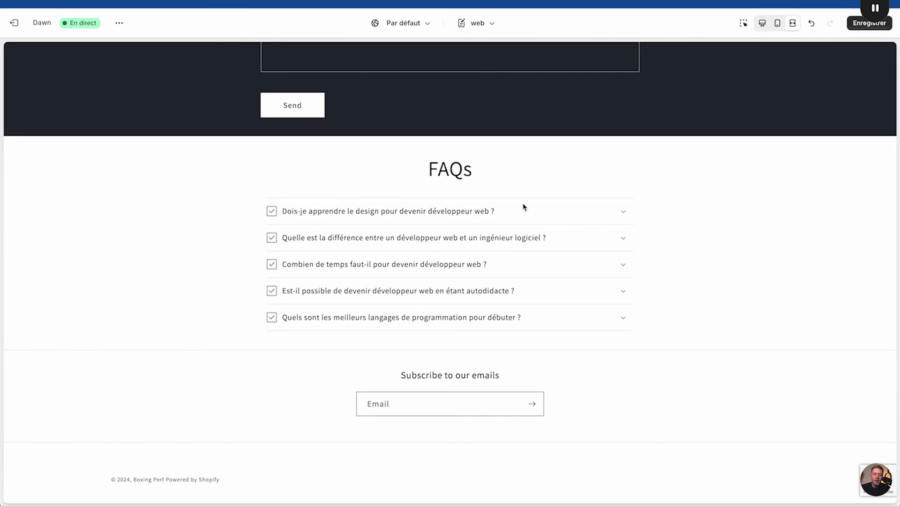
{"action": "scroll", "coordinate": [523, 208], "scroll_direction": "up", "scroll_amount": 6}
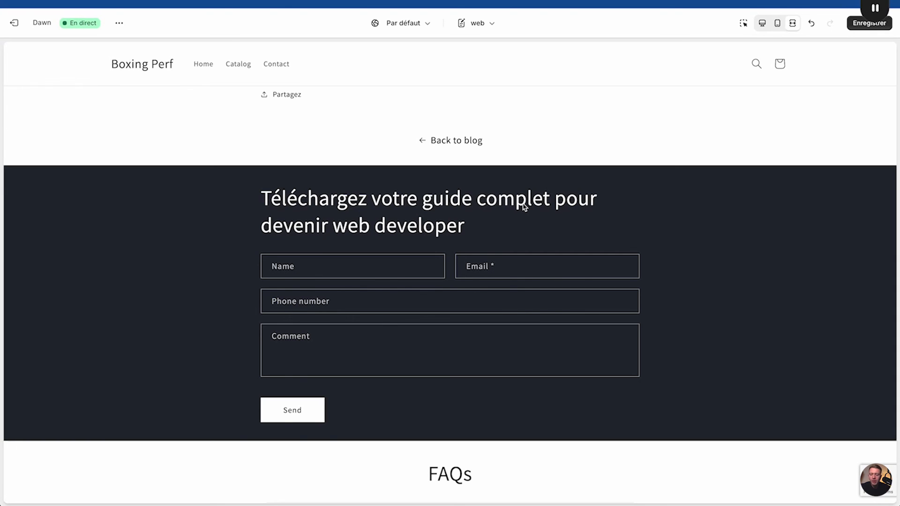
{"action": "scroll", "coordinate": [524, 207], "scroll_direction": "up", "scroll_amount": 10}
{"action": "scroll", "coordinate": [524, 207], "scroll_direction": "up", "scroll_amount": 15}
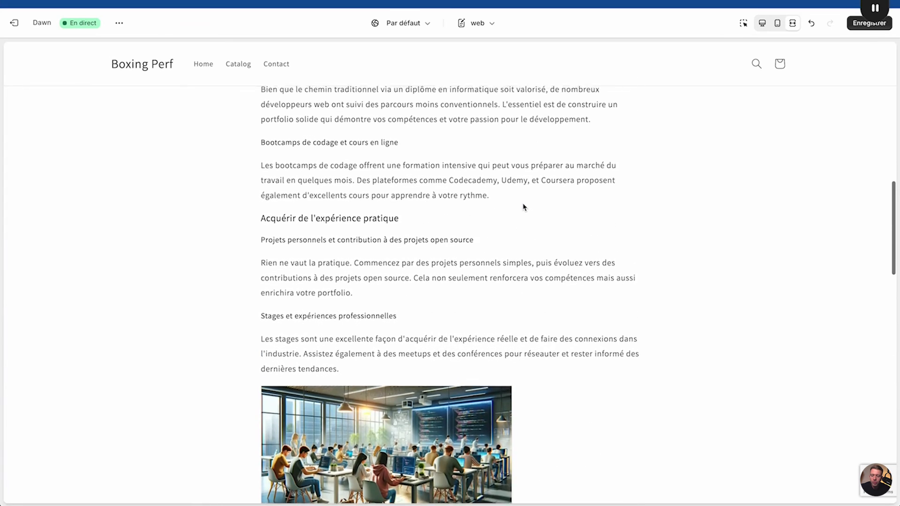
{"action": "scroll", "coordinate": [524, 207], "scroll_direction": "down", "scroll_amount": 20}
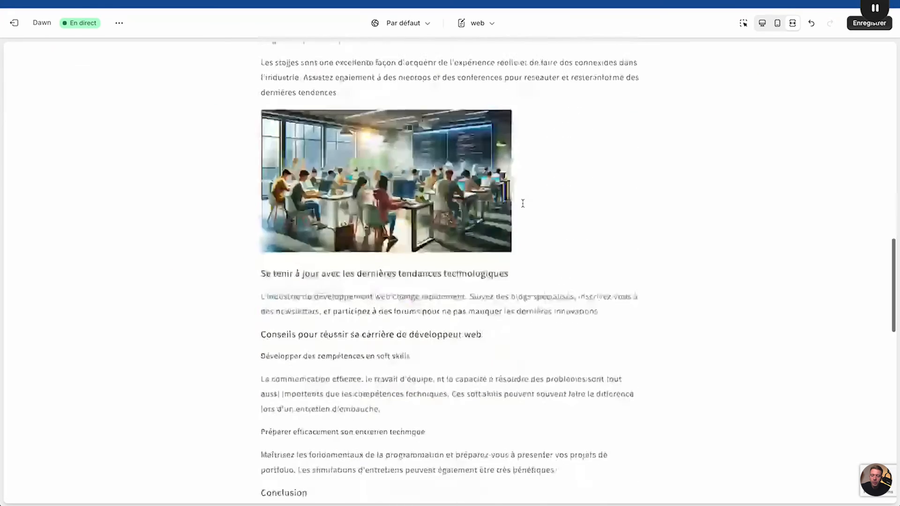
{"action": "scroll", "coordinate": [523, 204], "scroll_direction": "up", "scroll_amount": 5}
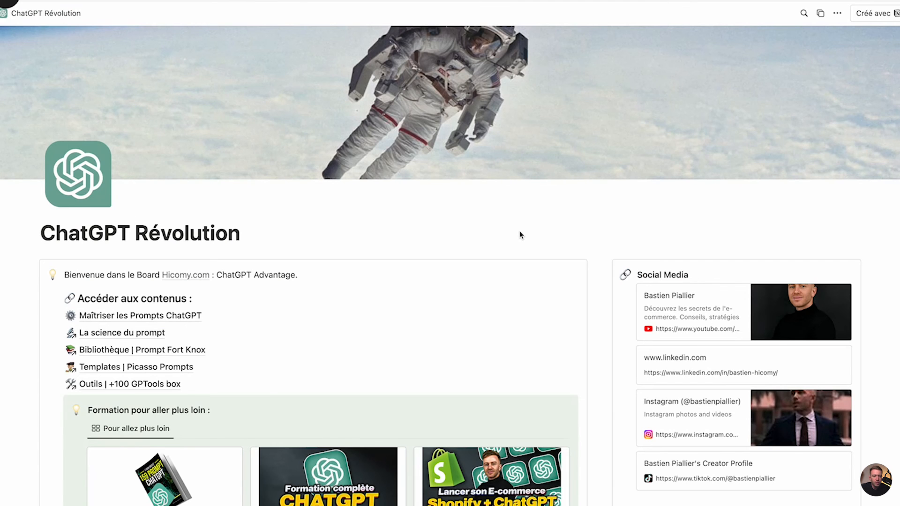
Browse the ChatGPT Révolution Notion board, from its training resources to the prompt database and GPT assistants.
{"action": "scroll", "coordinate": [519, 234], "scroll_direction": "down", "scroll_amount": 5}
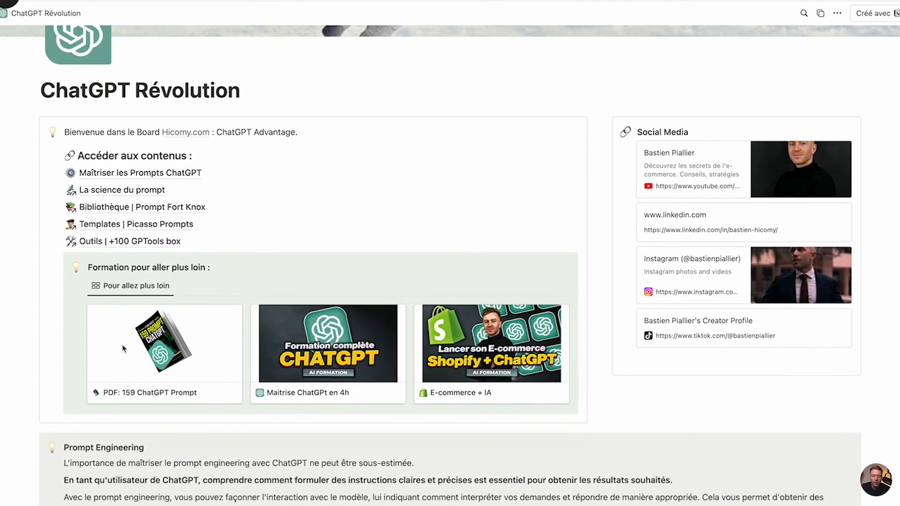
{"action": "scroll", "coordinate": [123, 349], "scroll_direction": "down", "scroll_amount": 20}
{"action": "scroll", "coordinate": [123, 348], "scroll_direction": "down", "scroll_amount": 20}
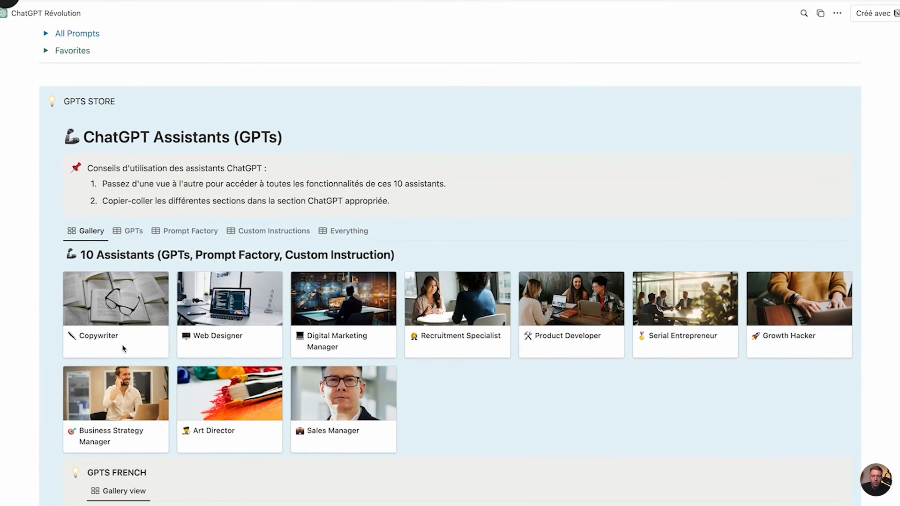
{"action": "scroll", "coordinate": [124, 348], "scroll_direction": "up", "scroll_amount": 8}
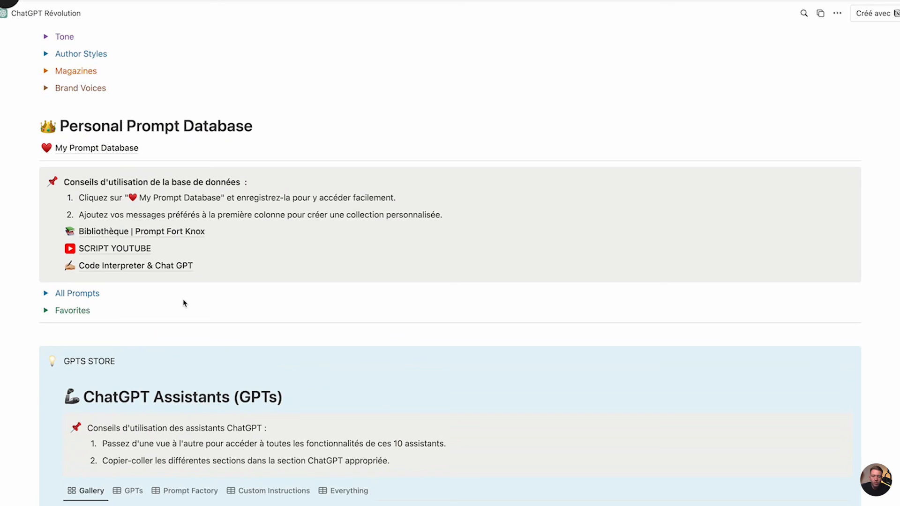
{"action": "scroll", "coordinate": [183, 303], "scroll_direction": "up", "scroll_amount": 20}
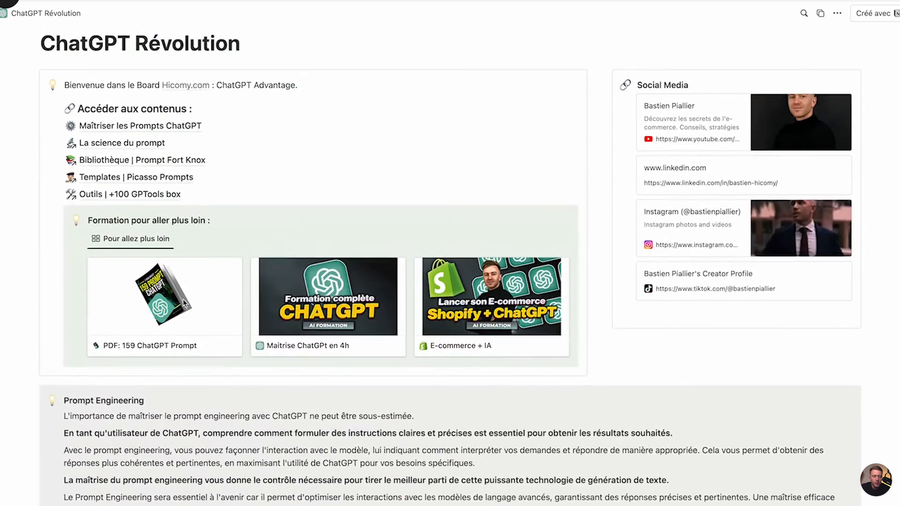